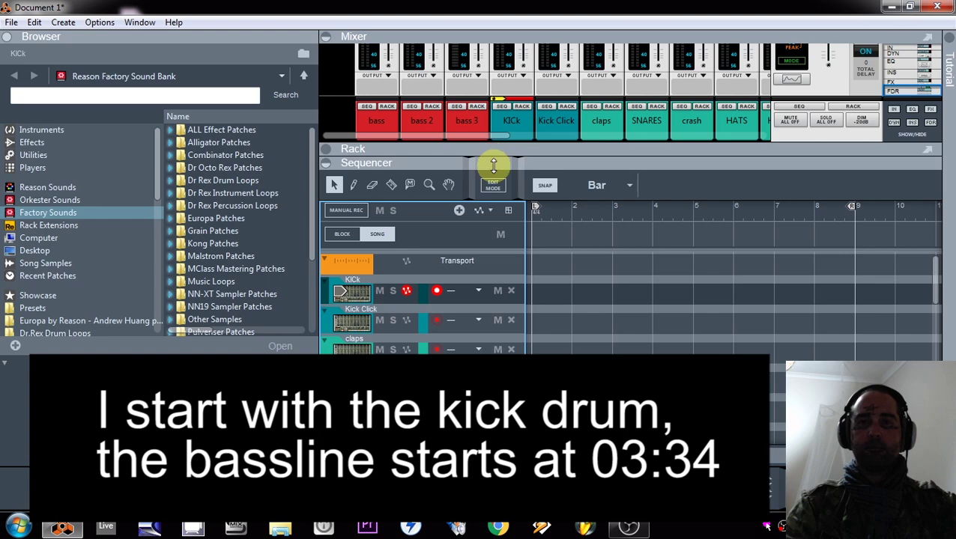
Step: Enlarge the rack to show the whole KICk Redrum and audition its drum 1, 9 and 10 samples
drag(493, 165, 468, 344)
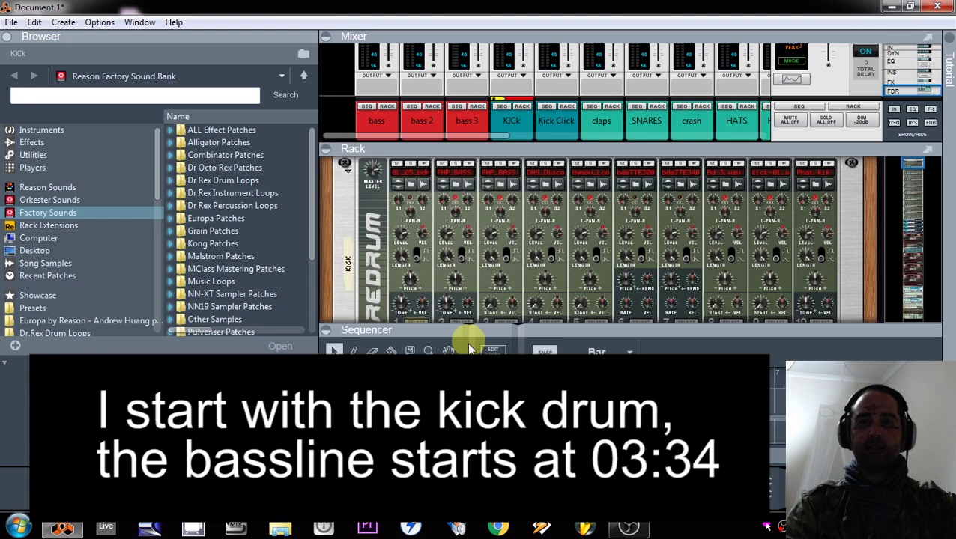
click(431, 161)
click(781, 163)
click(826, 164)
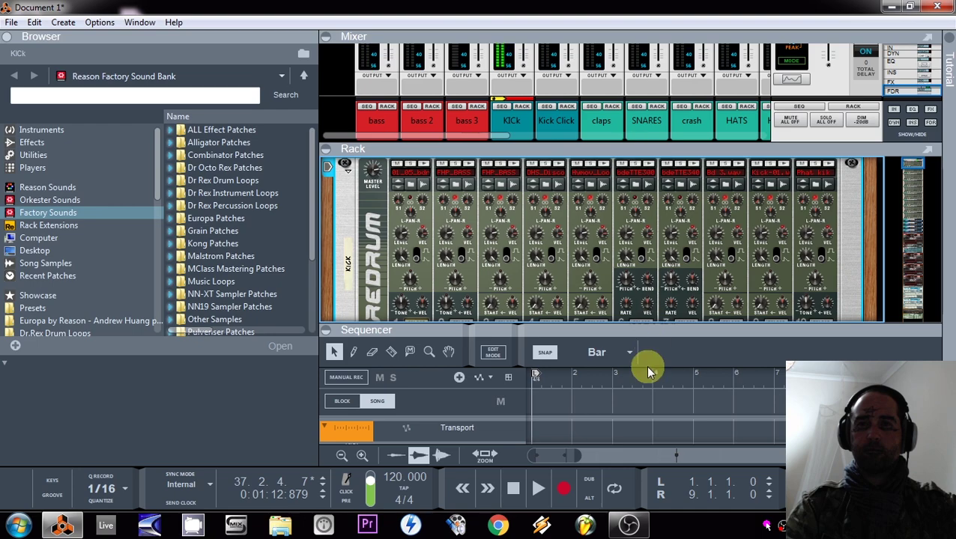
drag(658, 331, 656, 457)
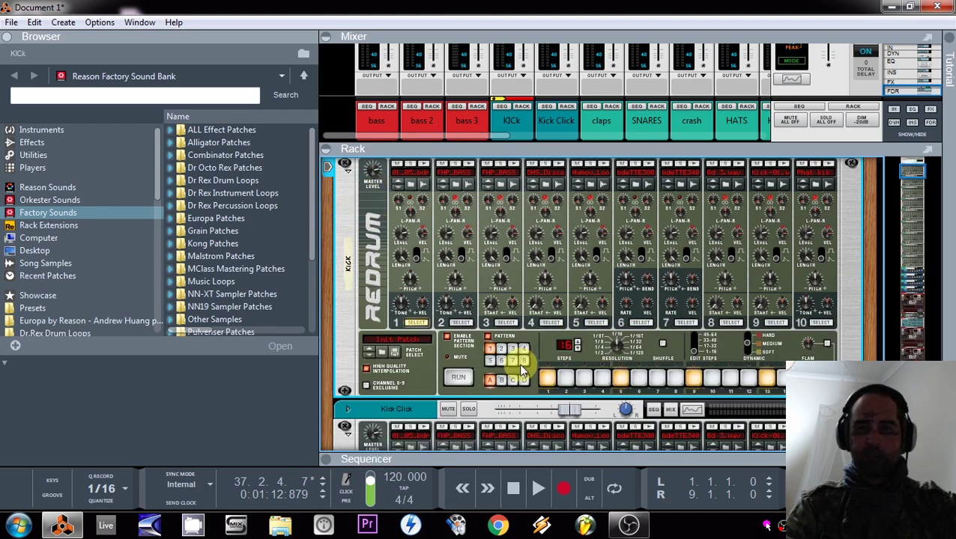
Step: Switch the KICk Redrum to pattern 2 and select its drum 6 channel
scroll(650, 320, down, 3)
click(592, 290)
scroll(561, 273, down, 2)
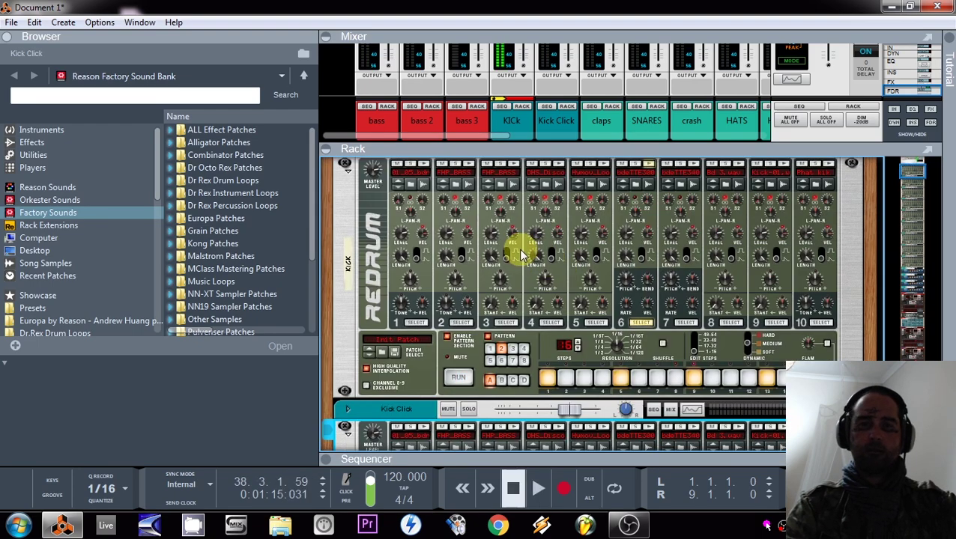
Step: Add a Scream 4 Distortion to the KICk Redrum and set its damage type to Tube
right_click(356, 205)
mouse_move(479, 187)
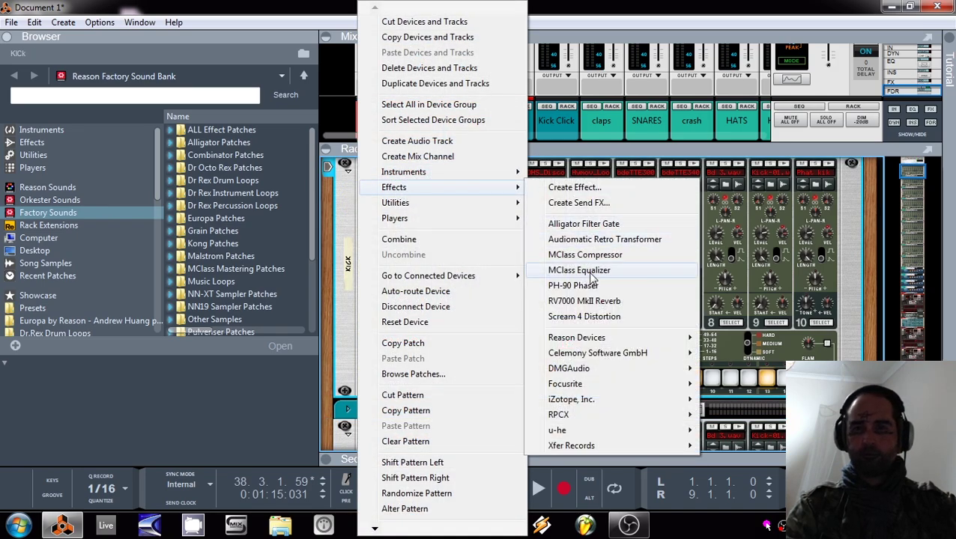
click(584, 316)
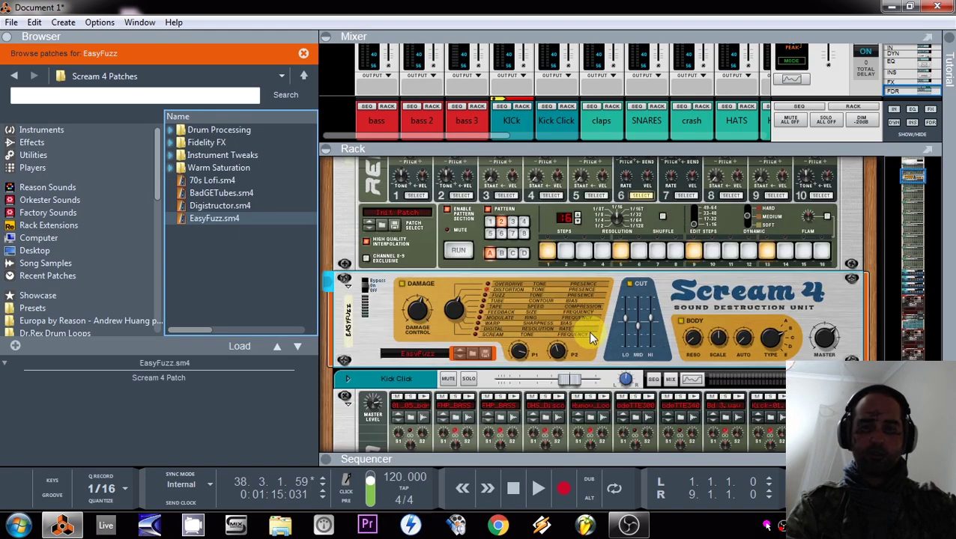
click(451, 308)
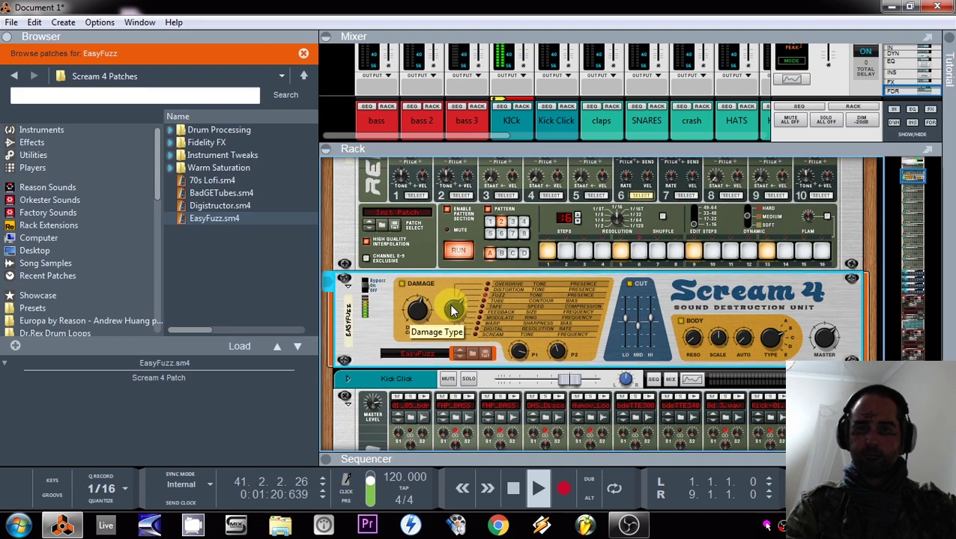
drag(447, 292, 447, 297)
Step: Adjust the drum 6 pitch on the KICk Redrum to 0
scroll(715, 305, up, 3)
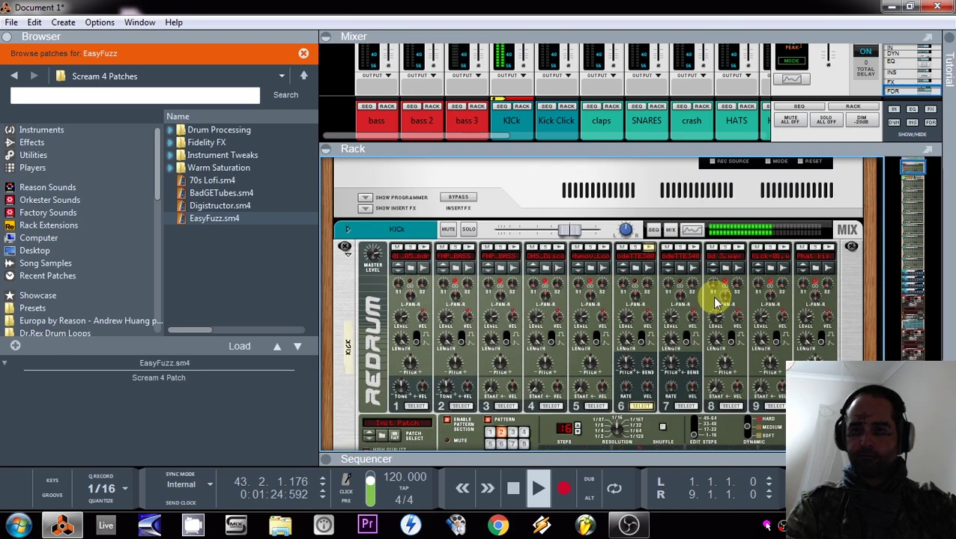
click(631, 356)
drag(631, 355, 631, 370)
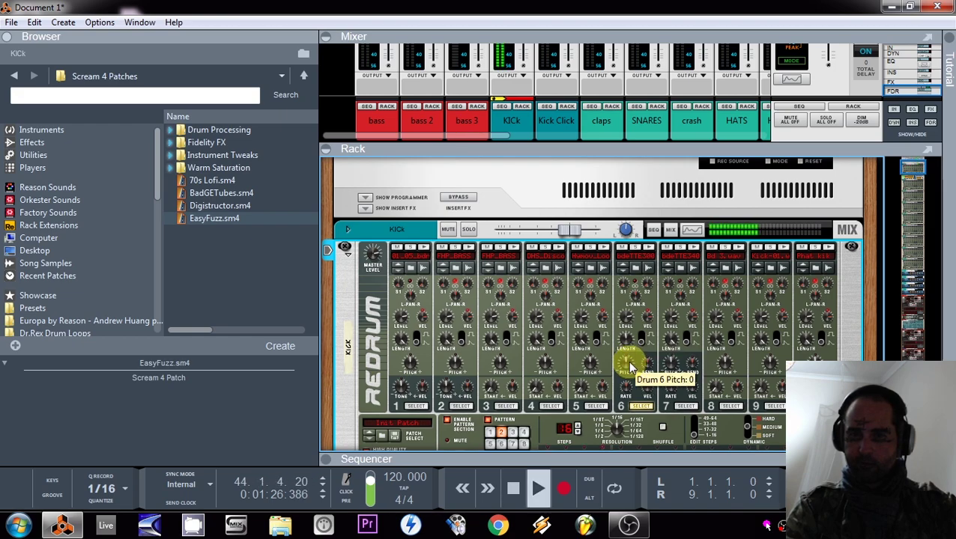
Step: Enable the high-pass filter in the KICk channel's Spectrum EQ and set its frequency to 34.2 Hz
click(691, 229)
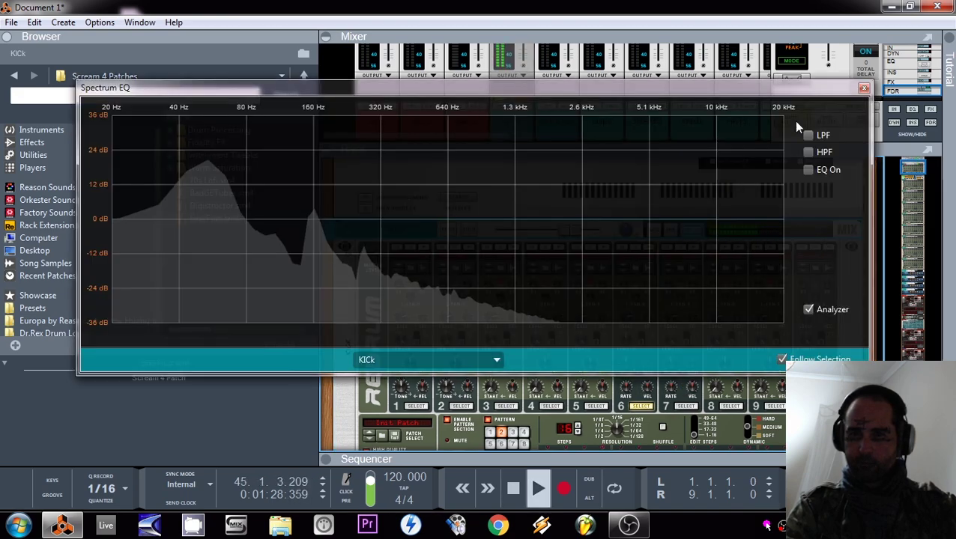
click(807, 152)
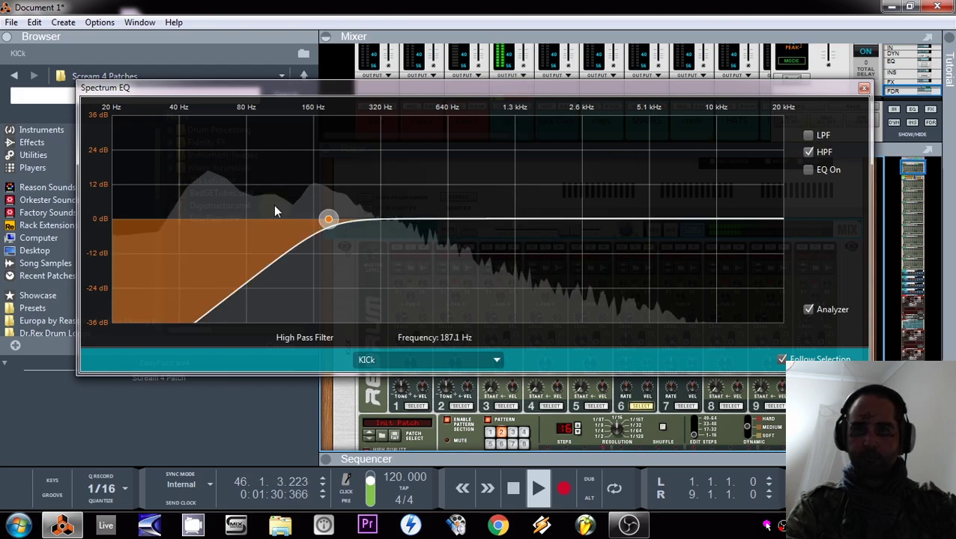
drag(328, 219, 164, 219)
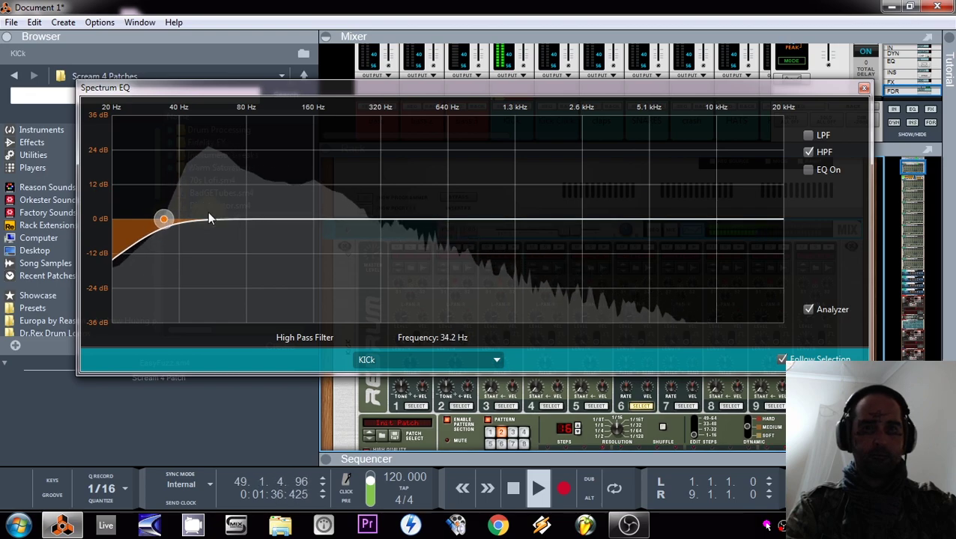
click(863, 88)
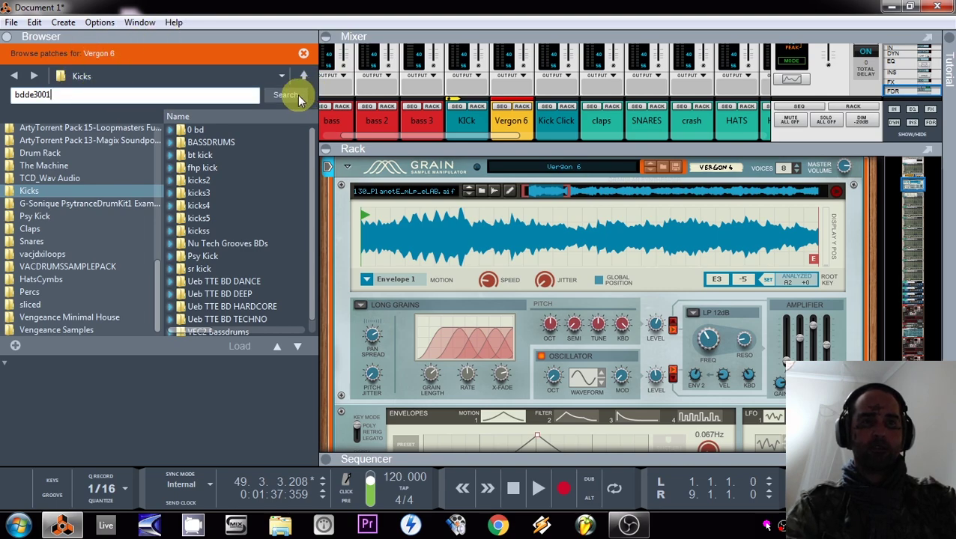
Step: Search the browser for bdette3001 and load the bdeTTE30010dance1 sample into the Grain device to analyze its root key
click(303, 53)
click(203, 95)
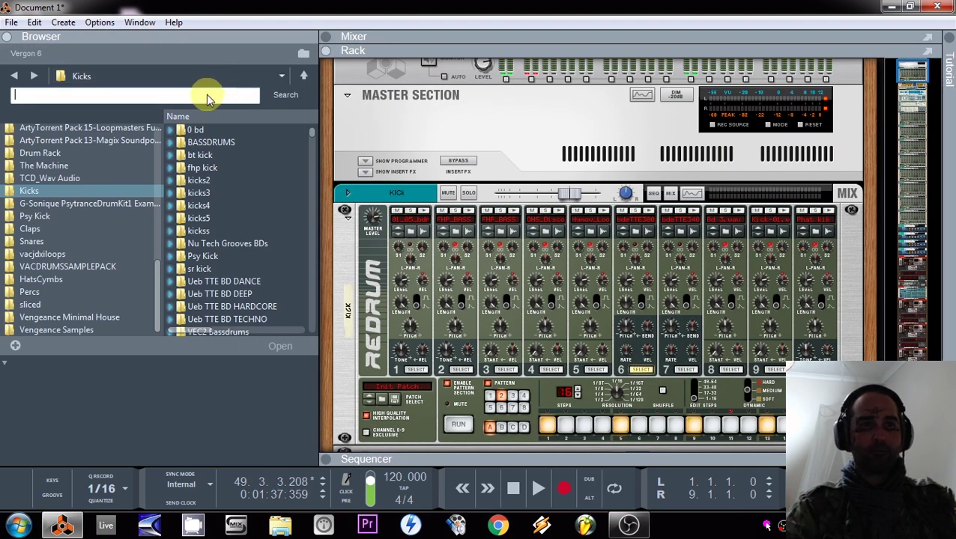
text(bdette3001)
key(Return)
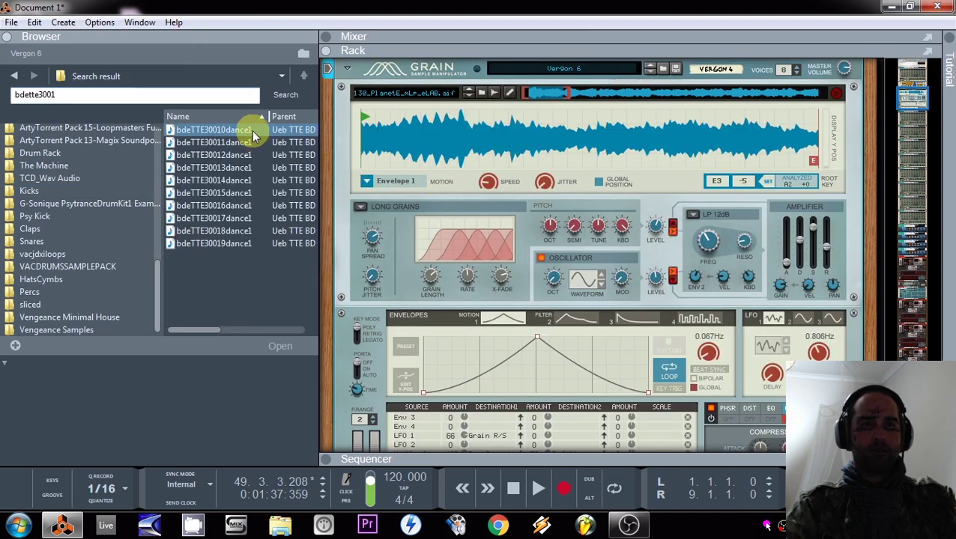
click(244, 144)
drag(233, 132, 586, 148)
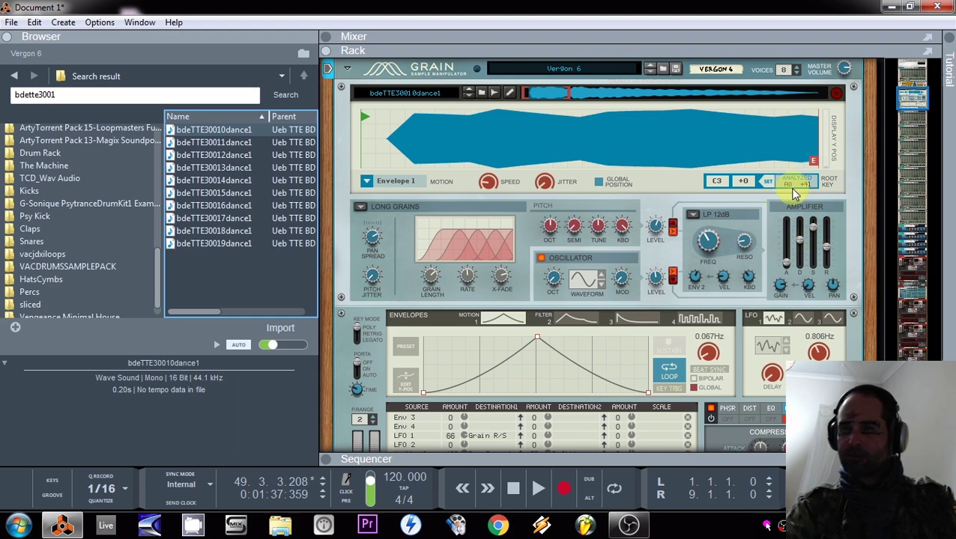
Step: Play the KICk Redrum's pattern to check the kick's sound, and stop playback
scroll(734, 218, up, 5)
scroll(725, 244, up, 3)
click(459, 298)
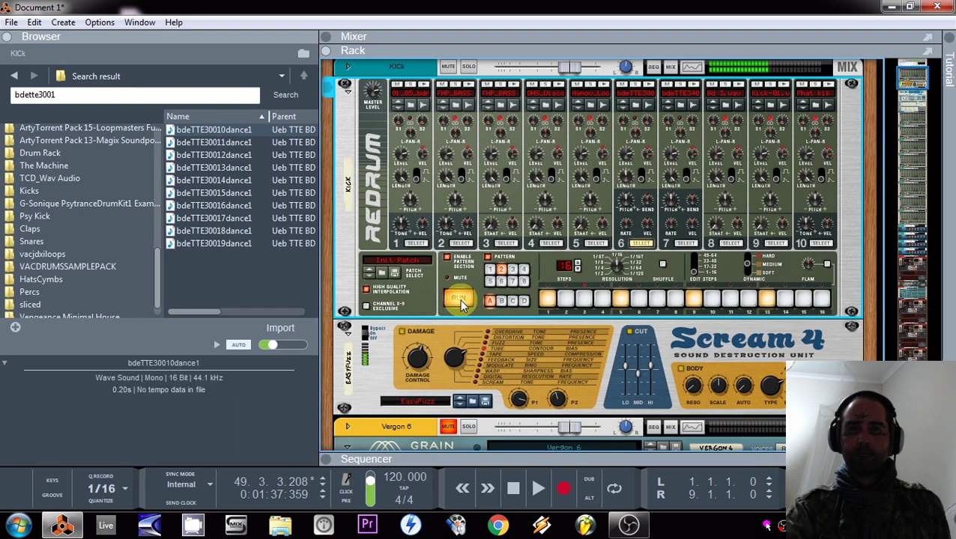
click(461, 491)
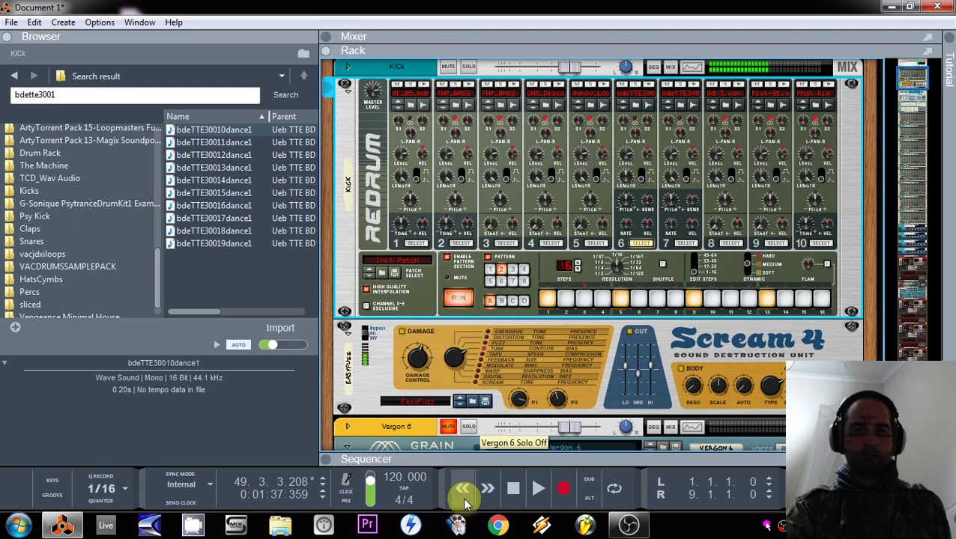
click(513, 488)
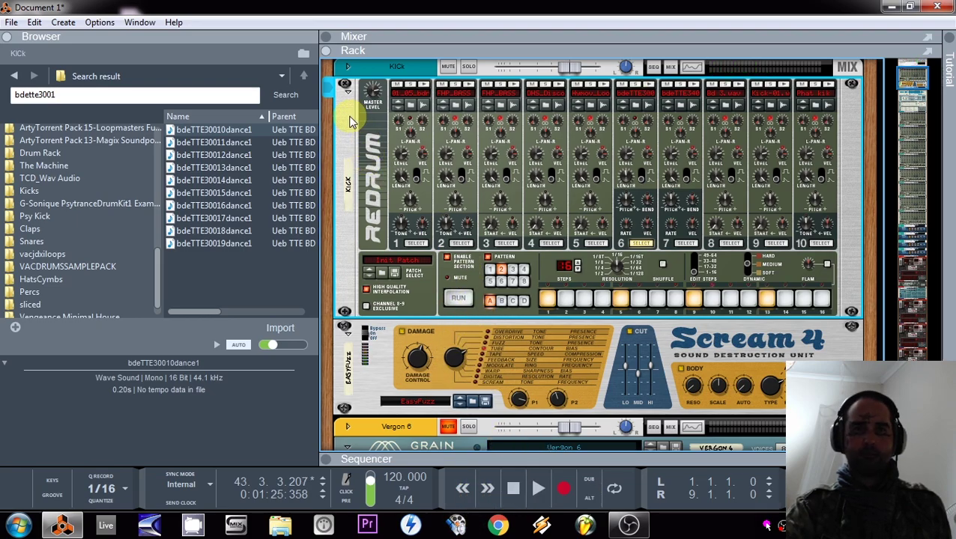
right_click(370, 89)
click(404, 141)
Step: Program drum 4 of the Kick Click Redrum on steps 1, 5, 9 and 13 with the pattern section enabled, and run it
scroll(518, 202, down, 6)
scroll(566, 334, down, 5)
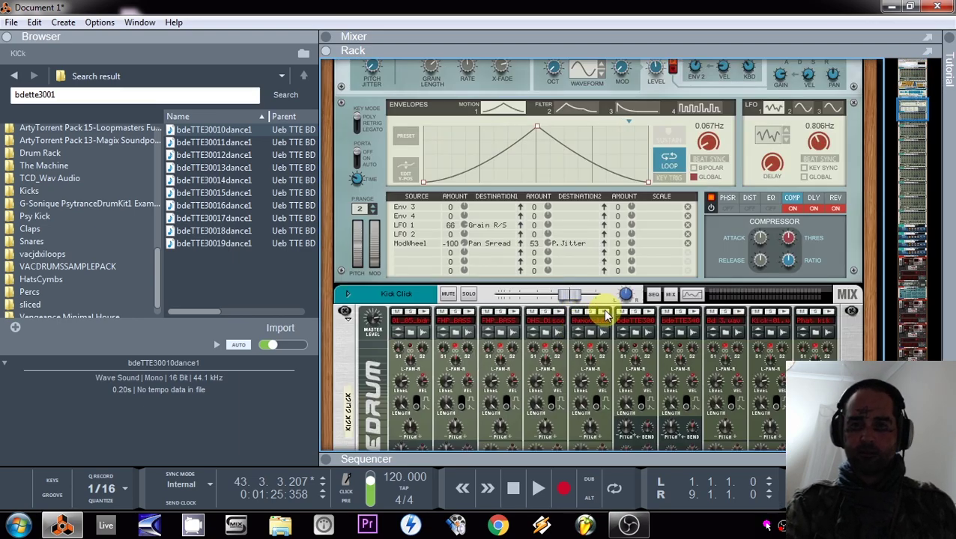
click(604, 315)
scroll(541, 342, down, 2)
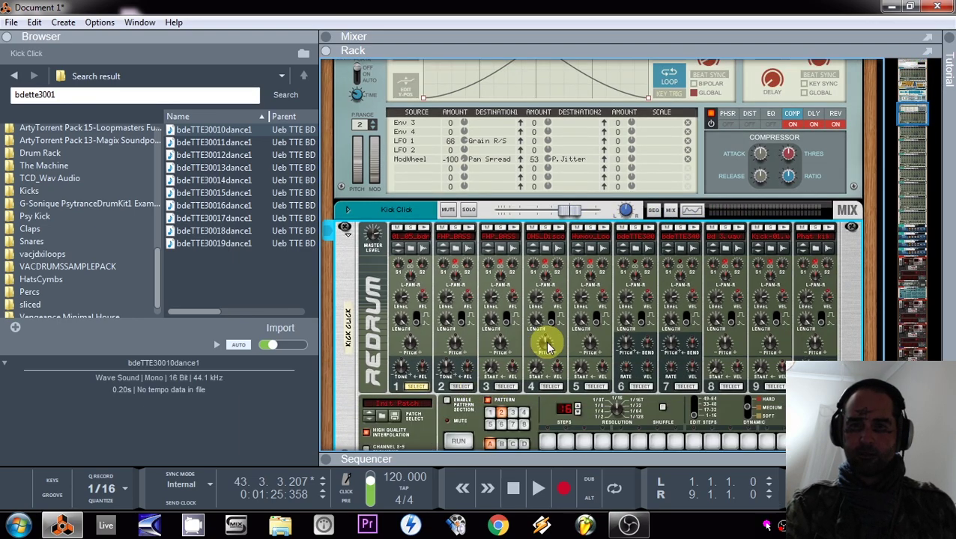
scroll(562, 399, down, 1)
click(549, 401)
click(689, 401)
click(447, 358)
click(458, 398)
Step: High-pass the Kick Click channel at 4.00 kHz in the Spectrum EQ and lower its level to -10.80 dB
click(696, 172)
click(808, 152)
drag(327, 217, 895, 217)
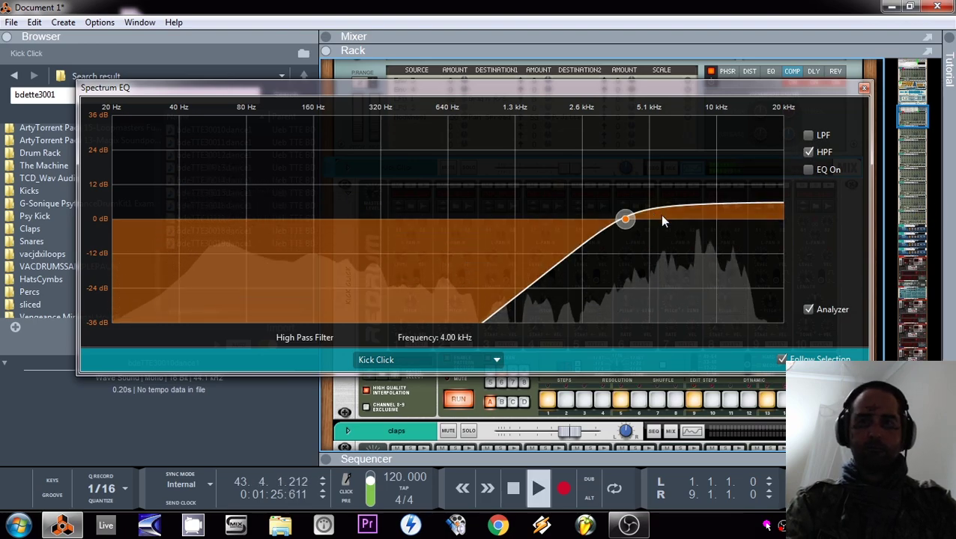
click(859, 83)
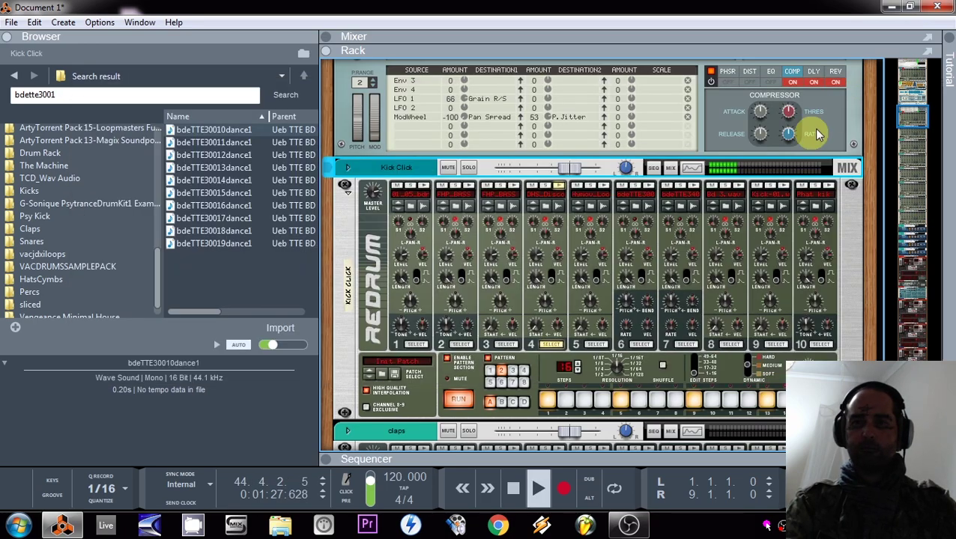
drag(502, 165, 525, 174)
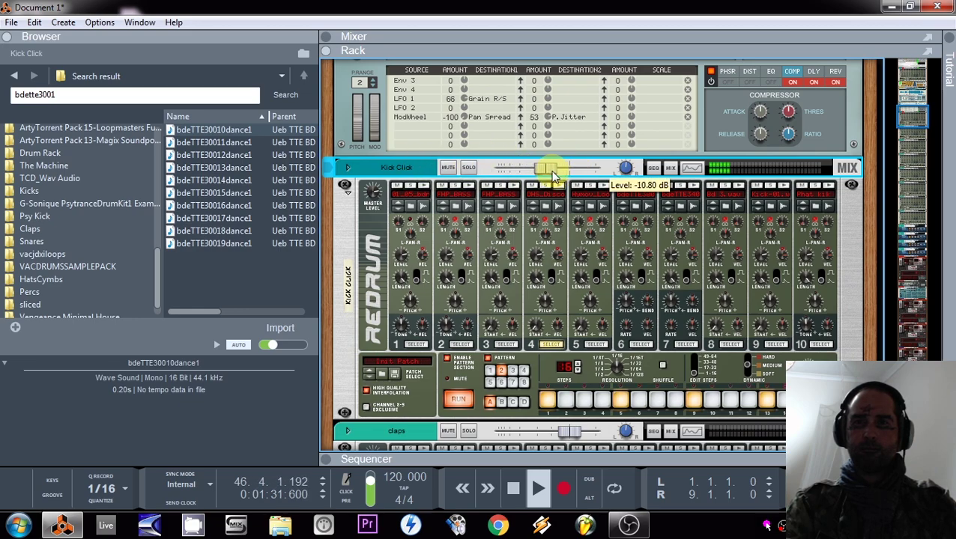
Step: Lower the KICk channel's mixer level to about -7.33 dB and move the channel directly before Kick Click
scroll(586, 143, up, 15)
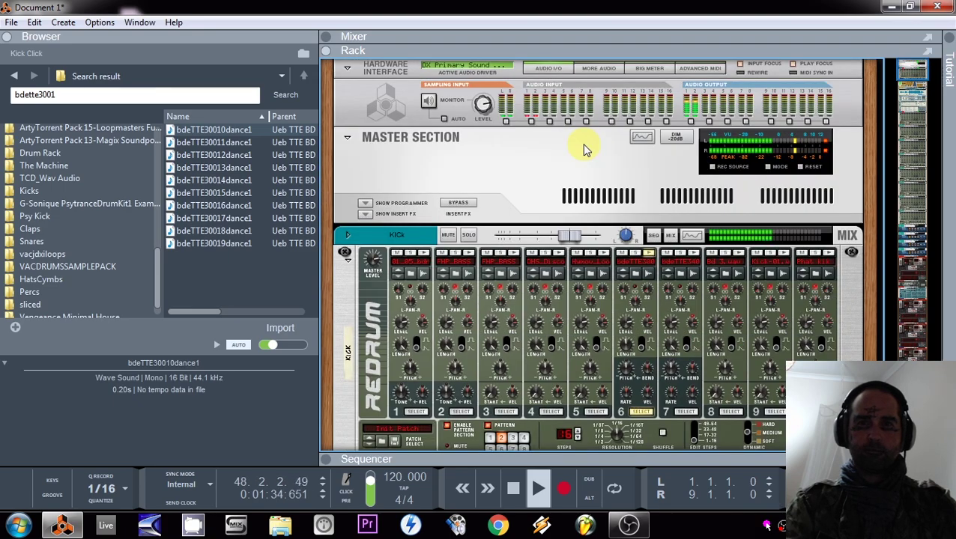
drag(611, 43, 617, 395)
drag(473, 241, 480, 253)
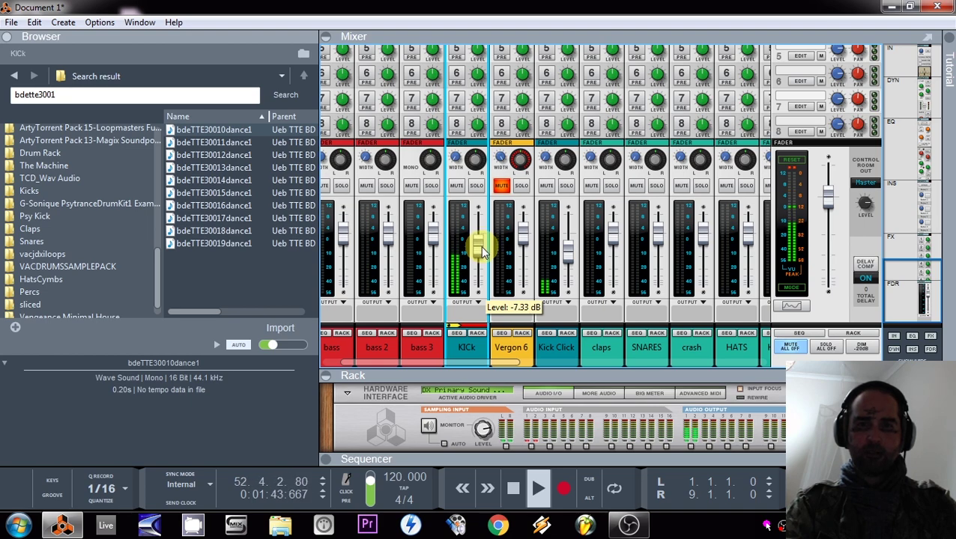
drag(483, 253, 477, 241)
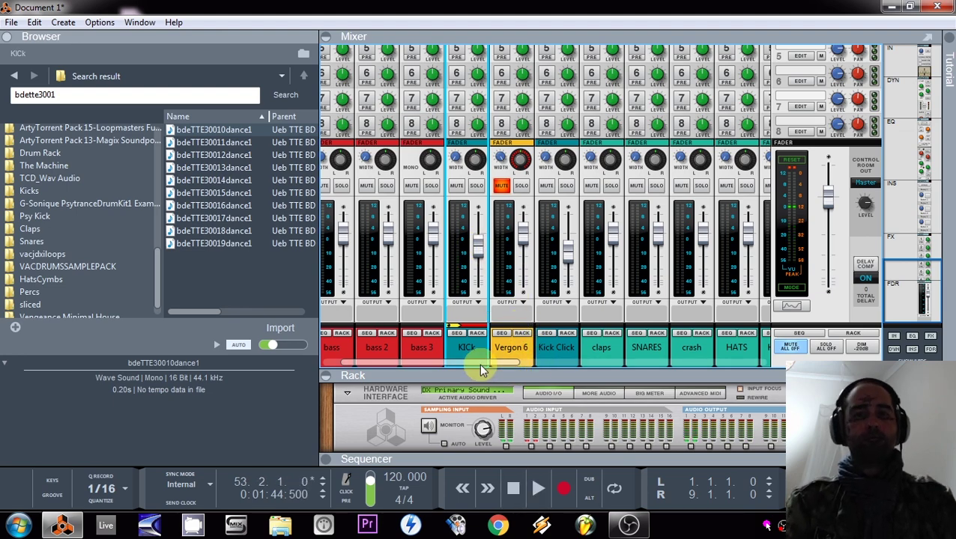
click(538, 488)
drag(466, 348, 538, 356)
Step: Create an RV7000 MkII reverb as the first send effect in the master section
scroll(565, 156, up, 5)
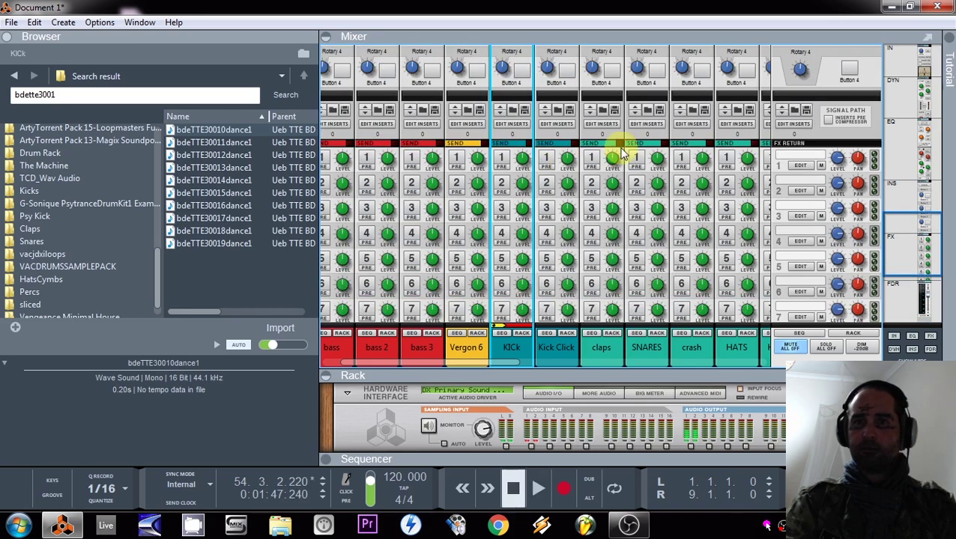
right_click(794, 155)
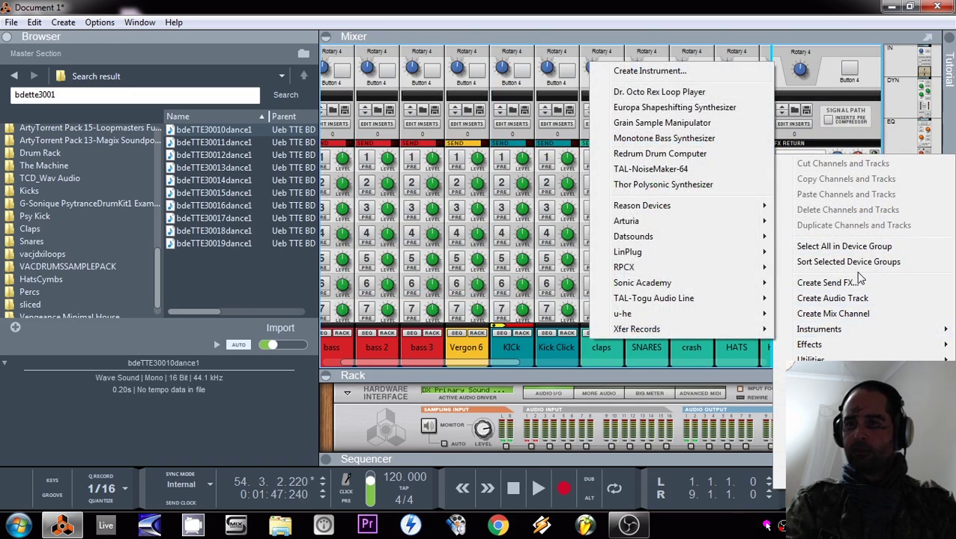
click(805, 283)
scroll(244, 273, down, 6)
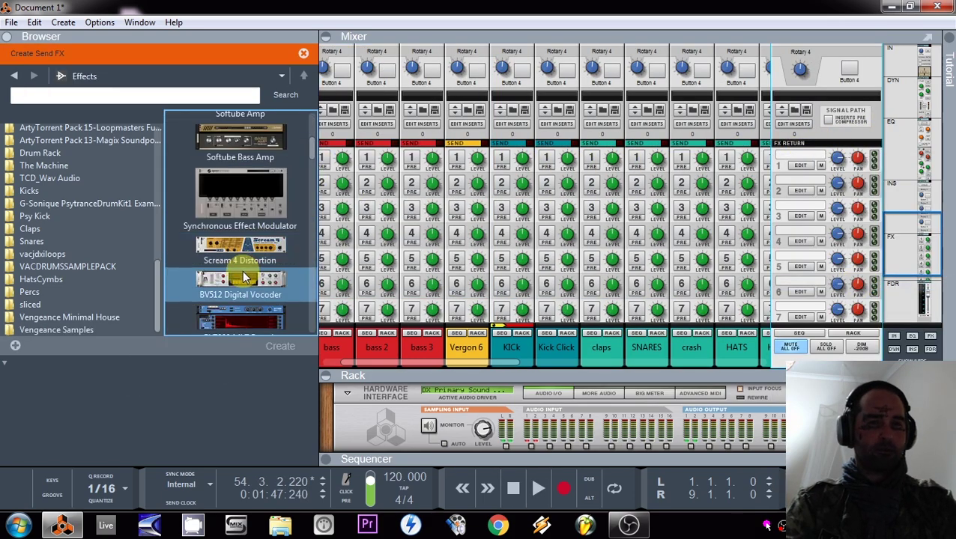
scroll(243, 274, up, 3)
click(241, 288)
double_click(241, 284)
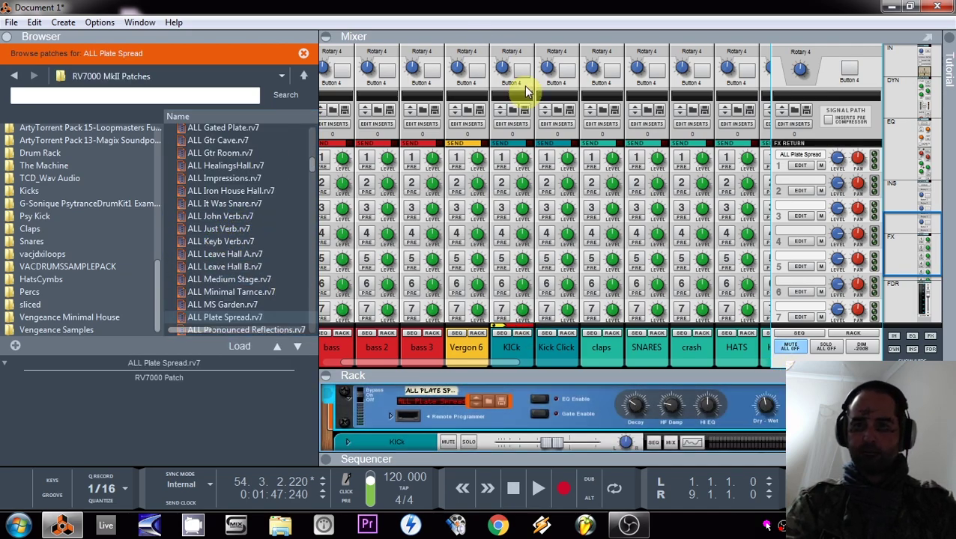
Step: Enable send 1 on the Kick Click channel and solo that channel
click(552, 161)
scroll(558, 224, down, 5)
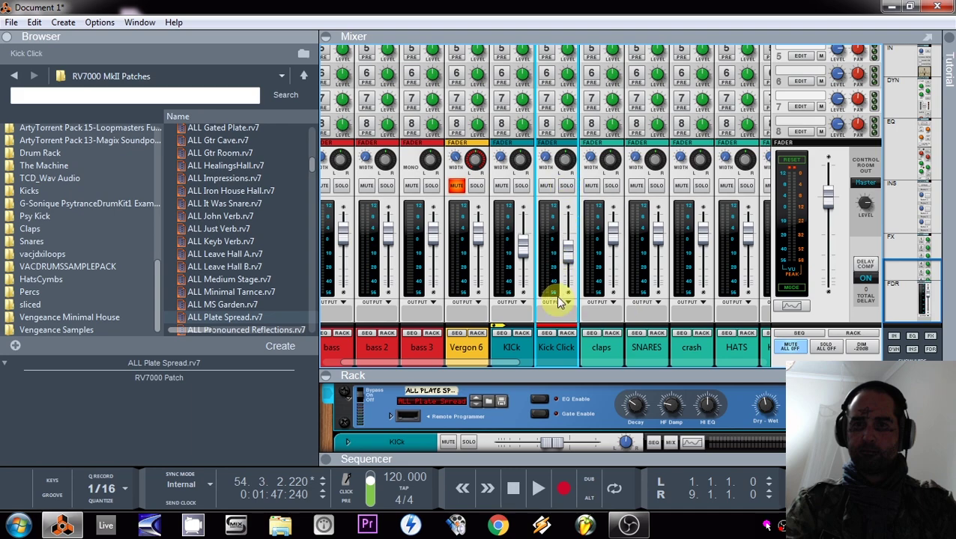
click(567, 186)
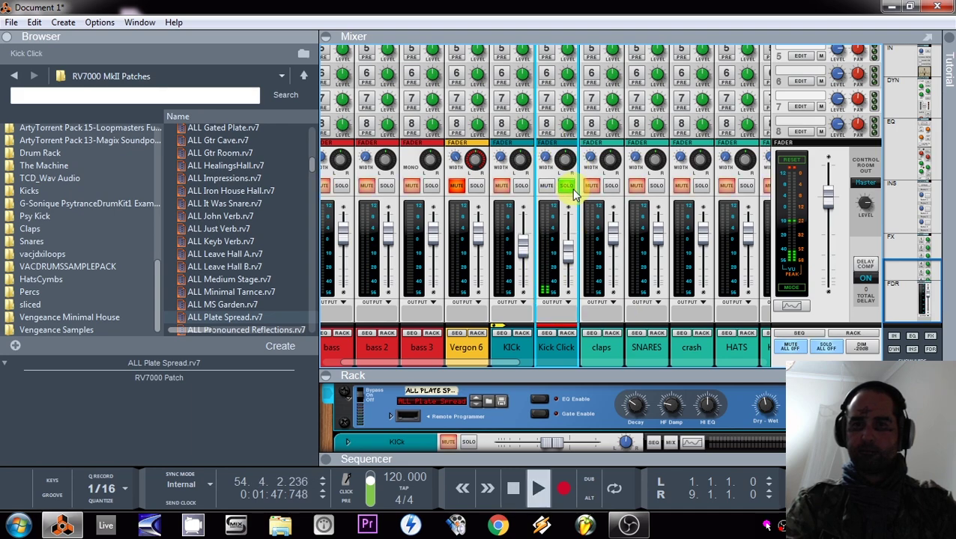
Step: Shorten the plate reverb's decay and set the Kick Click channel's FX1 send level to -6.14 dB
scroll(573, 193, up, 5)
drag(569, 120, 582, 9)
click(629, 403)
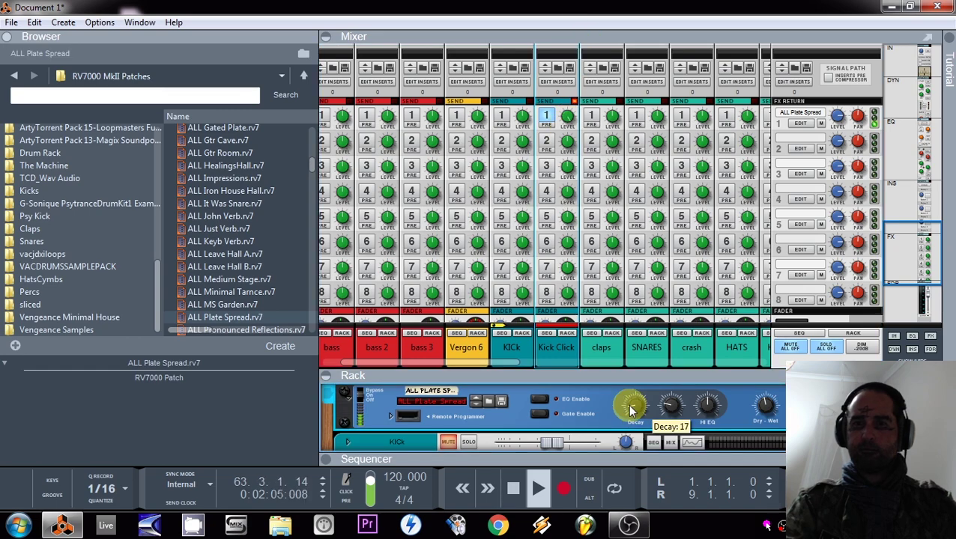
click(566, 120)
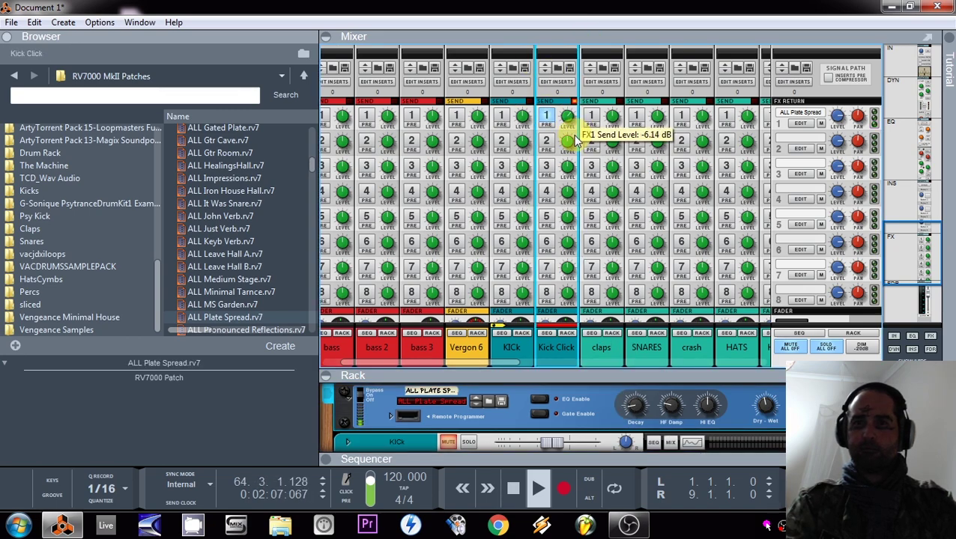
Step: Switch off the Kick Click channel's first send and clear all solos in the mixer
click(543, 116)
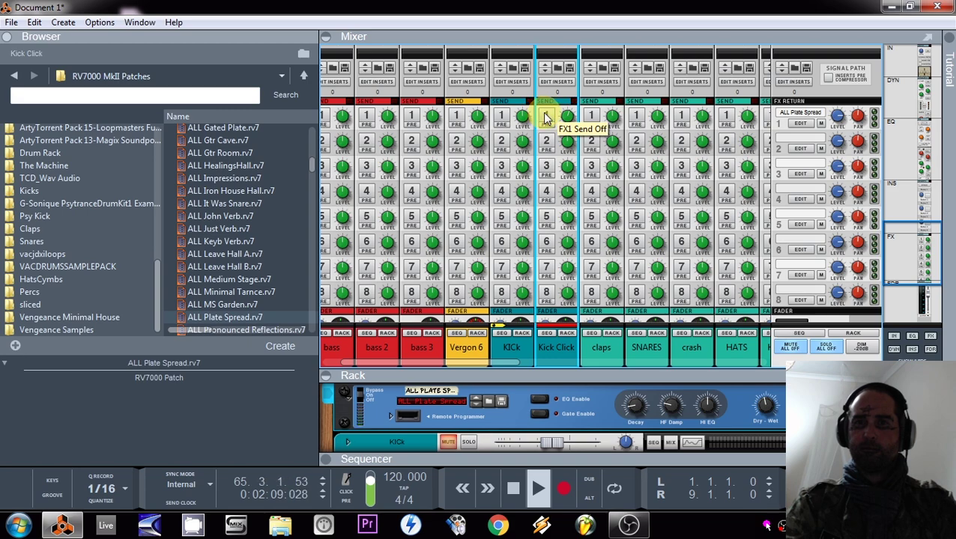
click(837, 331)
click(632, 315)
scroll(570, 240, down, 5)
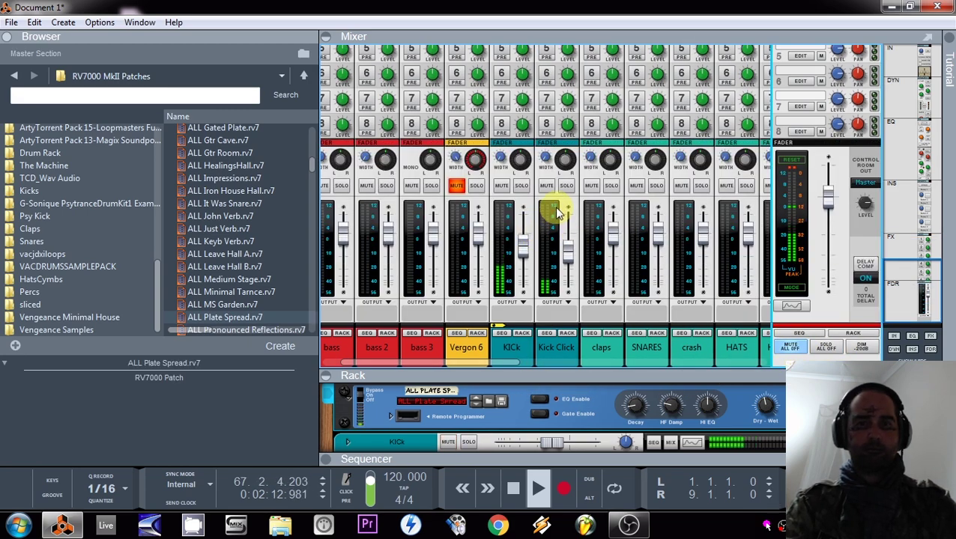
Step: Stop playback, select the bass track in the sequencer and bring its Europa synth into view in the rack
click(566, 334)
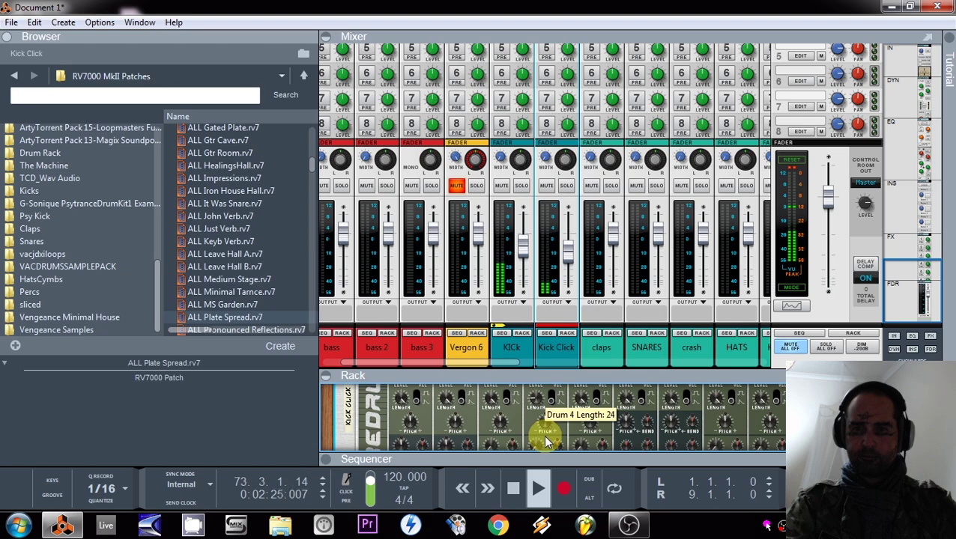
key(space)
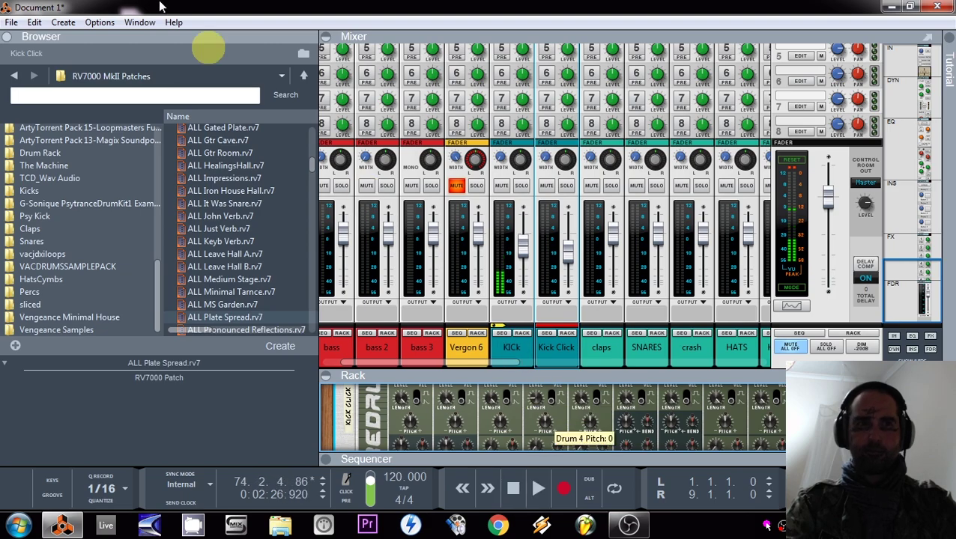
drag(576, 375, 559, 330)
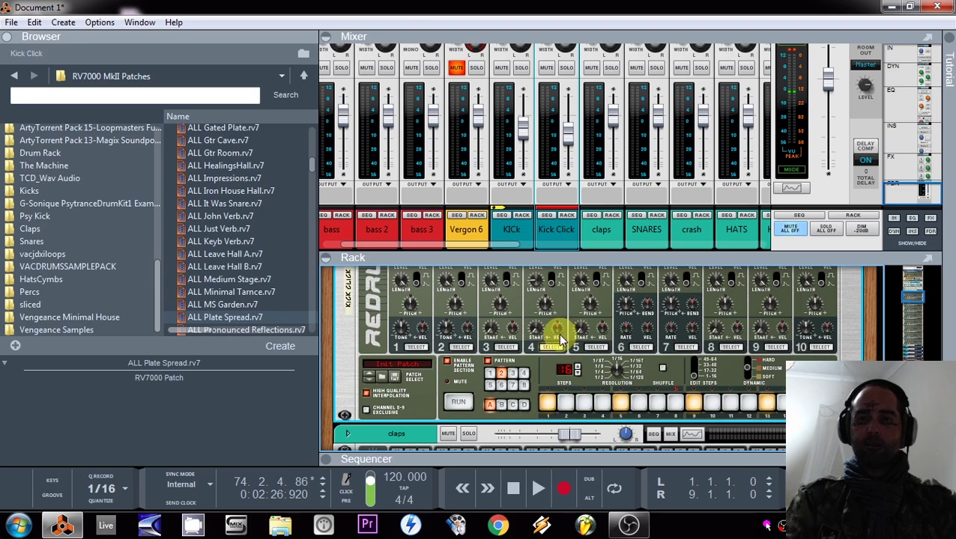
scroll(523, 377, down, 2)
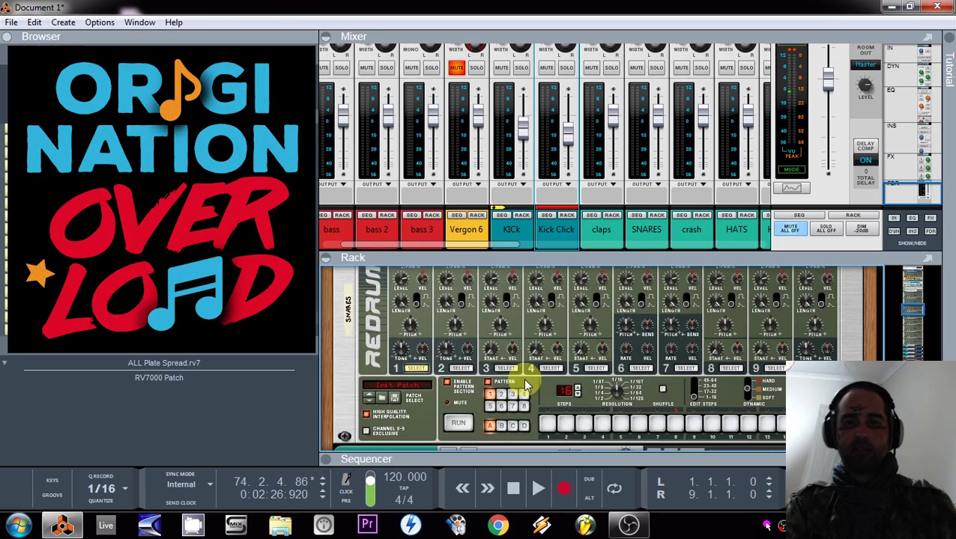
drag(533, 457, 473, 166)
scroll(409, 356, down, 5)
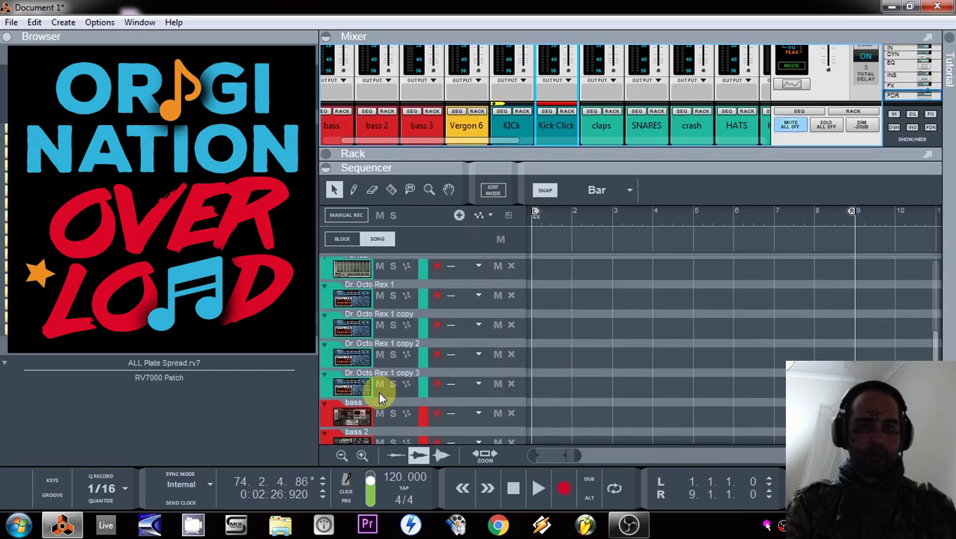
click(328, 416)
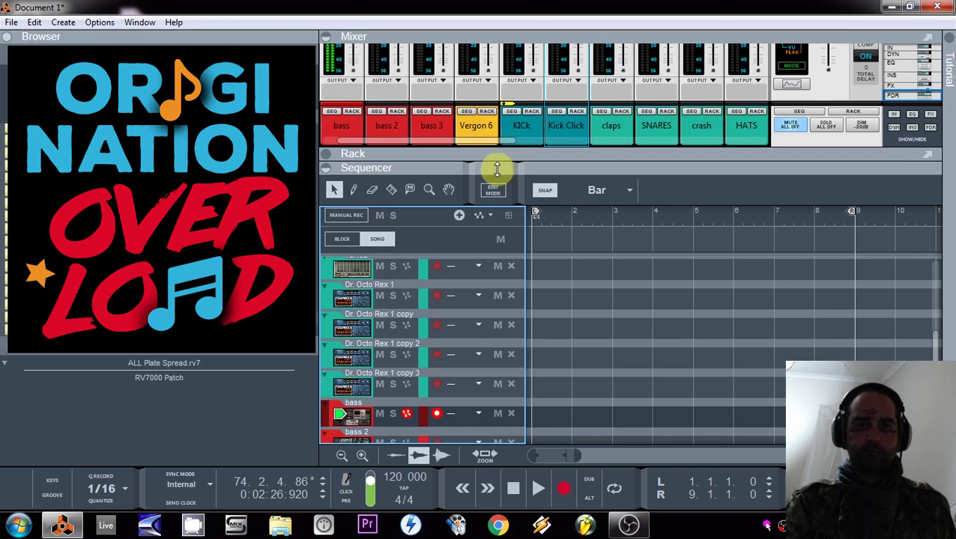
drag(496, 169, 500, 334)
Step: Reset the bass Europa to its initial patch and set engine 1 to a Saw-Triangle wave at octave 1
right_click(398, 192)
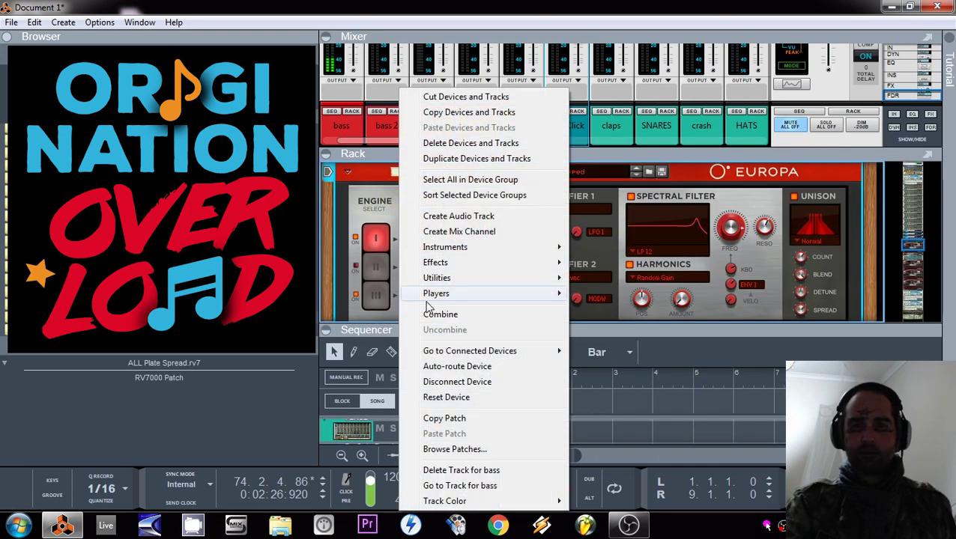
click(469, 424)
drag(535, 331, 528, 449)
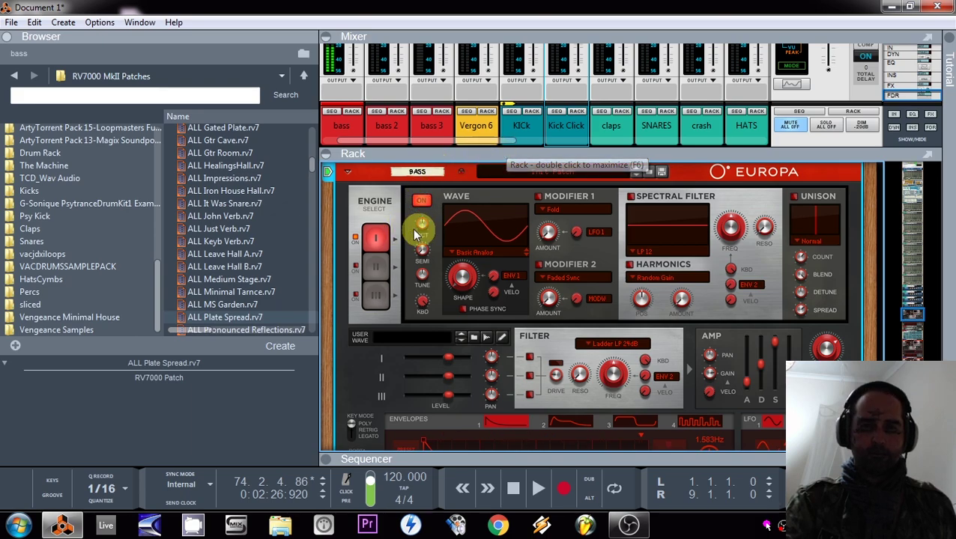
click(528, 254)
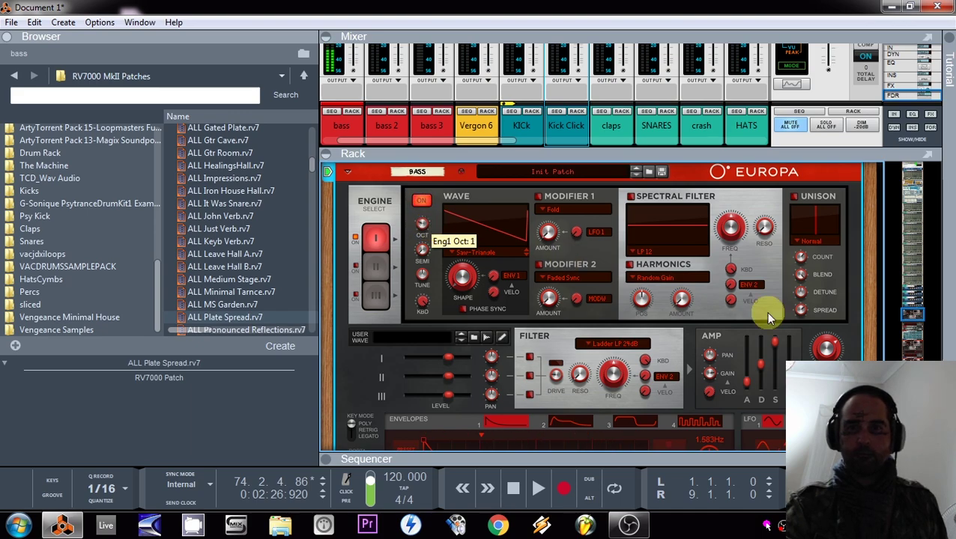
Step: Lower the decay and sustain of Europa's amp envelope and route engine 1 to the filter
drag(775, 341, 776, 367)
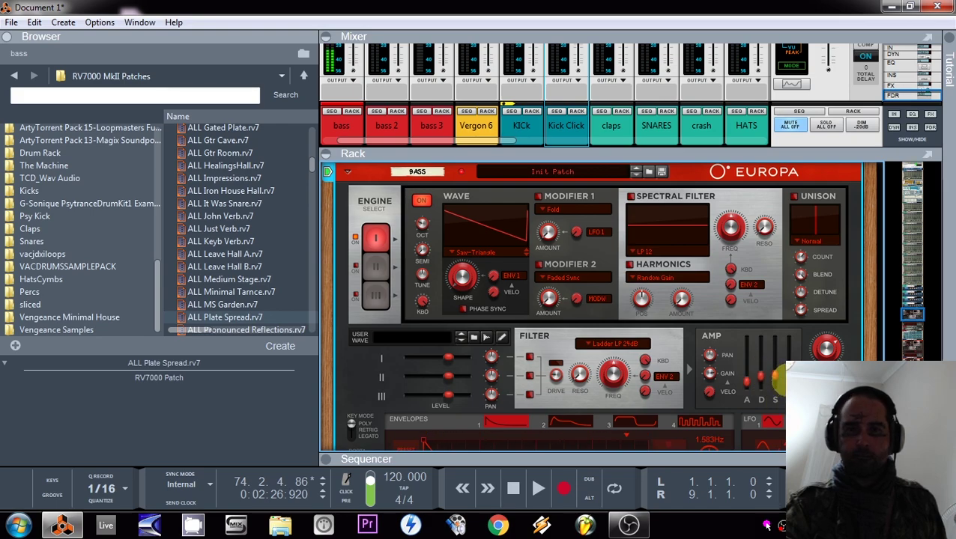
click(529, 357)
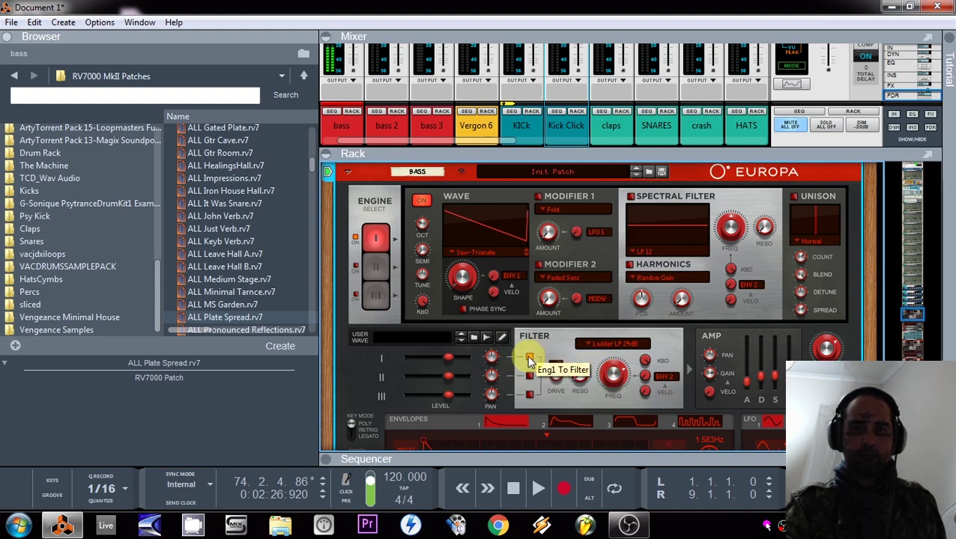
scroll(513, 264, up, 3)
scroll(449, 285, down, 3)
Step: Add a Scream 4 Distortion effect to the bass Europa
right_click(333, 310)
mouse_move(438, 262)
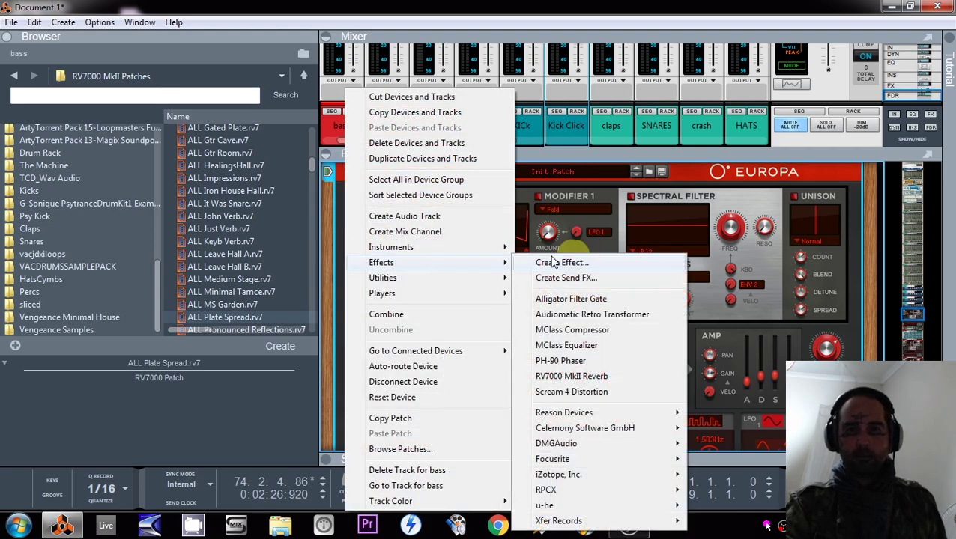
click(573, 391)
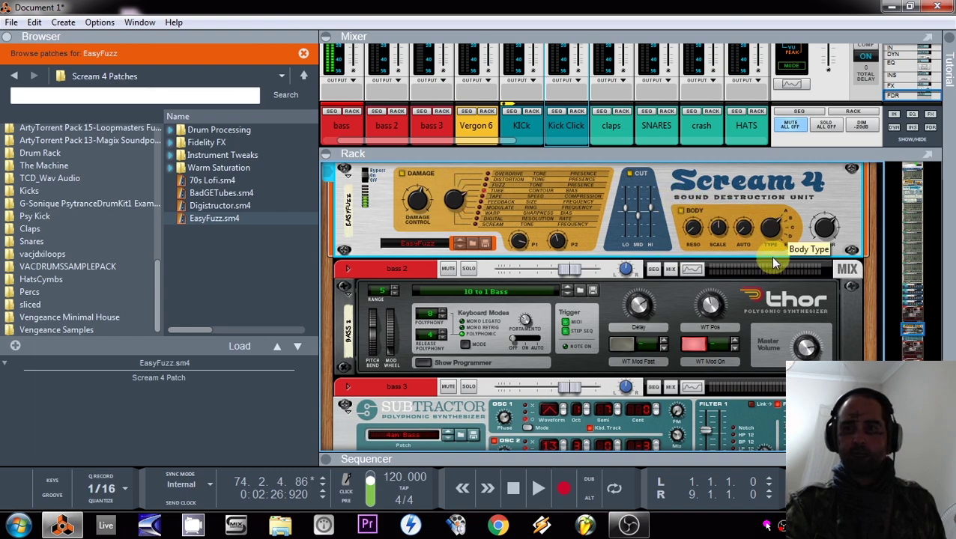
Step: Enable the high-pass filter in the bass channel's Spectrum EQ and set its frequency to about 39.4 Hz
key(space)
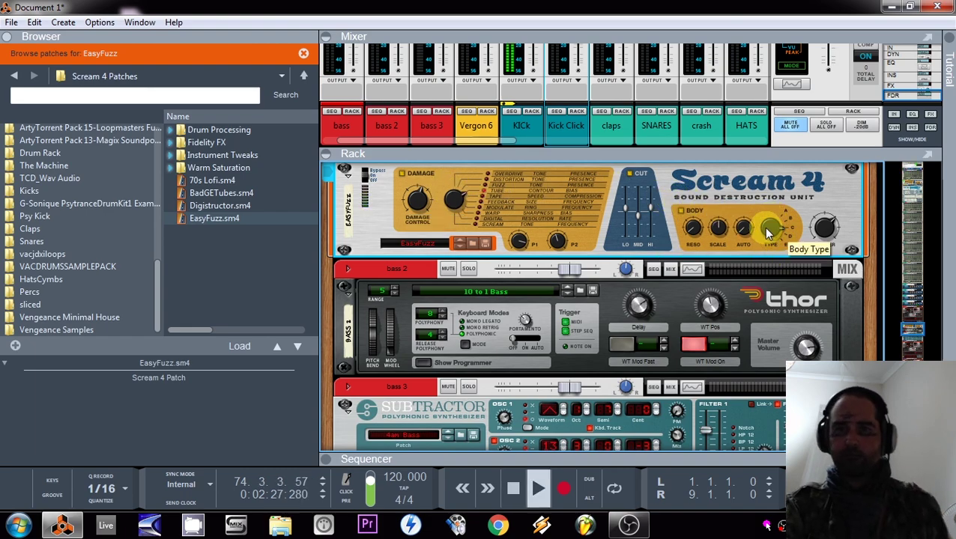
scroll(677, 257, up, 8)
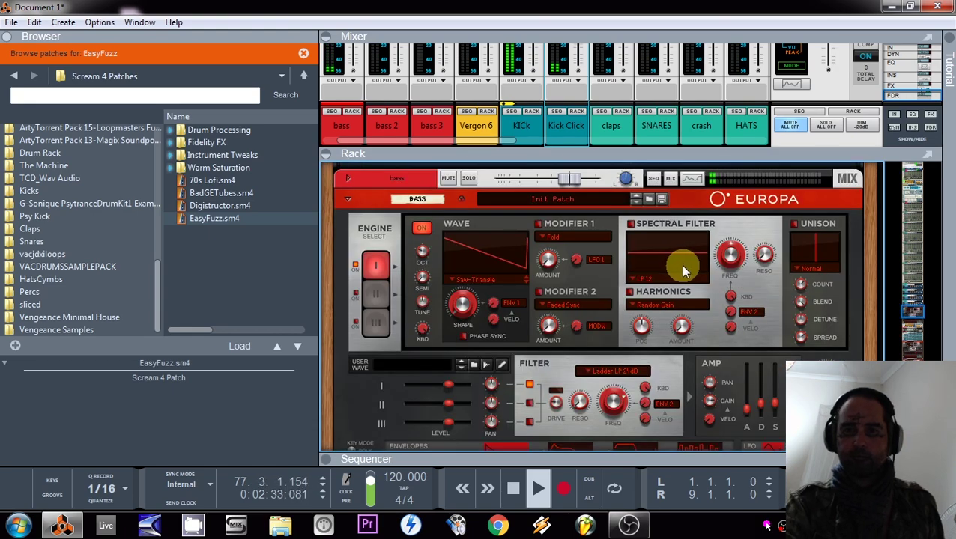
click(696, 172)
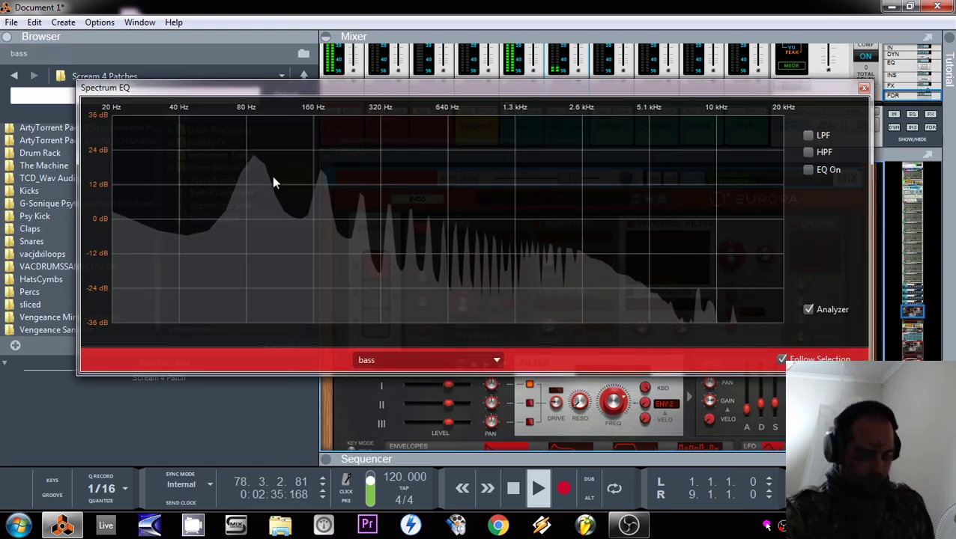
click(809, 152)
drag(328, 218, 178, 217)
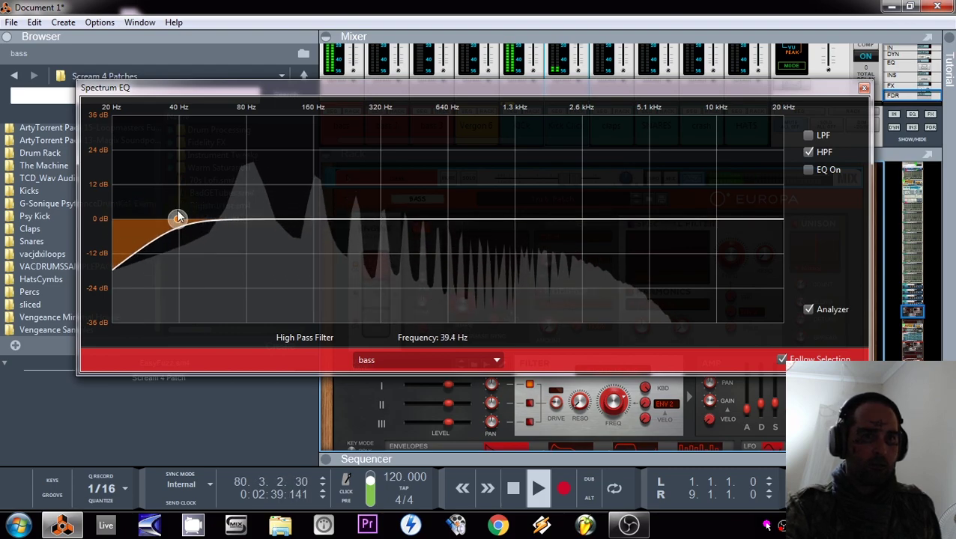
drag(180, 218, 177, 218)
key(space)
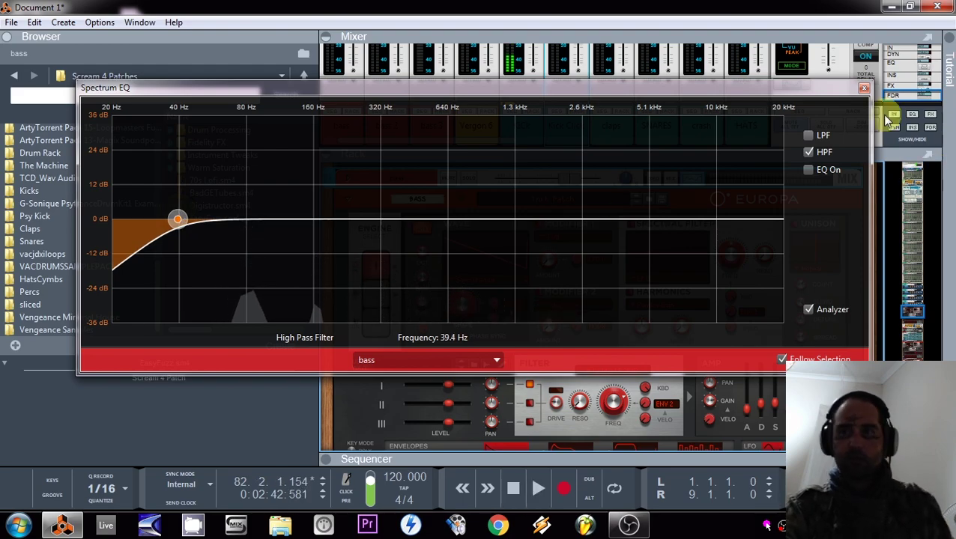
click(863, 89)
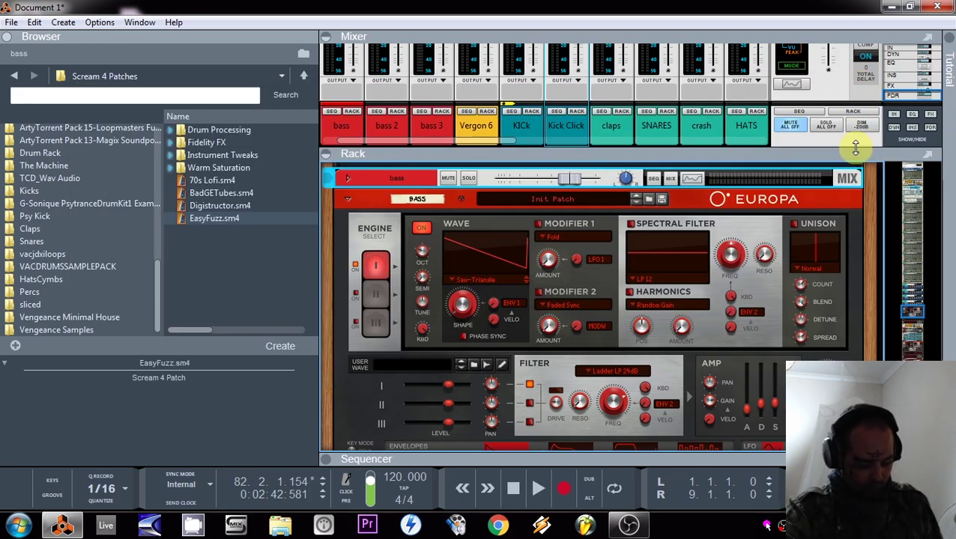
Step: Draw a four-bar clip on the bass track in the sequencer, starting at bar 1
key(F7)
drag(864, 335, 786, 362)
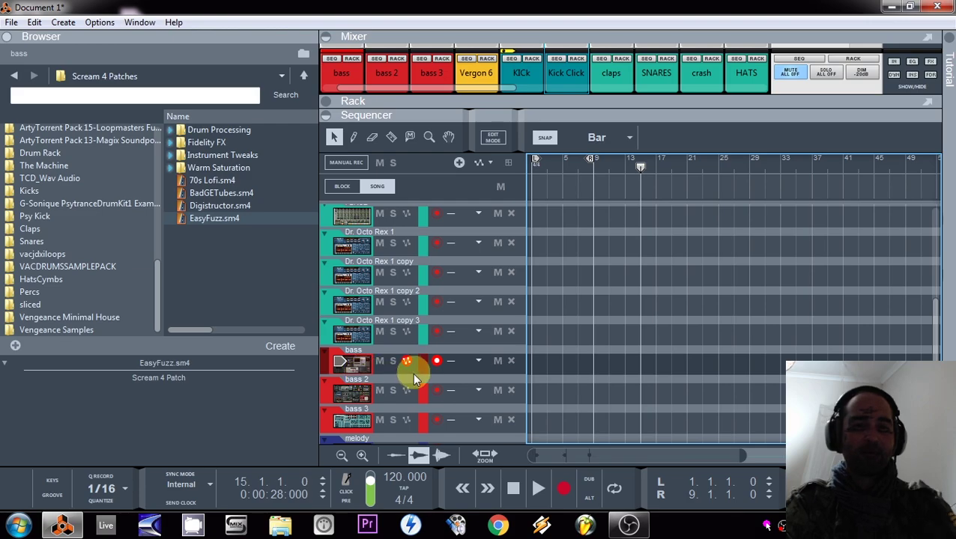
mouse_move(349, 115)
mouse_down()
mouse_move(373, 249)
mouse_move(373, 98)
mouse_up()
click(352, 133)
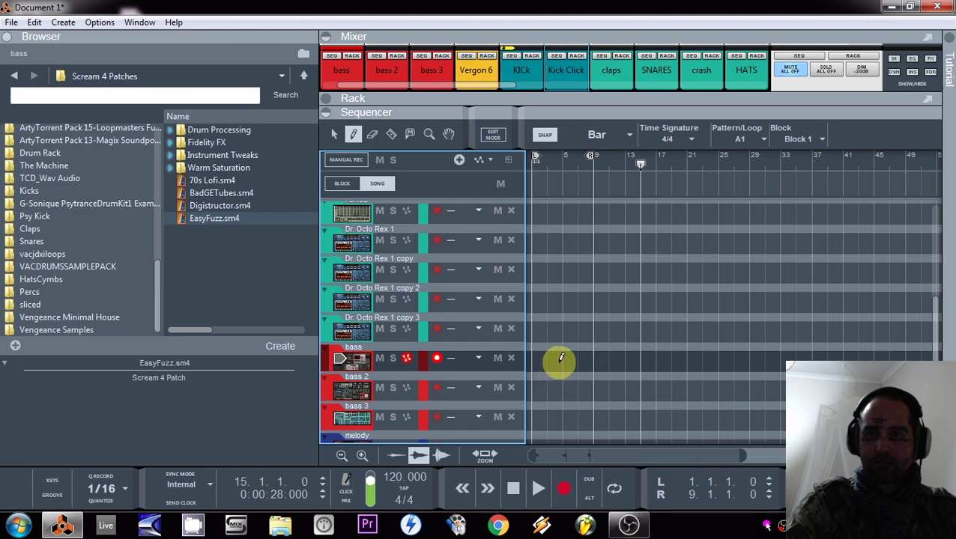
drag(560, 360, 534, 361)
Step: Move the right locator to bar 5 and turn on looping
drag(592, 156, 558, 158)
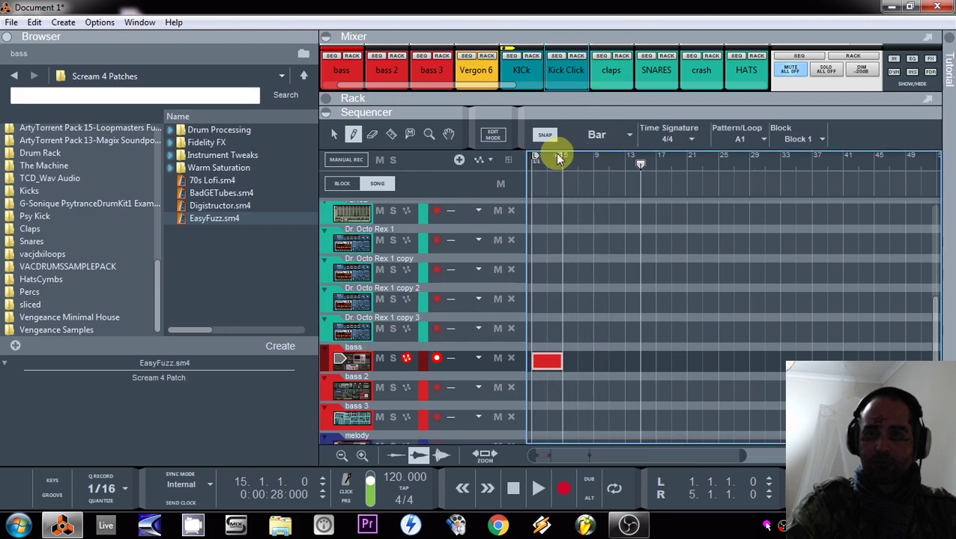
click(614, 488)
click(334, 134)
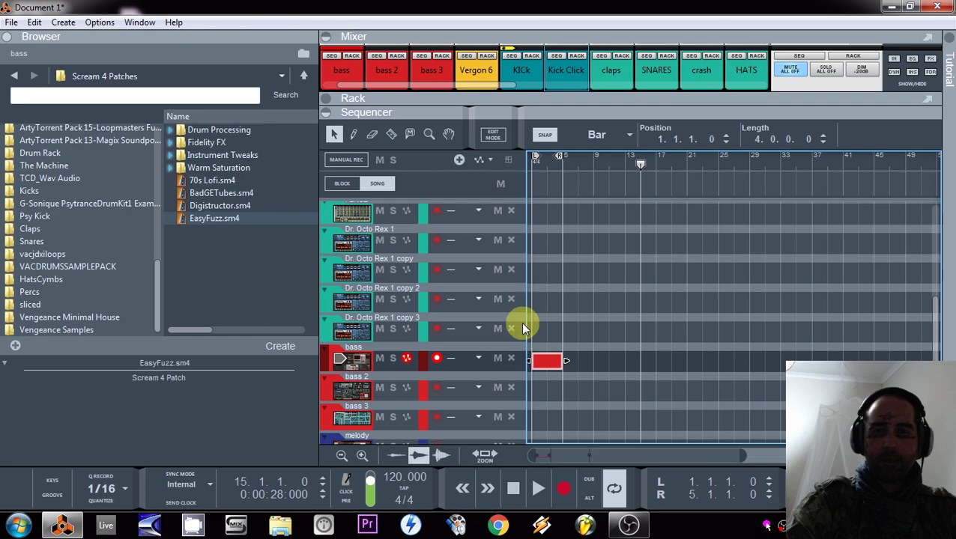
Step: Open the bass clip for note editing, collapse the browser for more room and audition low keys to find the bass pitch
double_click(548, 360)
click(258, 207)
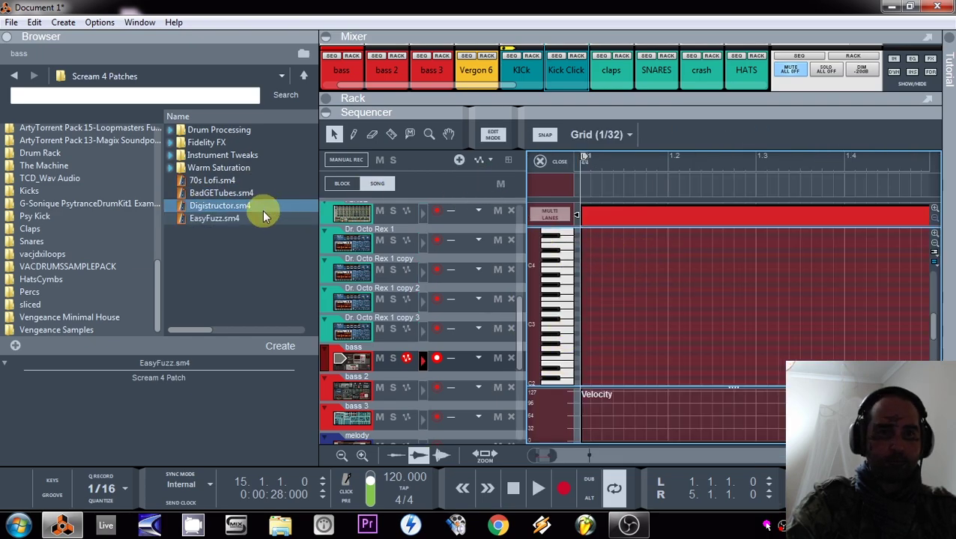
drag(319, 196, 11, 209)
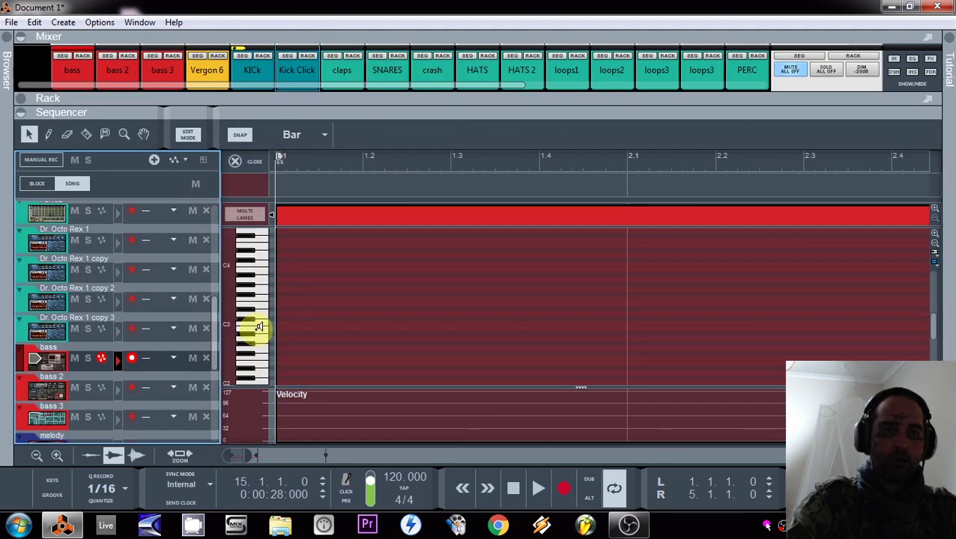
click(256, 278)
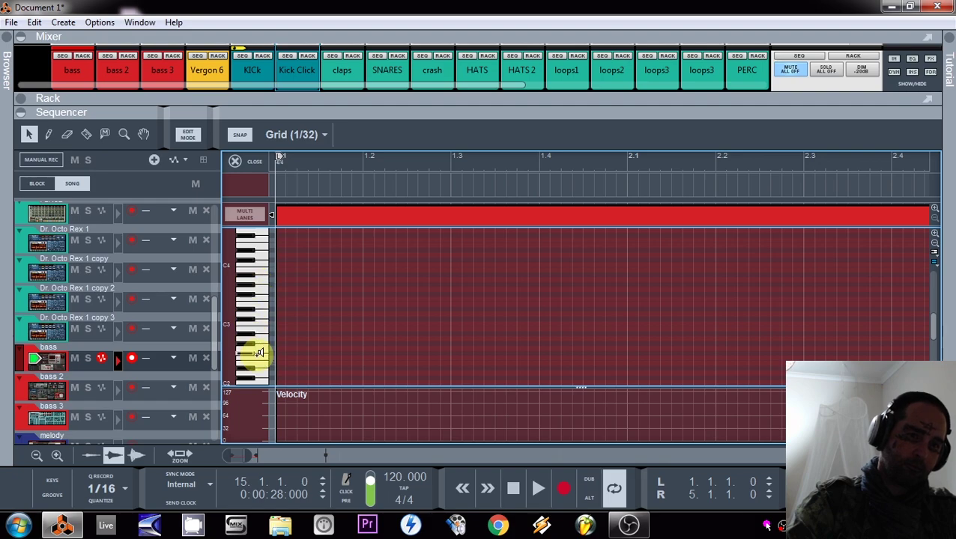
scroll(263, 338, down, 3)
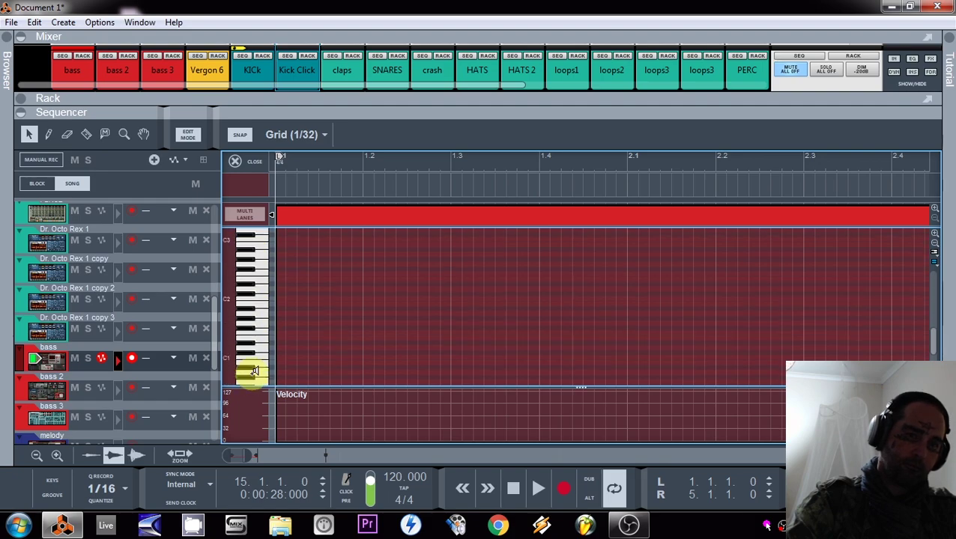
Step: Fill the bass clip with A1 notes of length 0.0.0.120, one every three 1/32 steps from 1.1.1.0 to 2.1.3.0, and play them
click(282, 314)
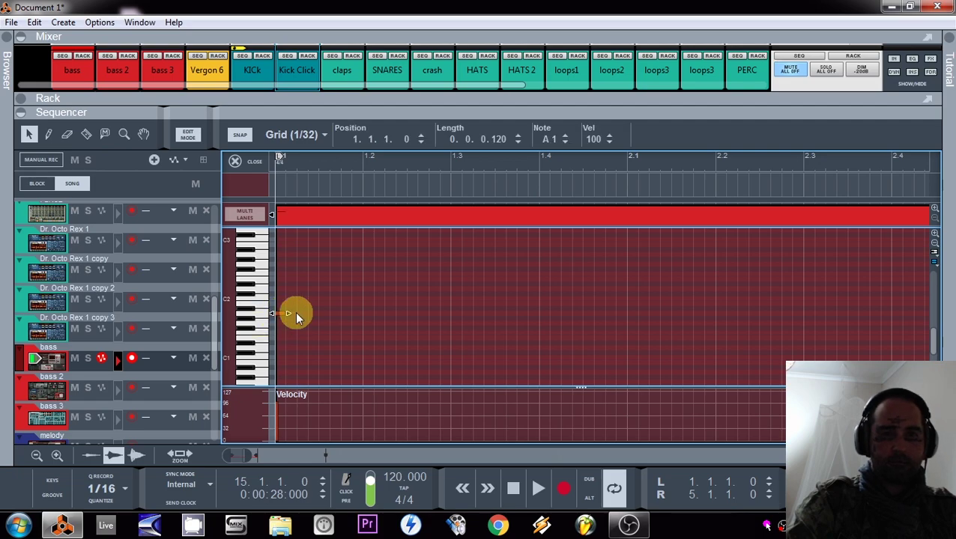
click(344, 313)
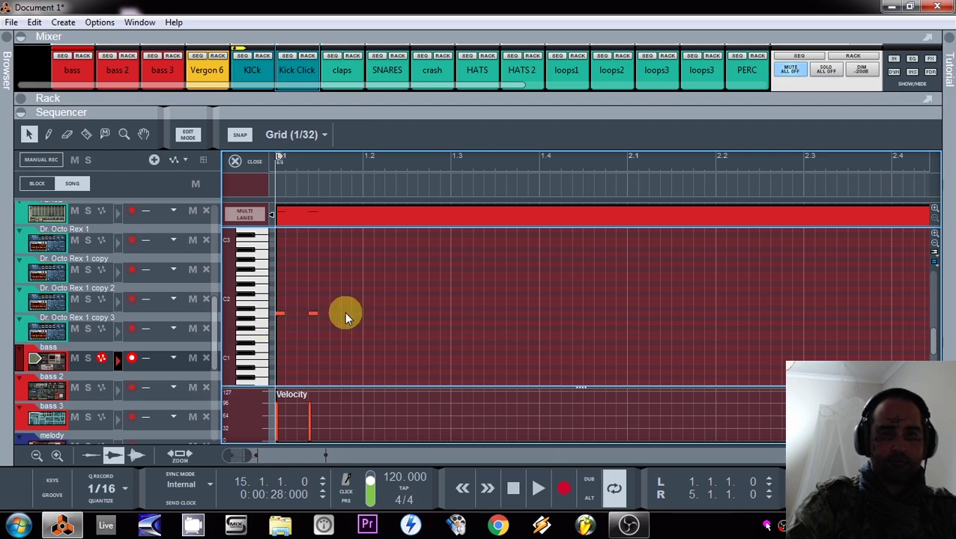
click(378, 313)
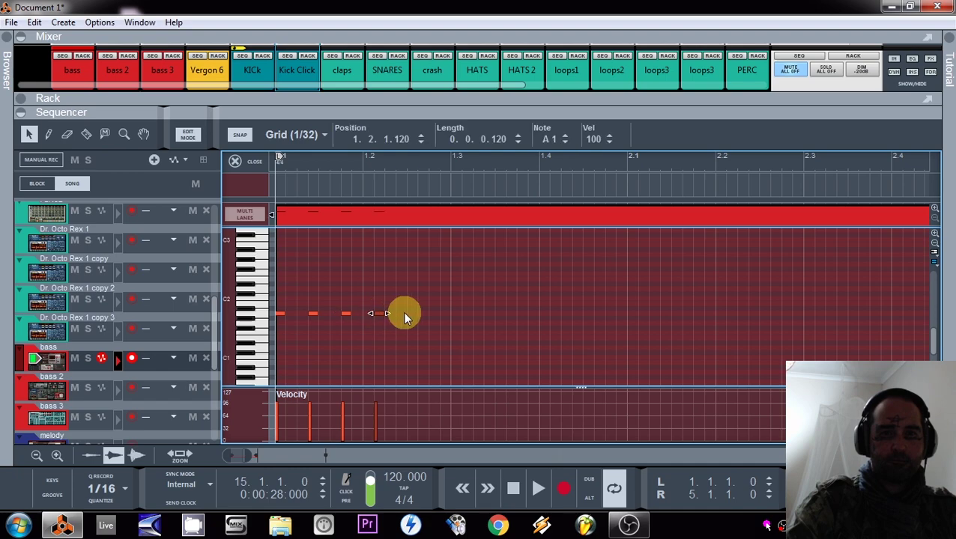
click(421, 313)
drag(422, 313, 412, 314)
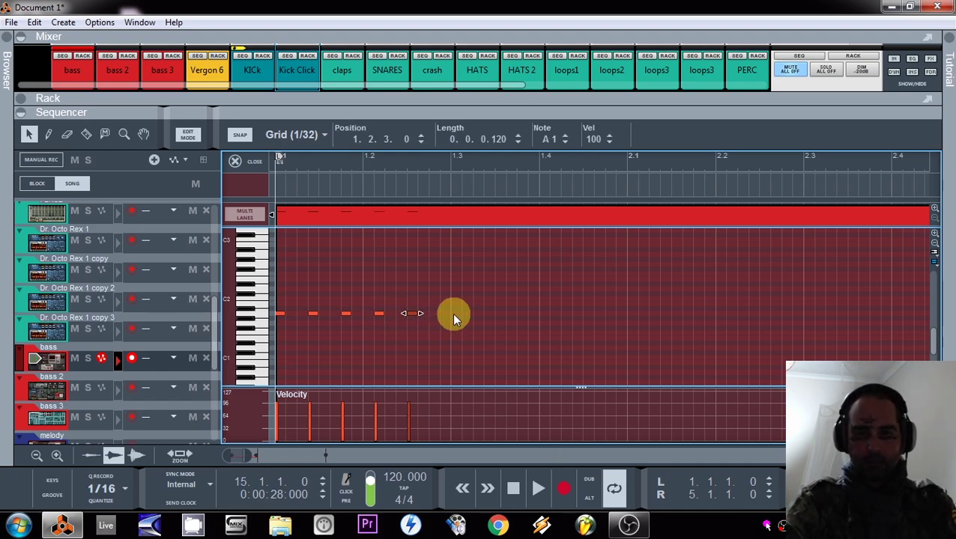
click(444, 313)
click(478, 313)
click(511, 313)
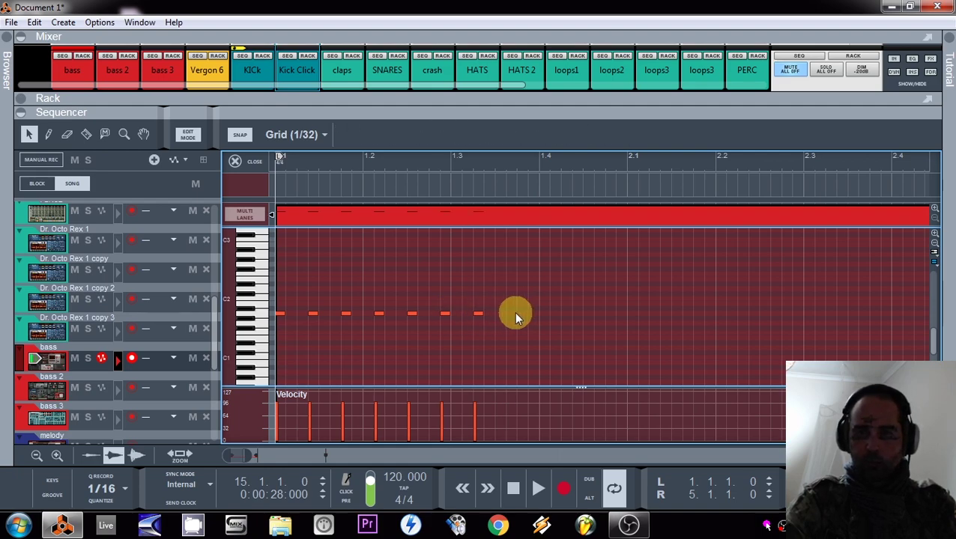
click(577, 313)
click(610, 313)
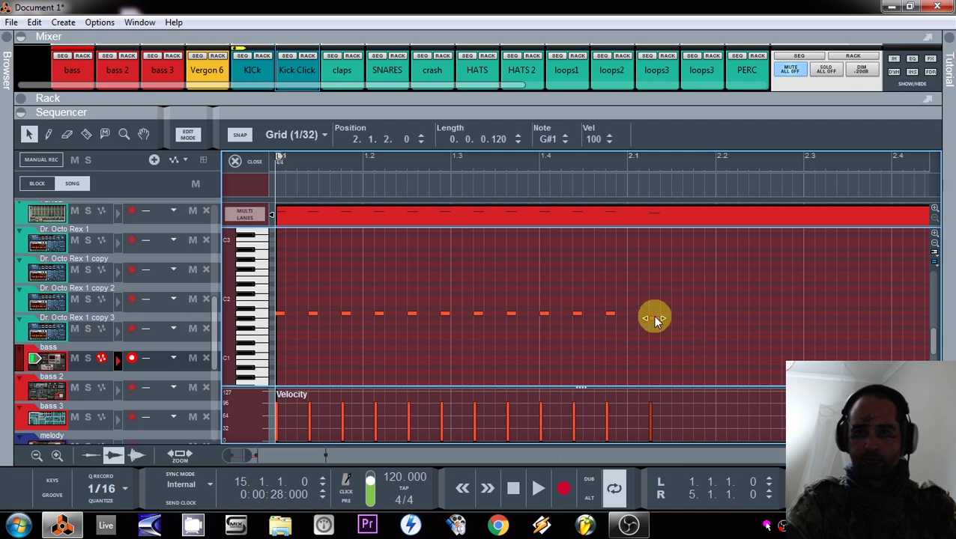
click(644, 315)
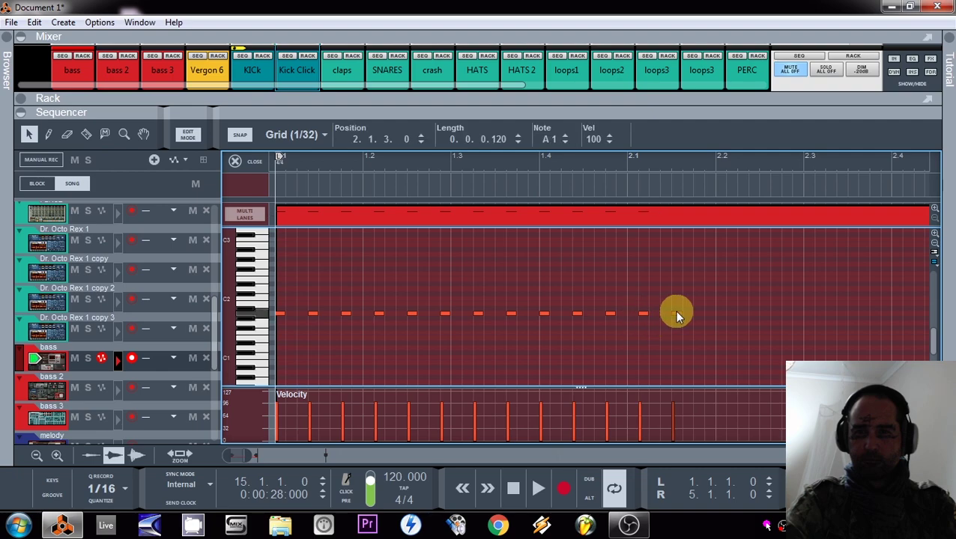
key(space)
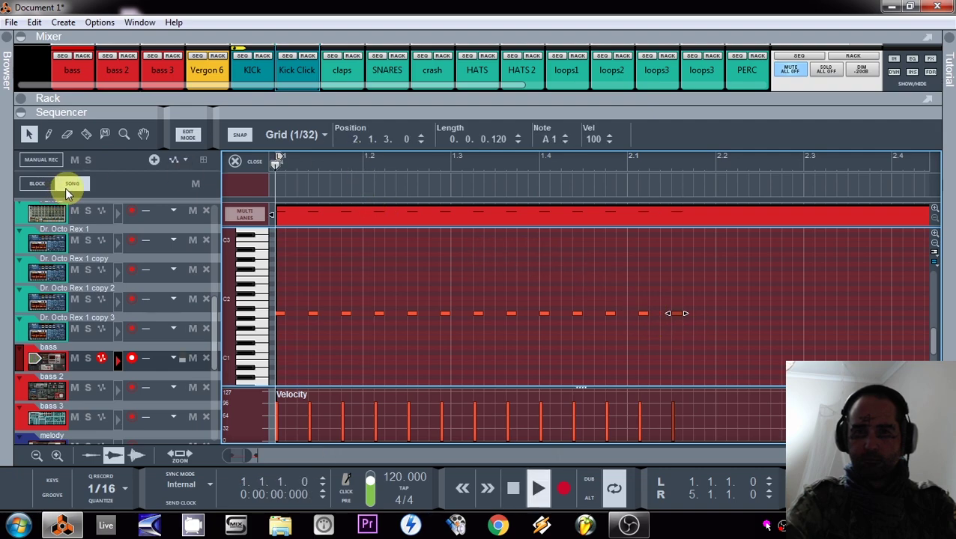
Step: Delete every second bass note through 2.1.3.0, keeping the first note, and play the thinned pattern
drag(327, 277, 297, 363)
key(Delete)
drag(380, 293, 382, 326)
key(Delete)
drag(462, 297, 440, 343)
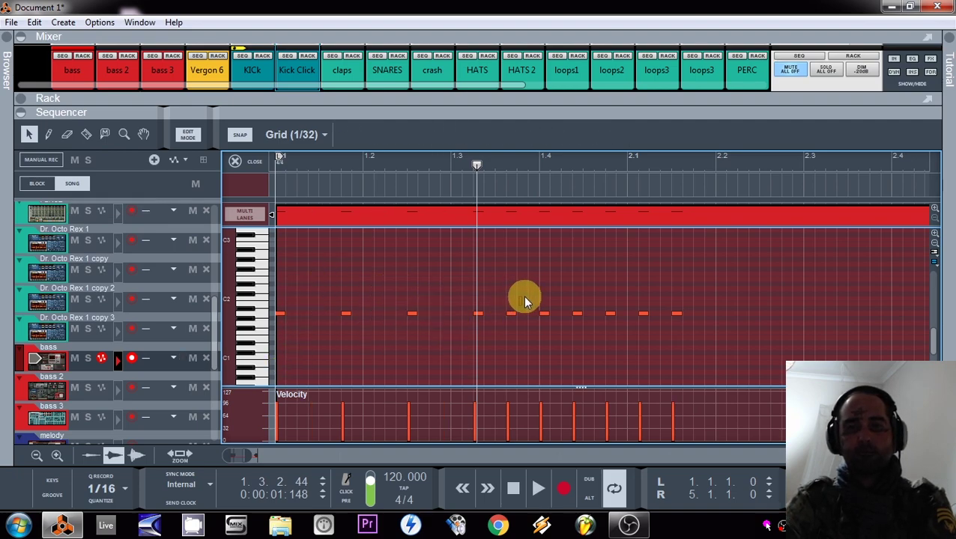
click(582, 311)
key(Delete)
click(641, 314)
key(Delete)
key(space)
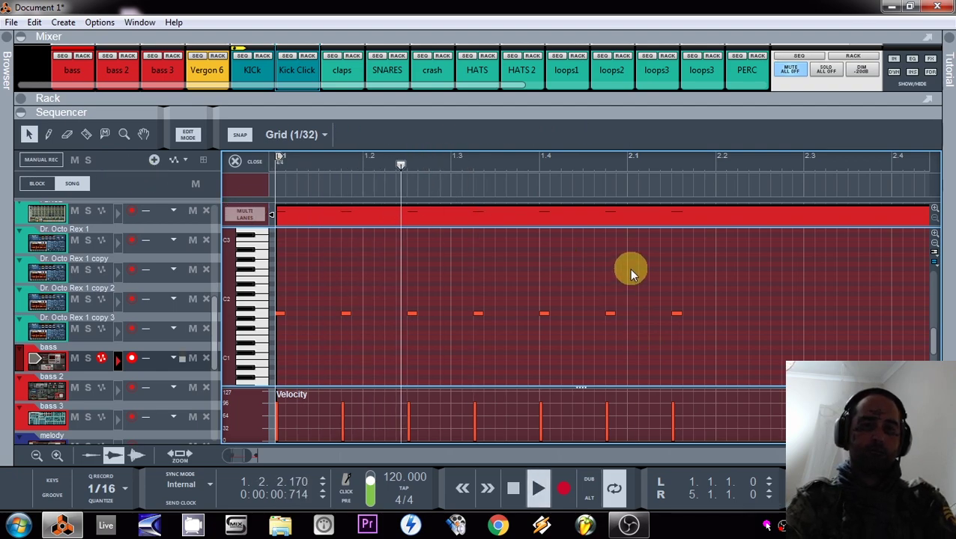
key(space)
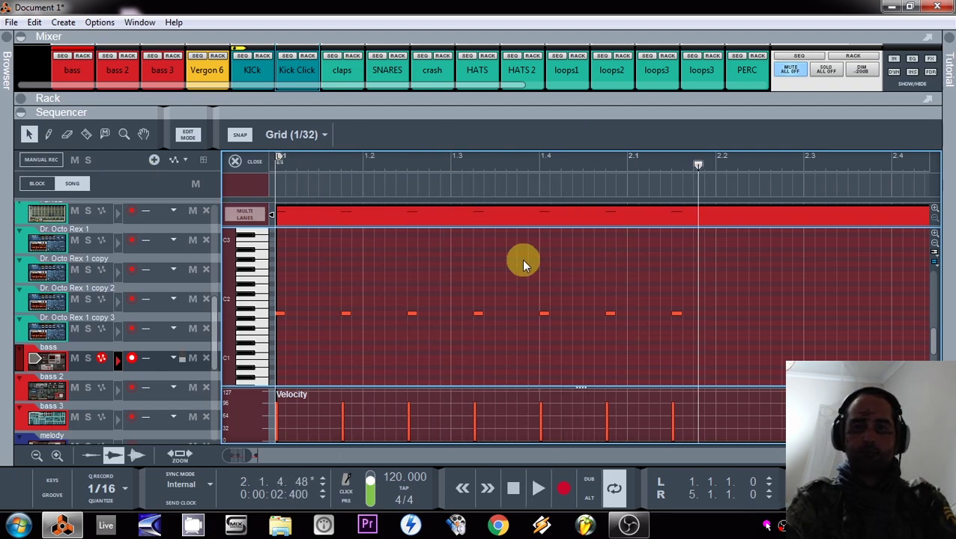
Step: Try moving the fourth bass note slightly earlier and undo the move
drag(474, 312, 465, 311)
key(space)
click(480, 270)
key(ctrl+z)
click(415, 177)
key(space)
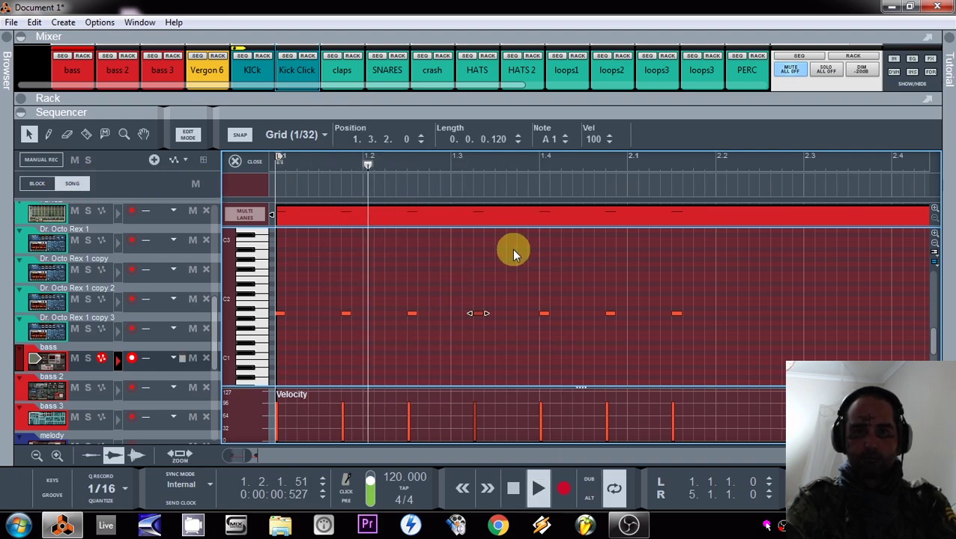
Step: Move the fourth bass note to 1.3.1.120 and play the pattern from the start
drag(480, 313, 464, 314)
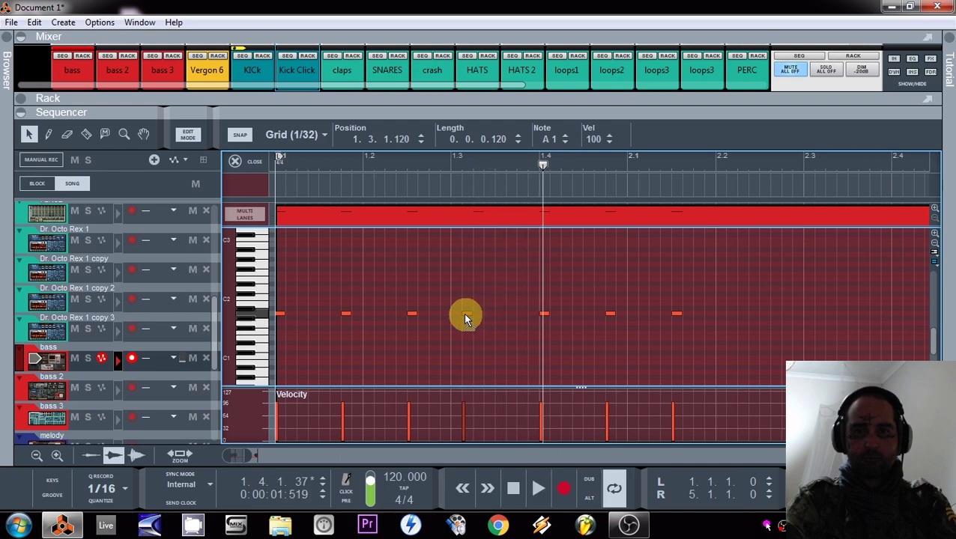
key(space)
key(space)
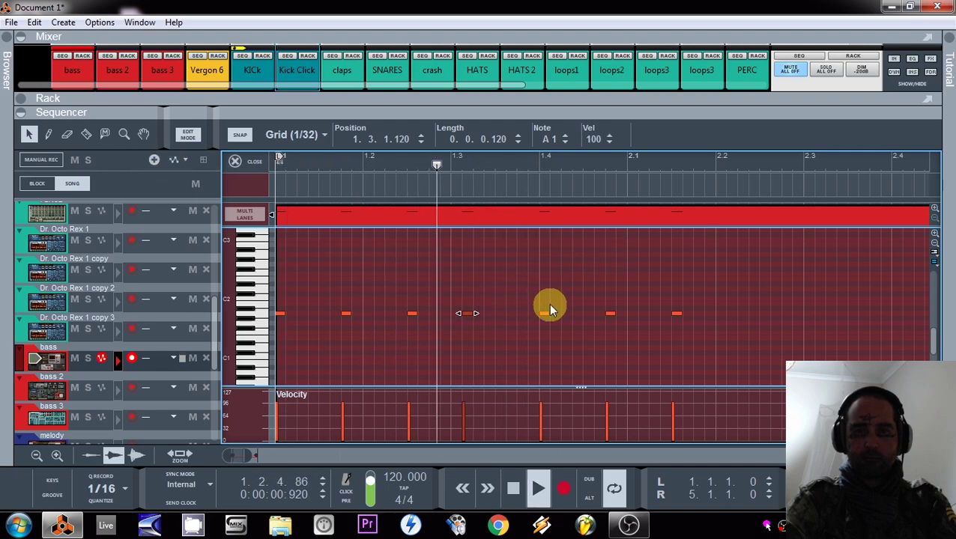
key(space)
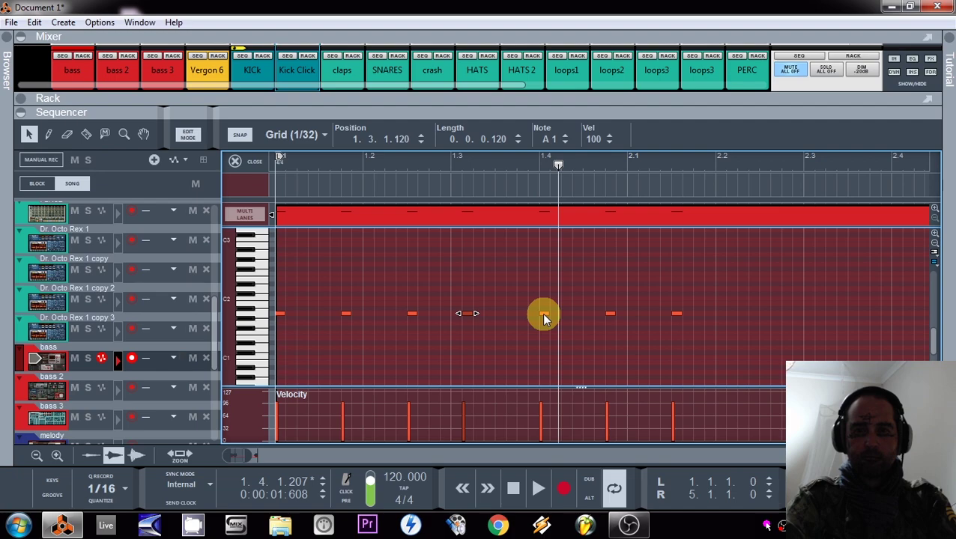
Step: Delete the last two bass notes, copy the remaining five-note pattern to 2.1.1.0 and listen to it
drag(713, 292, 175, 362)
key(Delete)
drag(279, 313, 618, 305)
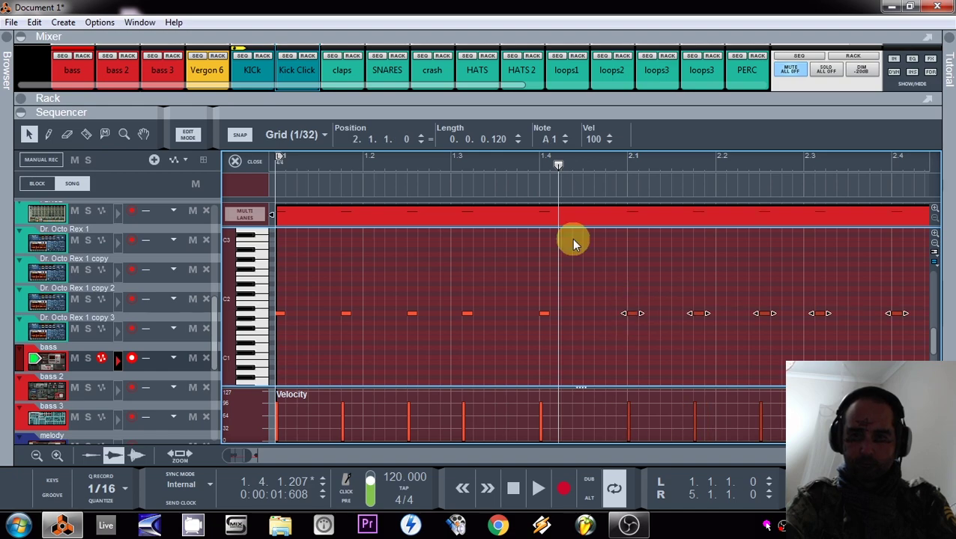
key(space)
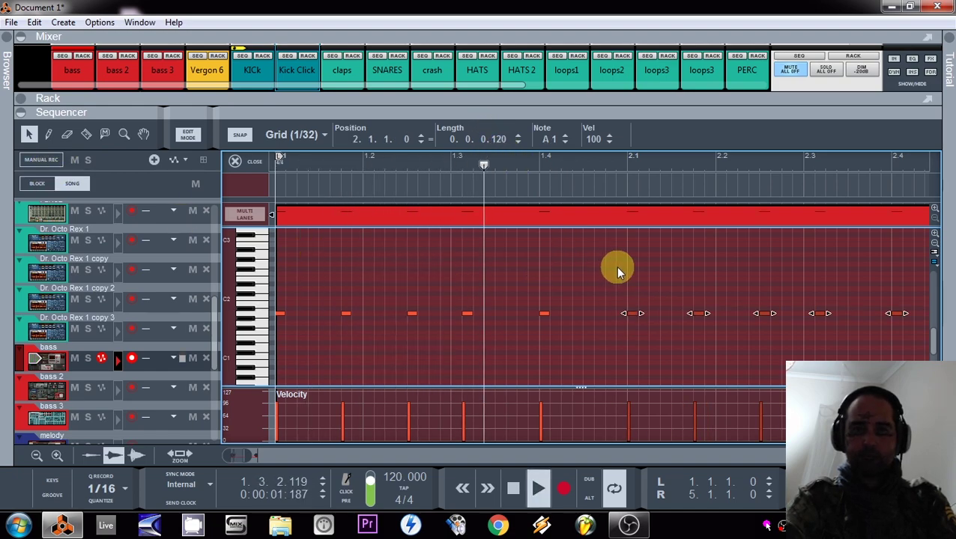
key(space)
key(space)
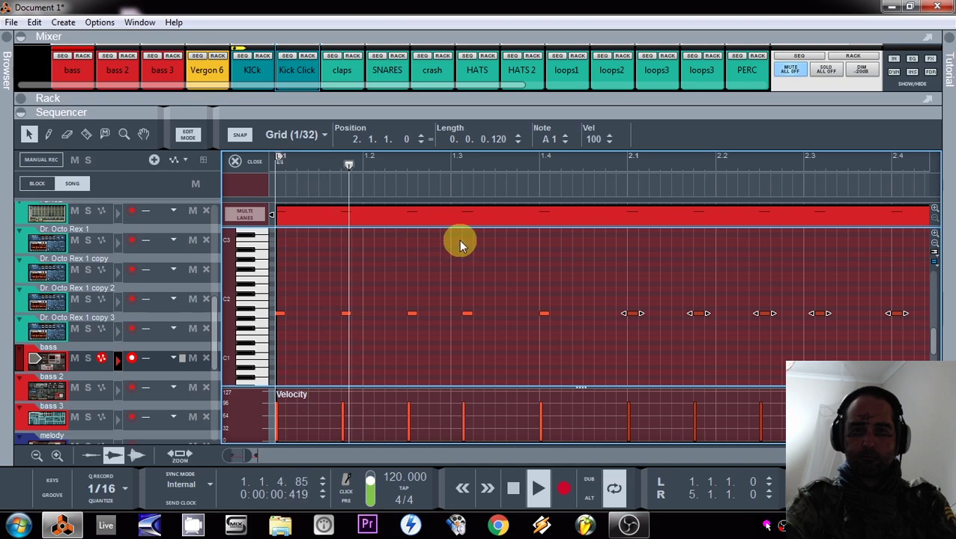
Step: Move the fourth note of each bar to 1.3.1.0 and 2.3.1.0, checking the rhythm in playback
key(space)
drag(465, 313, 450, 313)
key(space)
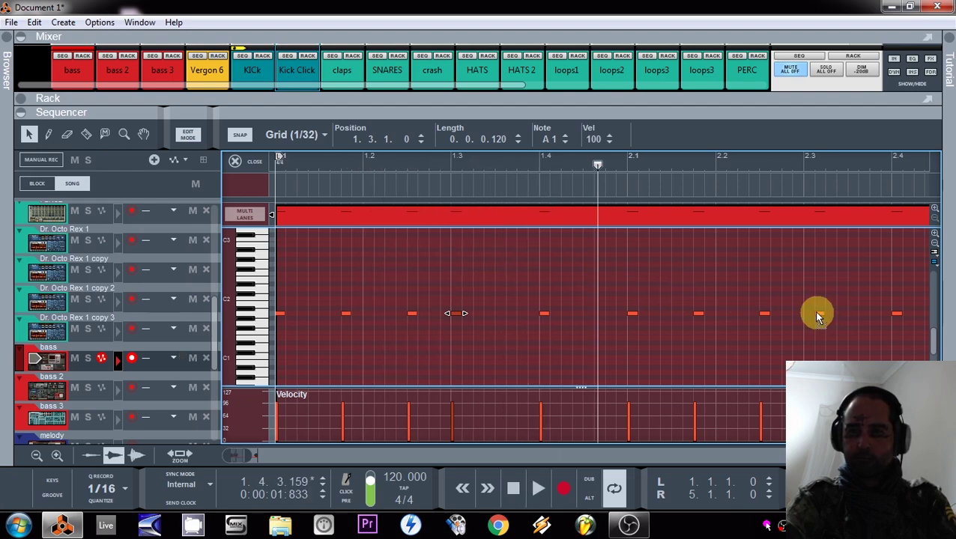
click(384, 167)
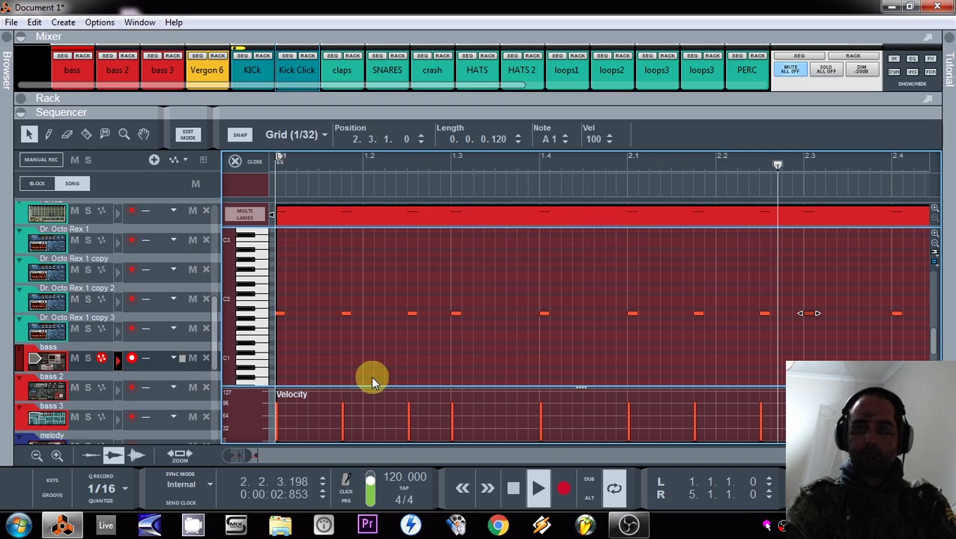
key(space)
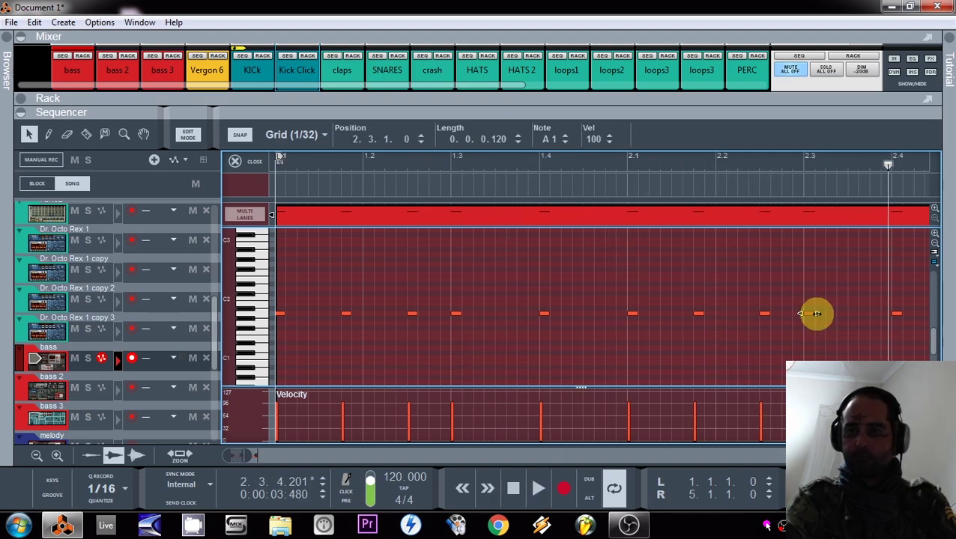
Step: Add two copies of the 2.3.1.0 note before beat 2.4, the last at 2.3.3.120, and play that bar
drag(809, 315, 864, 315)
click(655, 166)
key(space)
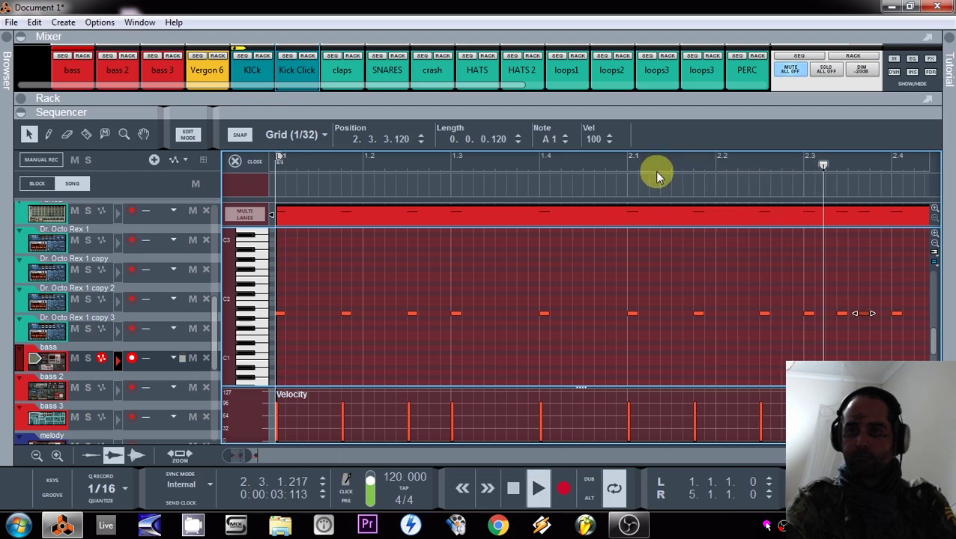
key(space)
Step: Delete the first of the two added notes, move the other to 2.3.3.0 and play bar 2
click(871, 281)
click(842, 314)
key(Delete)
drag(864, 315, 853, 314)
click(596, 169)
key(space)
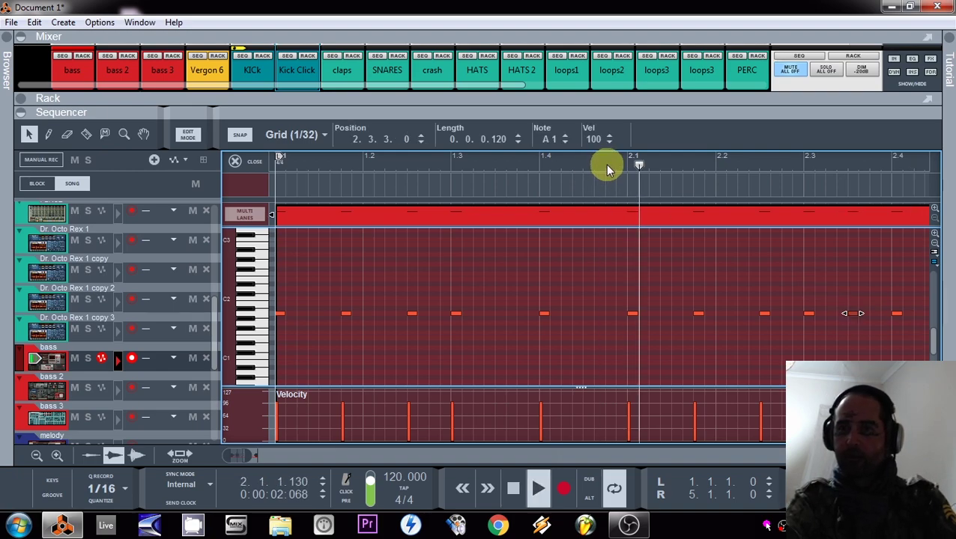
key(space)
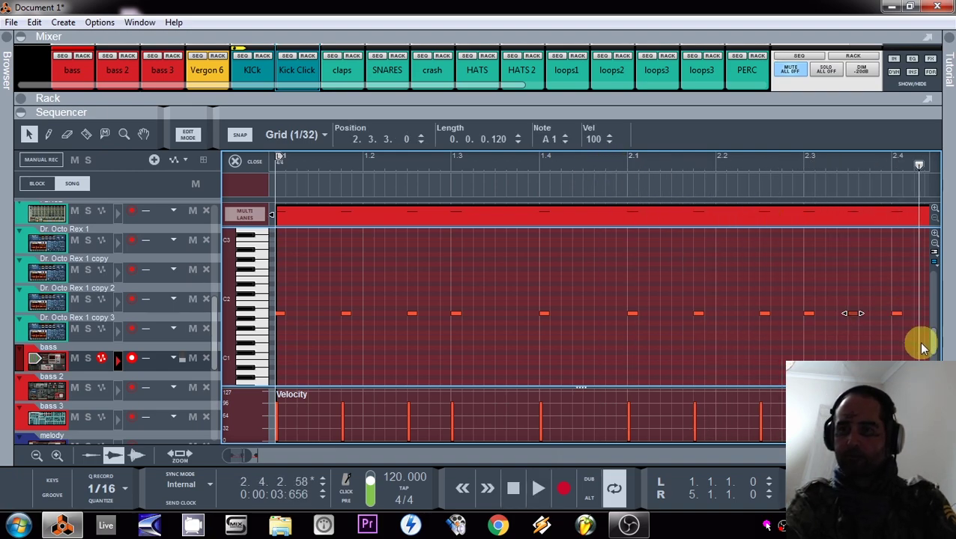
Step: Try copying the whole two-bar note pattern to 2.4.3.0 and undo the copy
drag(248, 458, 294, 456)
drag(490, 295, 277, 352)
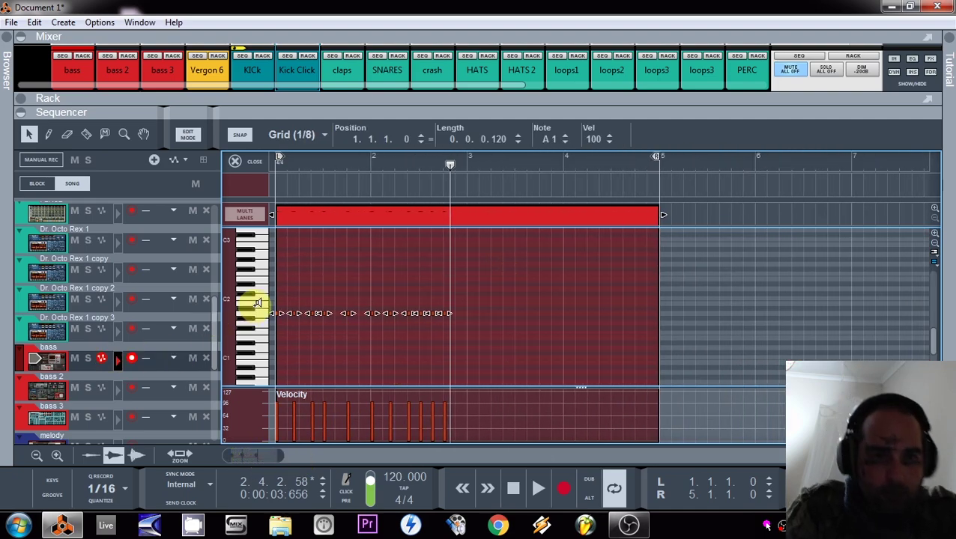
drag(273, 314, 453, 313)
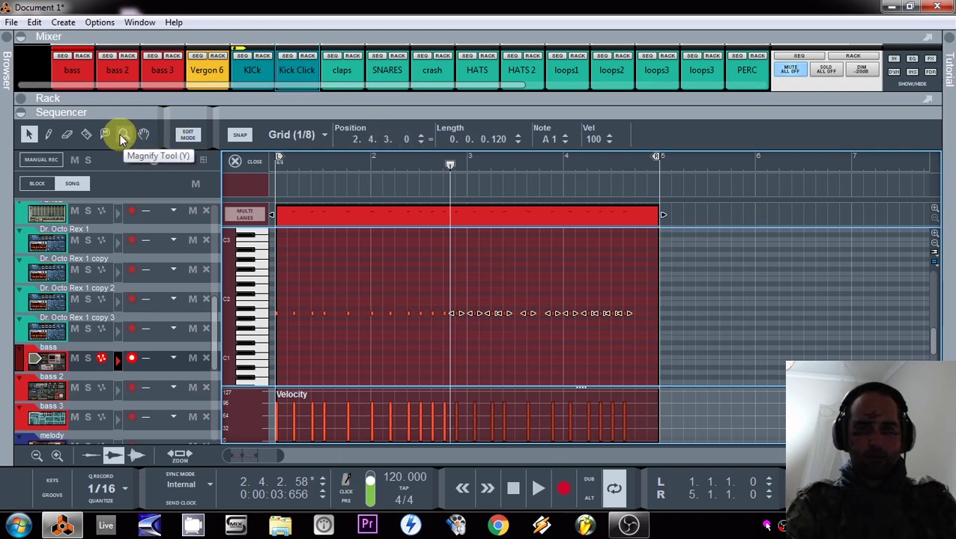
key(ctrl+z)
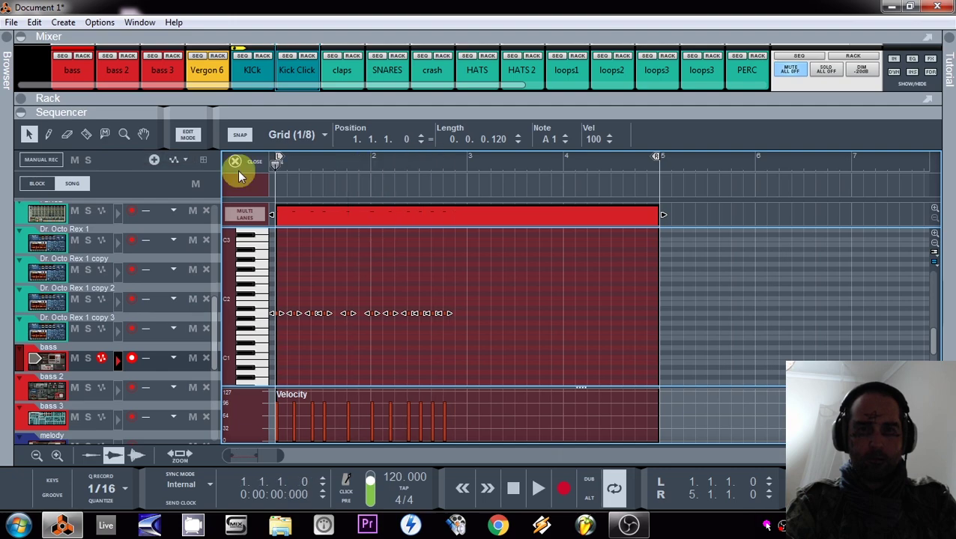
Step: Play the two-bar pattern, then copy all its notes to 3.1.1.0 to fill the four-bar clip
key(space)
click(384, 354)
drag(493, 290, 262, 319)
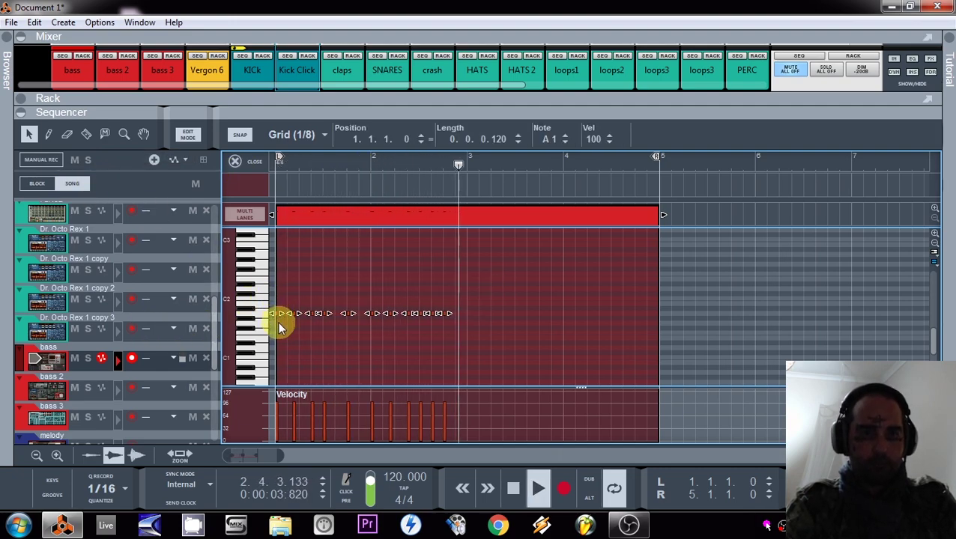
key(space)
drag(277, 315, 467, 315)
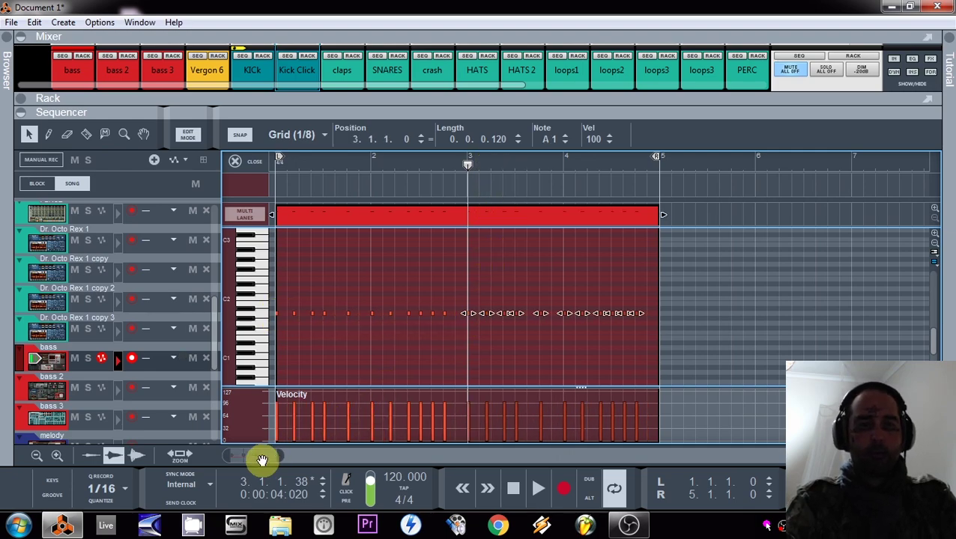
drag(277, 465, 249, 456)
drag(456, 368, 899, 353)
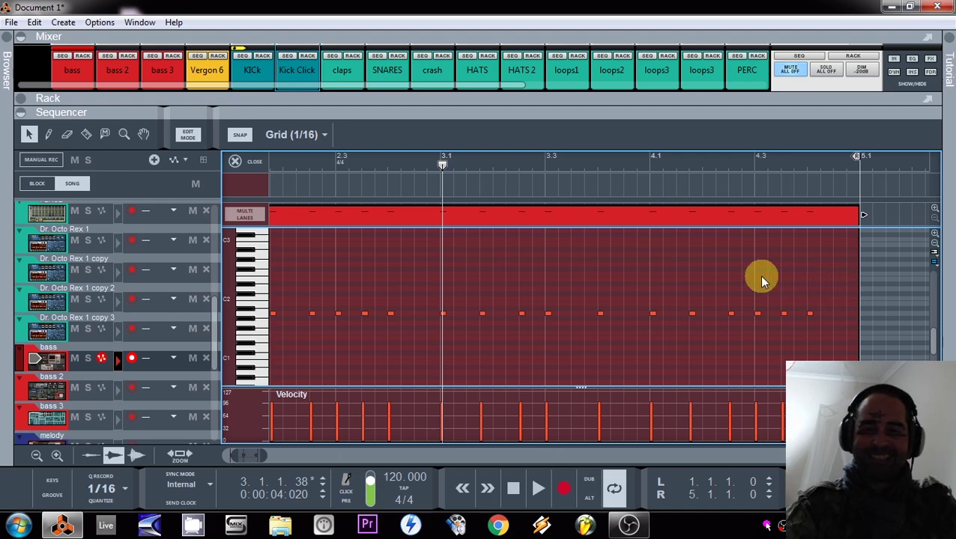
Step: Adjust the length of all bass notes to about a sixteenth each, listening to the loop
key(ctrl+a)
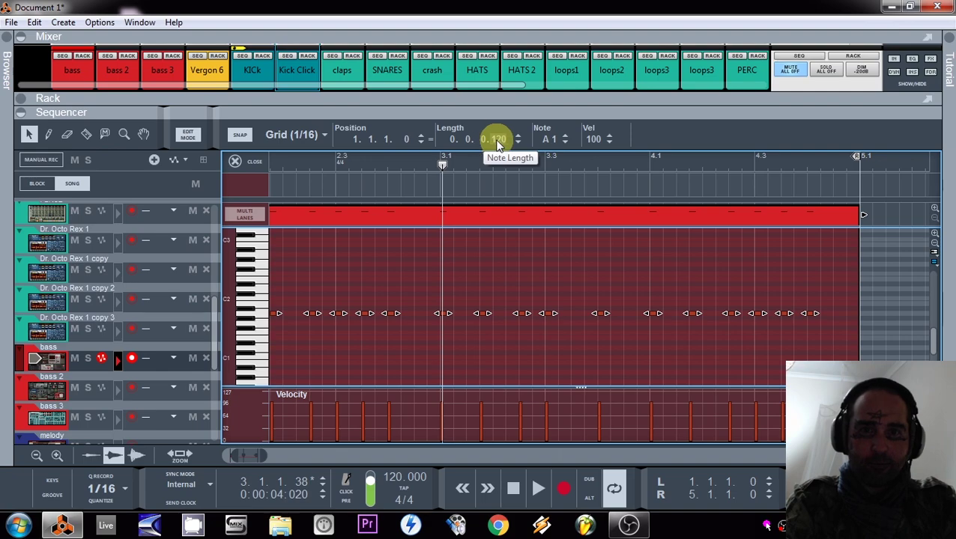
click(537, 231)
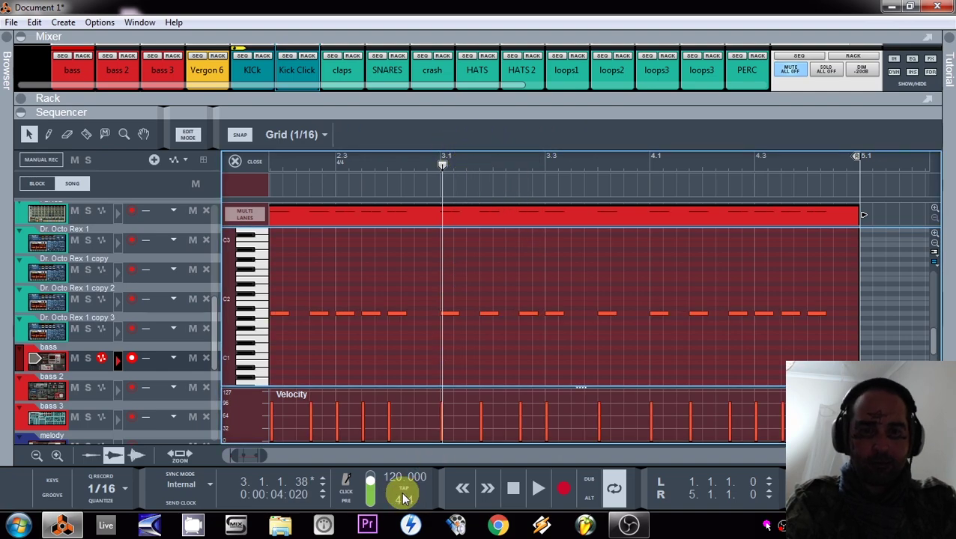
click(515, 487)
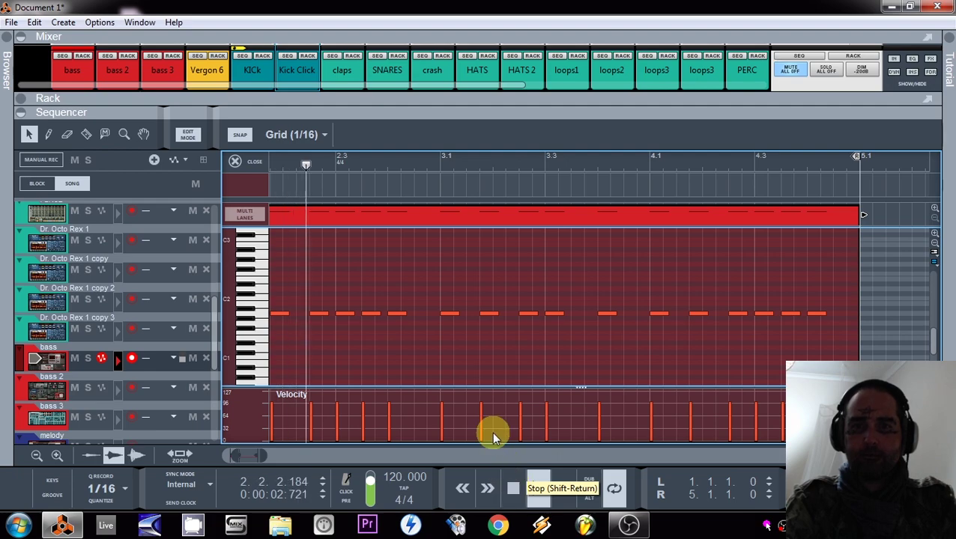
key(ctrl+a)
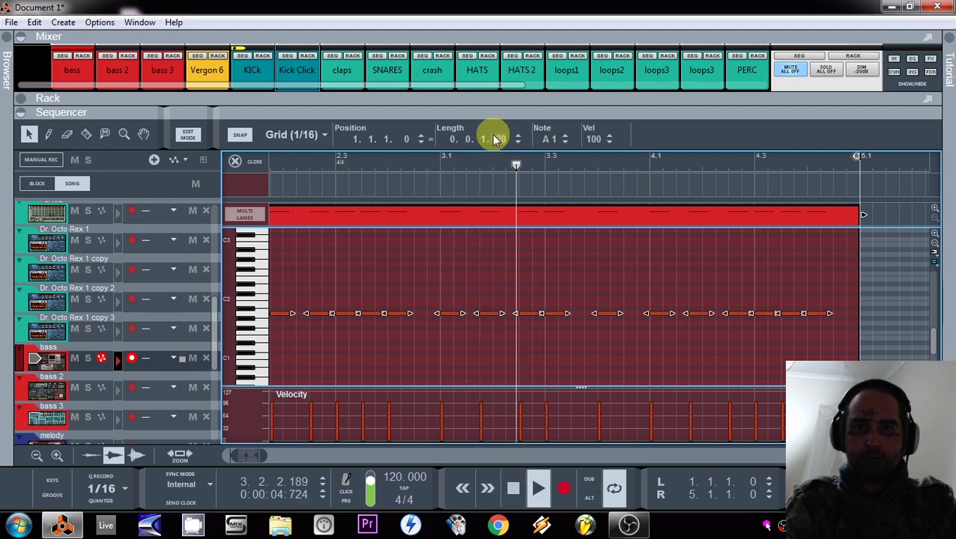
click(717, 285)
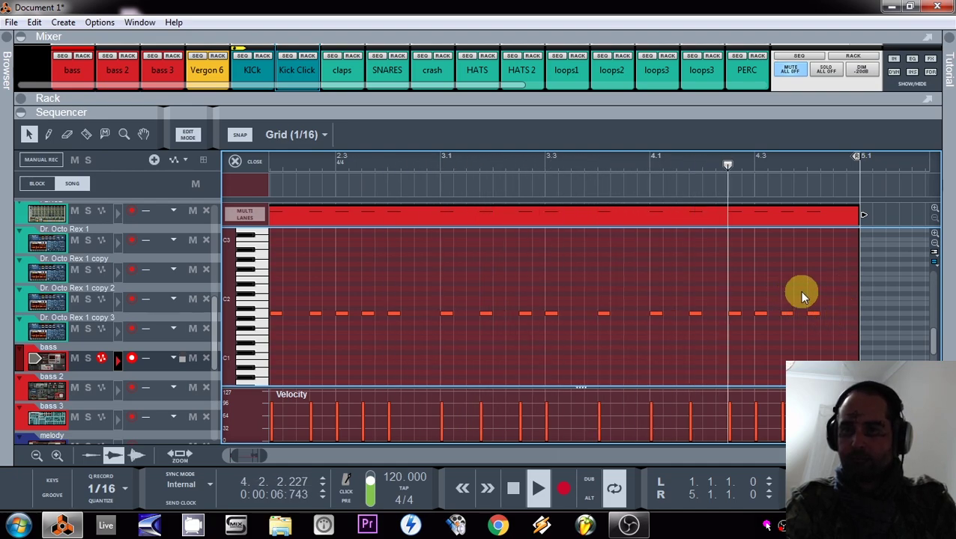
Step: Delete the bass notes after 4.2.3 at the end of bar 4 and place two replacements at 4.4.1 and 4.4.3
drag(764, 323, 840, 318)
key(Delete)
click(649, 160)
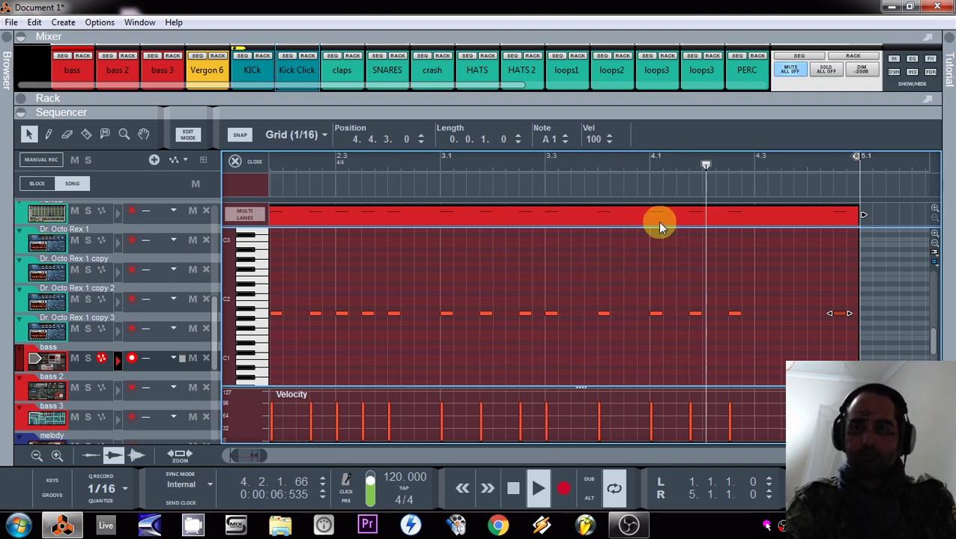
click(784, 292)
drag(844, 320, 814, 311)
click(829, 273)
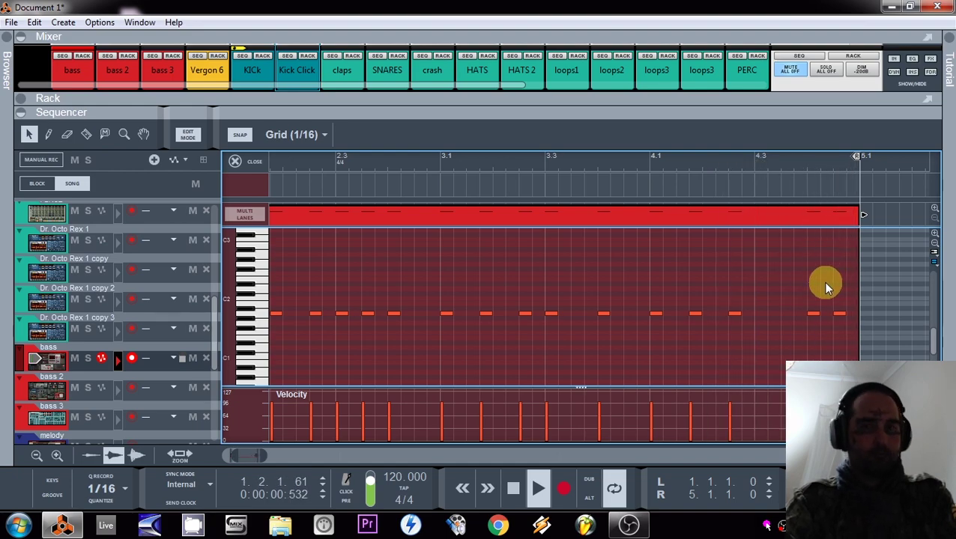
Step: Copy all the A1 bass notes up to C2, offset to start at 1.1.3.0, and play the result
drag(830, 282, 74, 343)
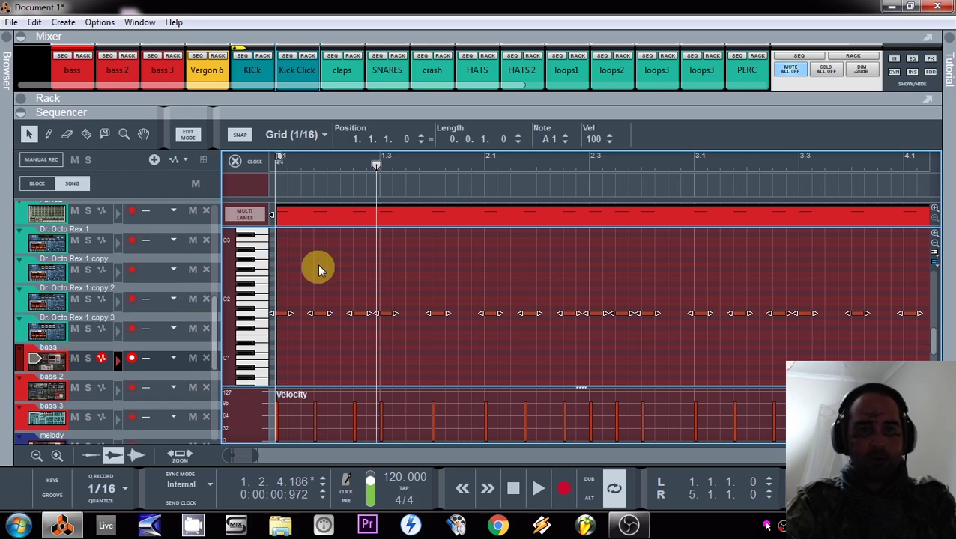
drag(278, 313, 294, 300)
key(ctrl+z)
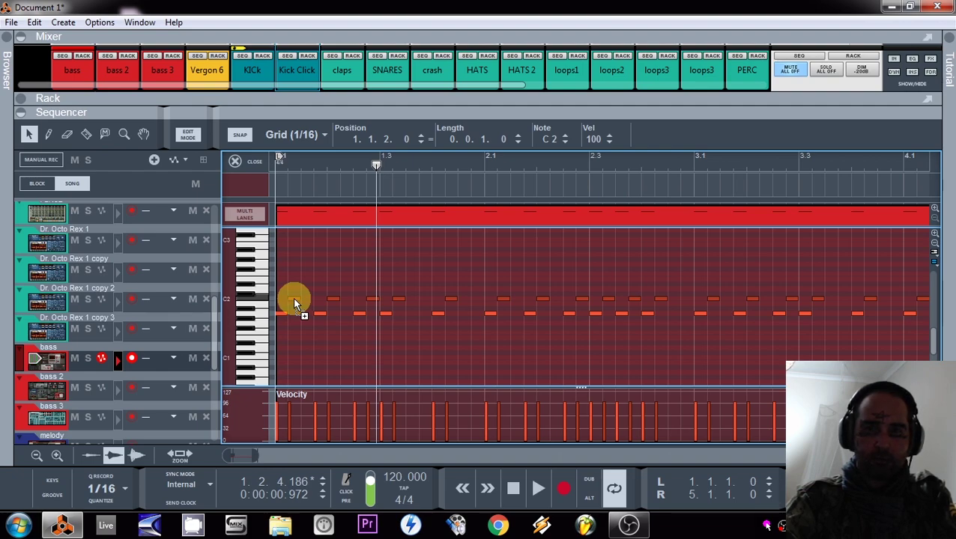
drag(295, 302, 307, 304)
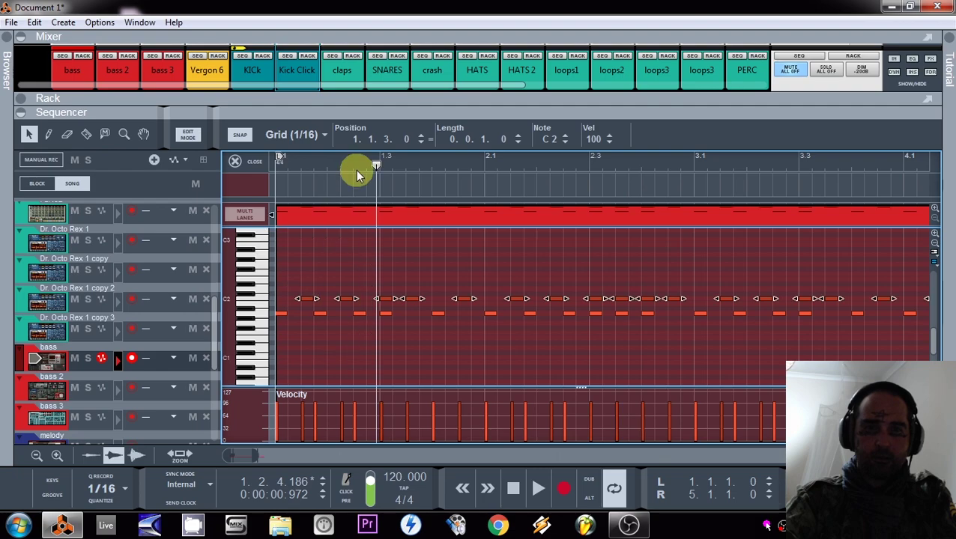
key(space)
Step: Delete the C2 notes at 1.3.1, from 2.3.1 to 2.4.1, and at 3.3.1 and 3.3.3
click(382, 289)
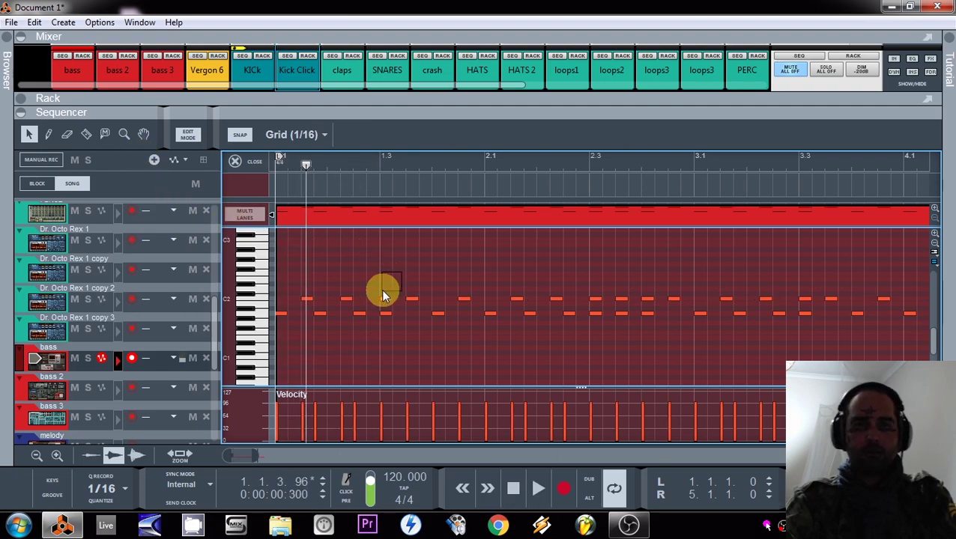
drag(587, 289, 644, 295)
key(Delete)
key(Delete)
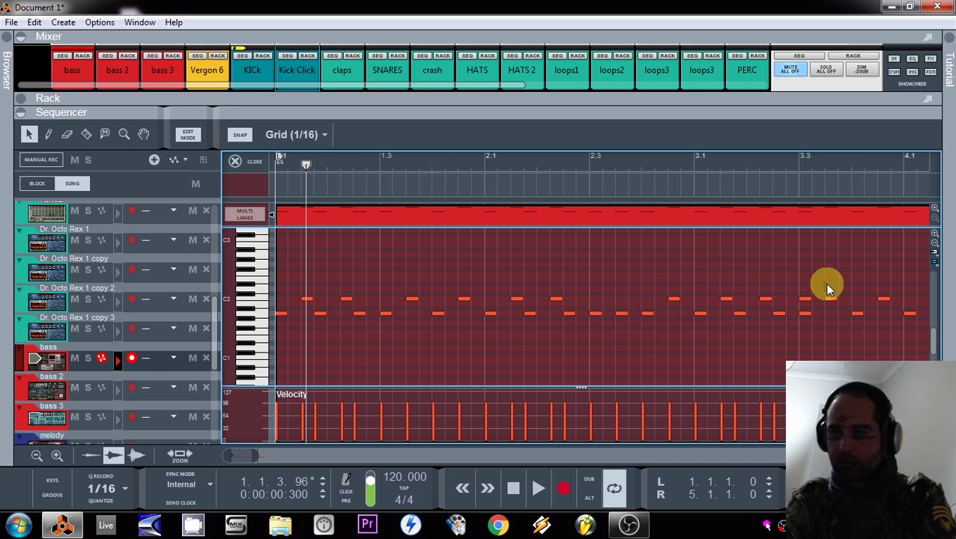
drag(802, 307, 802, 307)
key(Delete)
drag(832, 240, 765, 252)
drag(876, 247, 838, 311)
key(Delete)
drag(418, 375, 367, 300)
click(313, 255)
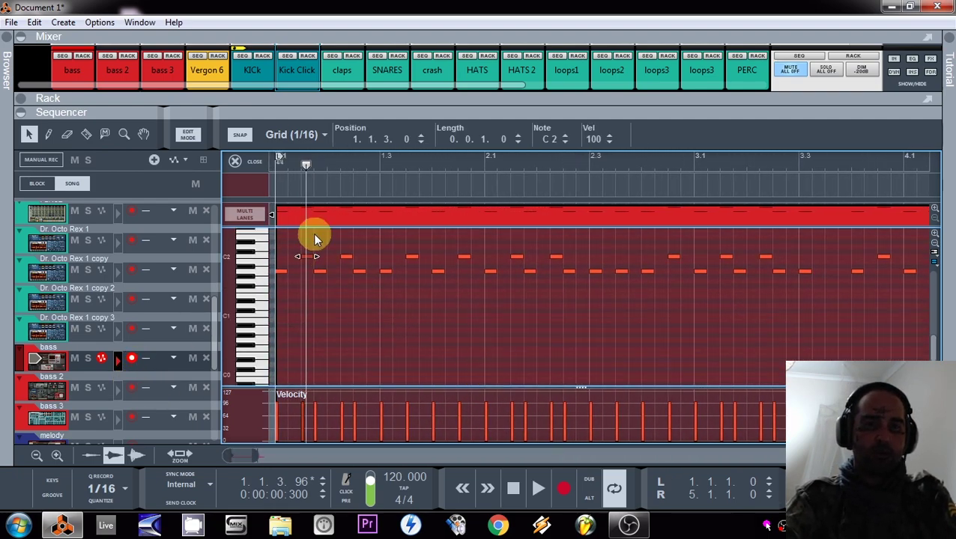
Step: Play the loop from the start and delete the last C2 notes at the end of bar 4
drag(316, 166, 292, 165)
scroll(363, 313, up, 2)
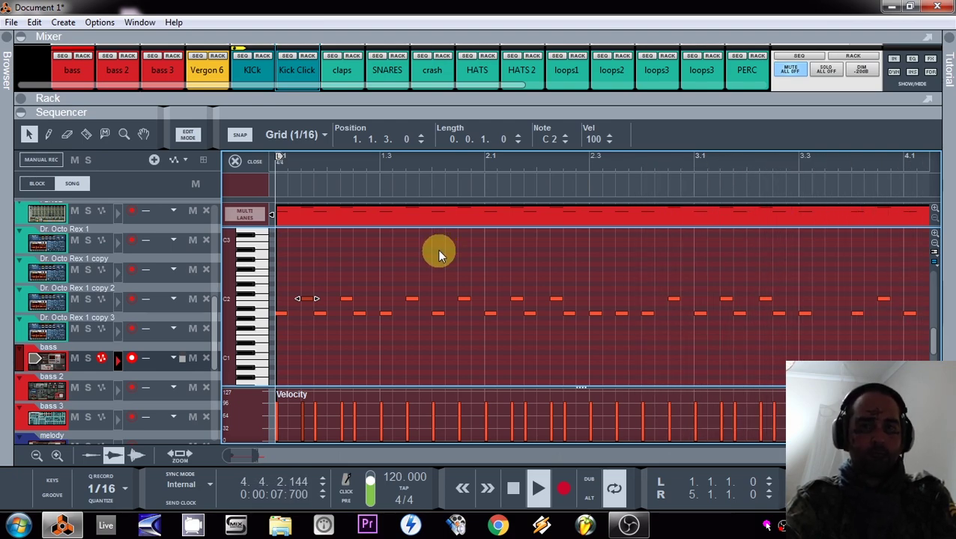
drag(745, 251, 945, 249)
drag(838, 283, 811, 305)
key(Delete)
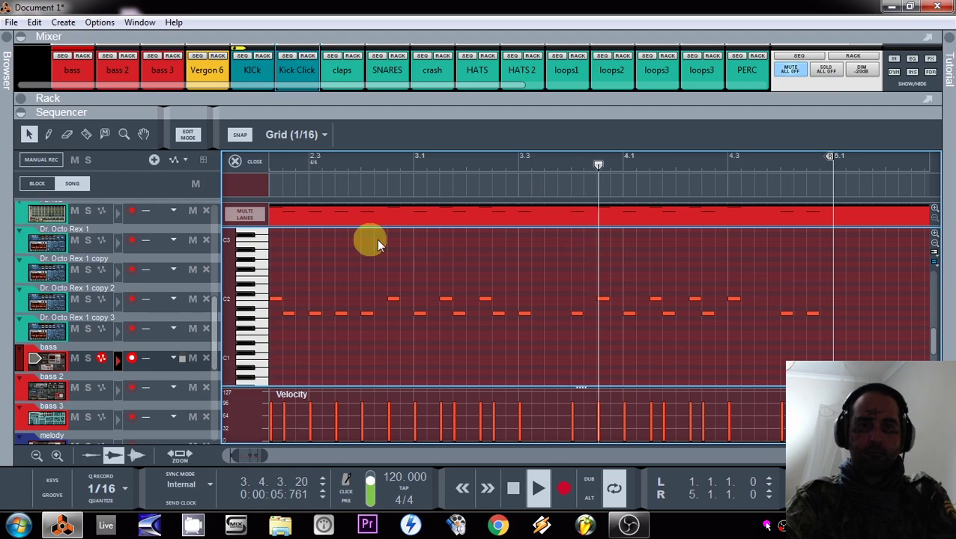
Step: Show the bass Europa in the rack, lower its amp sustain and set the amp decay to 170 ms
key(F6)
scroll(464, 163, down, 2)
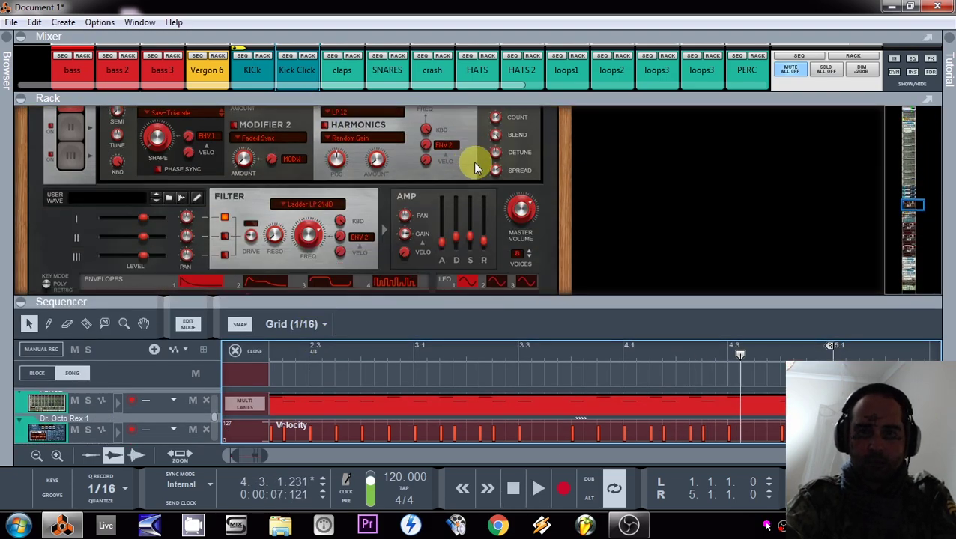
scroll(495, 167, down, 1)
drag(472, 202, 465, 220)
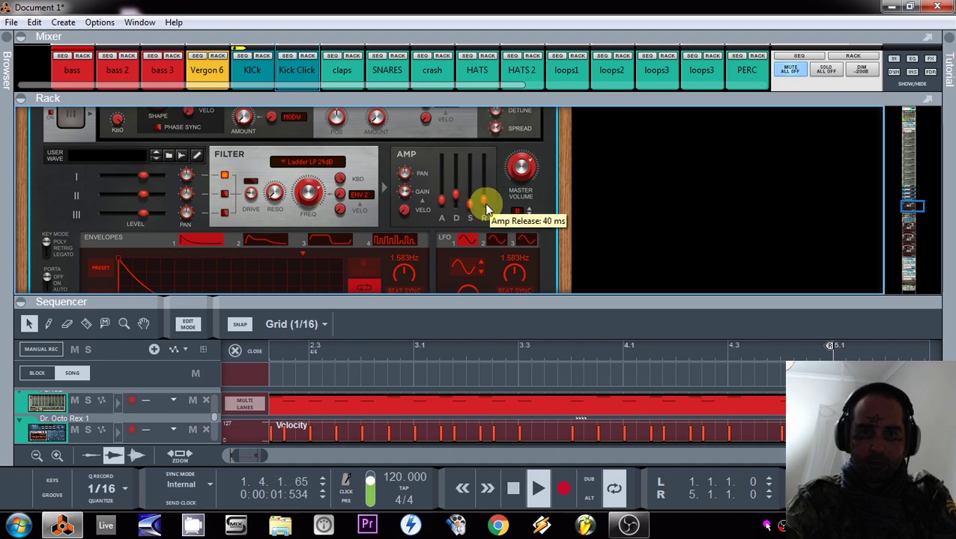
mouse_move(455, 196)
mouse_down()
mouse_move(453, 175)
mouse_move(458, 202)
mouse_move(444, 208)
mouse_move(455, 198)
mouse_up()
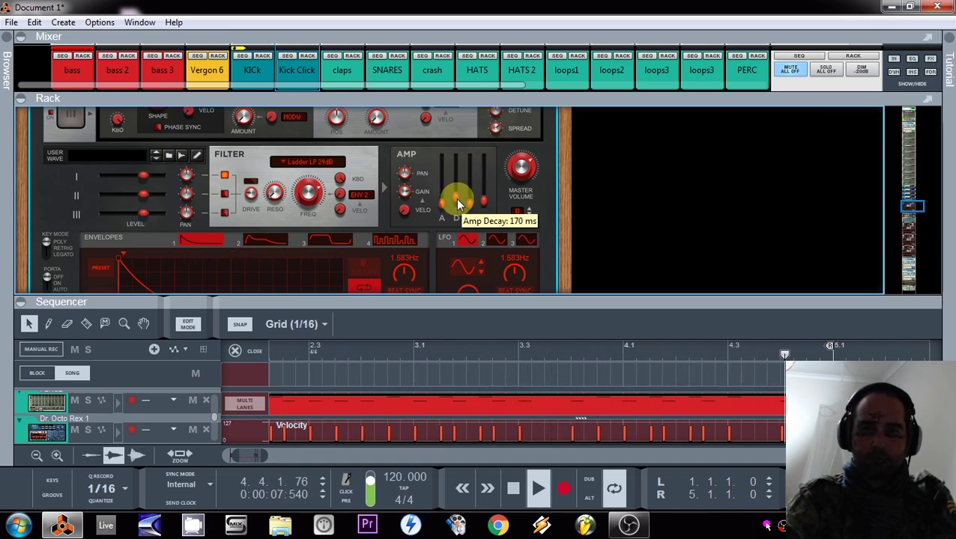
Step: Turn on engine 2 of the bass Europa and set its wave to Saw-Triangle
scroll(171, 174, up, 3)
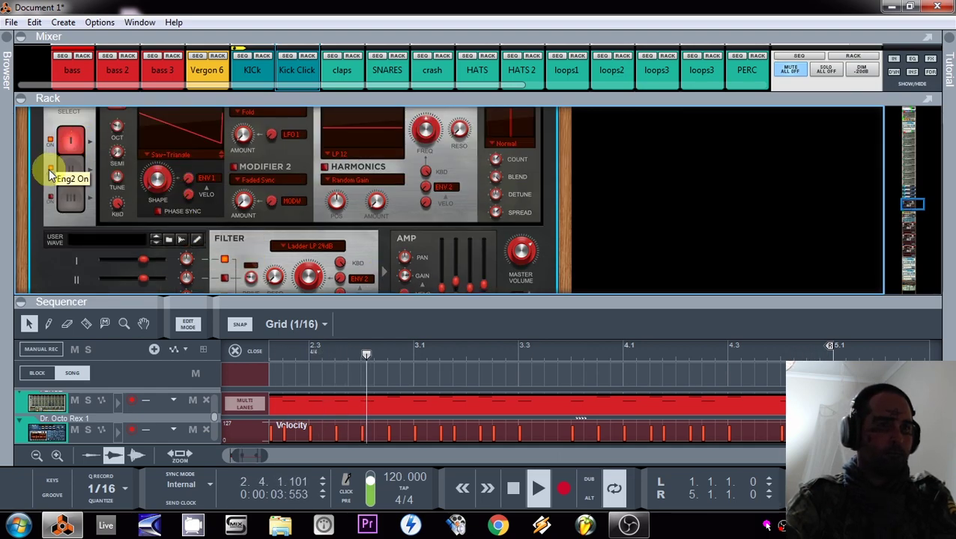
scroll(128, 158, up, 3)
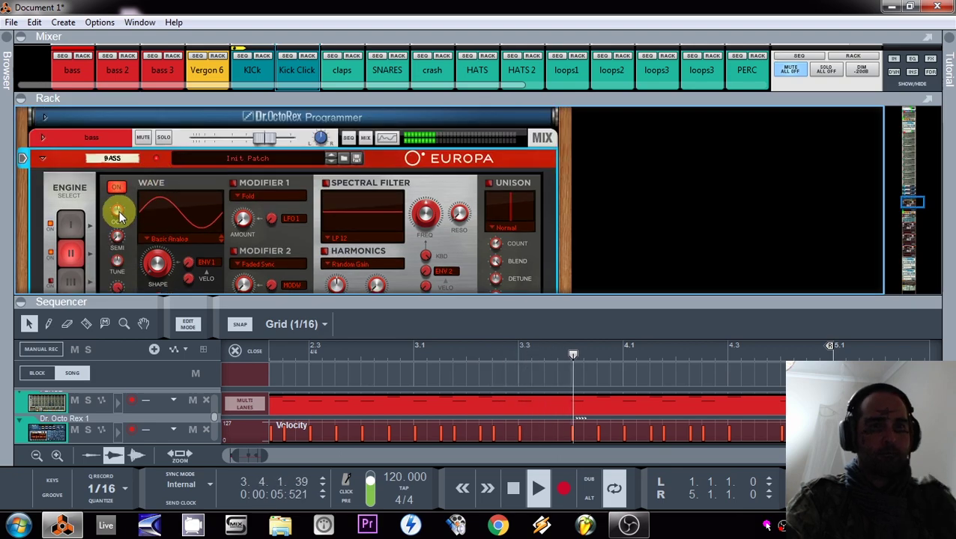
scroll(150, 198, down, 2)
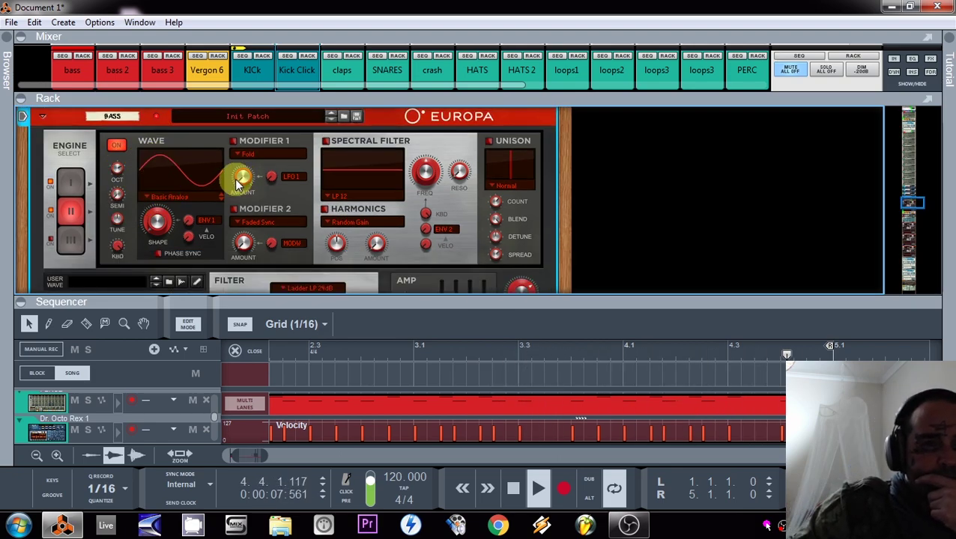
scroll(222, 198, down, 2)
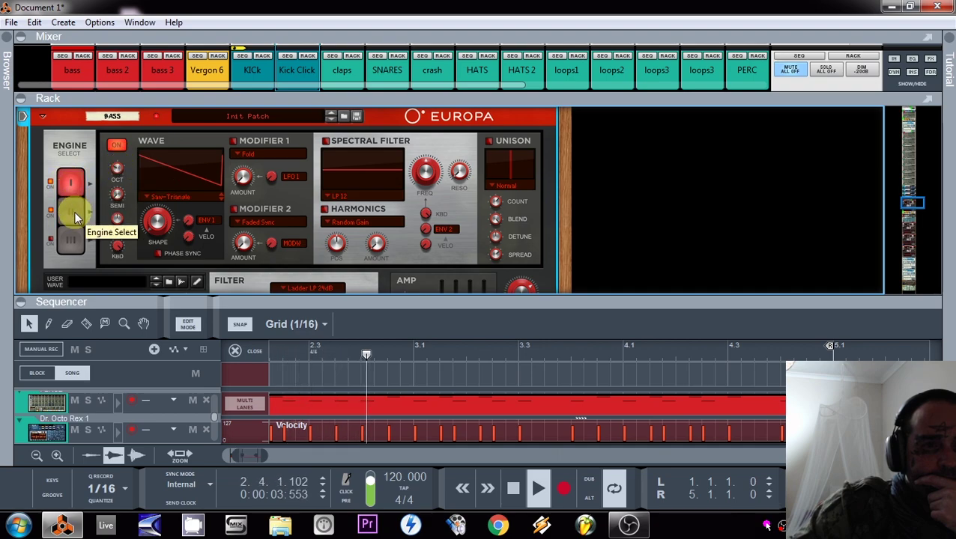
Step: Route Europa's engine 2 into the filter alongside engine 1
scroll(149, 181, down, 7)
scroll(349, 172, up, 6)
scroll(300, 180, down, 4)
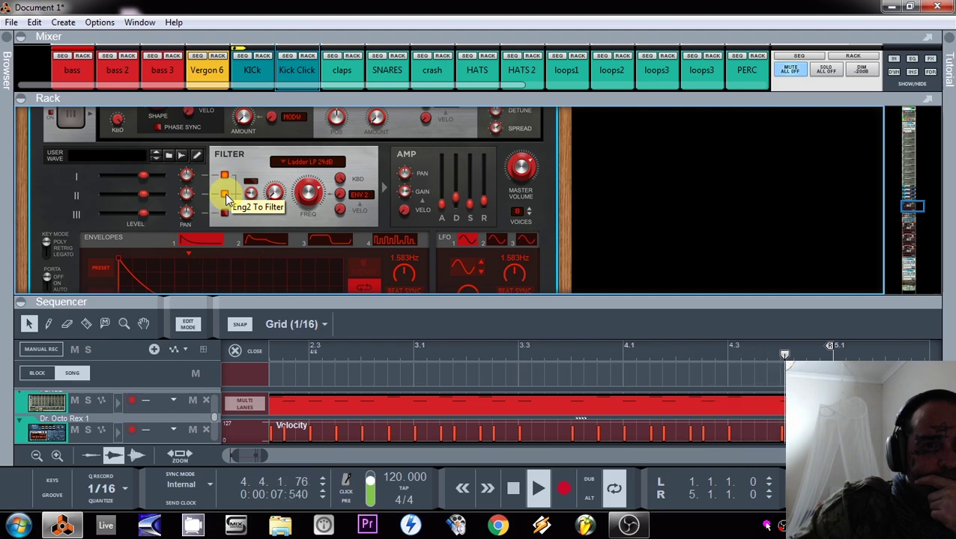
scroll(225, 194, up, 2)
scroll(225, 194, up, 4)
scroll(224, 193, down, 3)
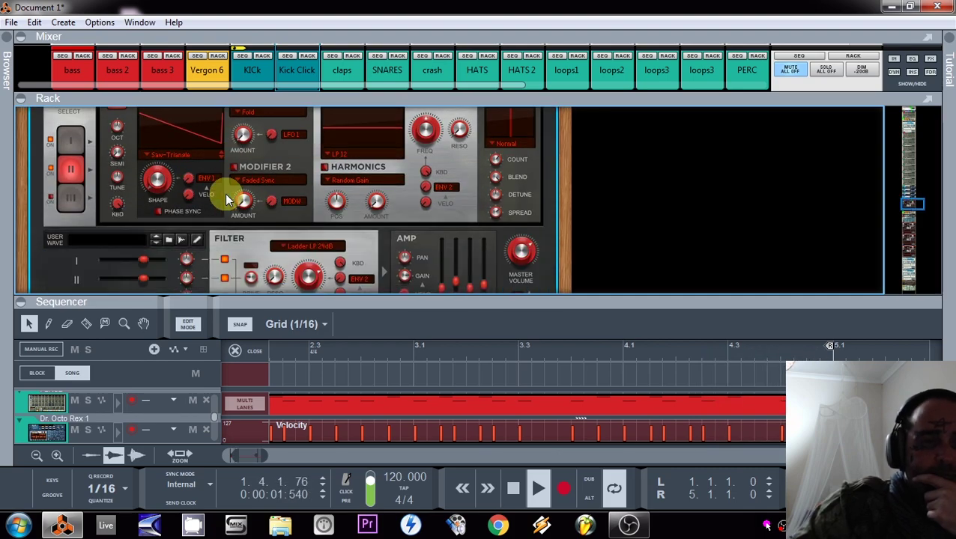
Step: Turn on Modifier 1 and Unison for Europa's engine 2 and lower the unison count
drag(158, 181, 169, 181)
drag(167, 141, 171, 272)
scroll(241, 160, up, 2)
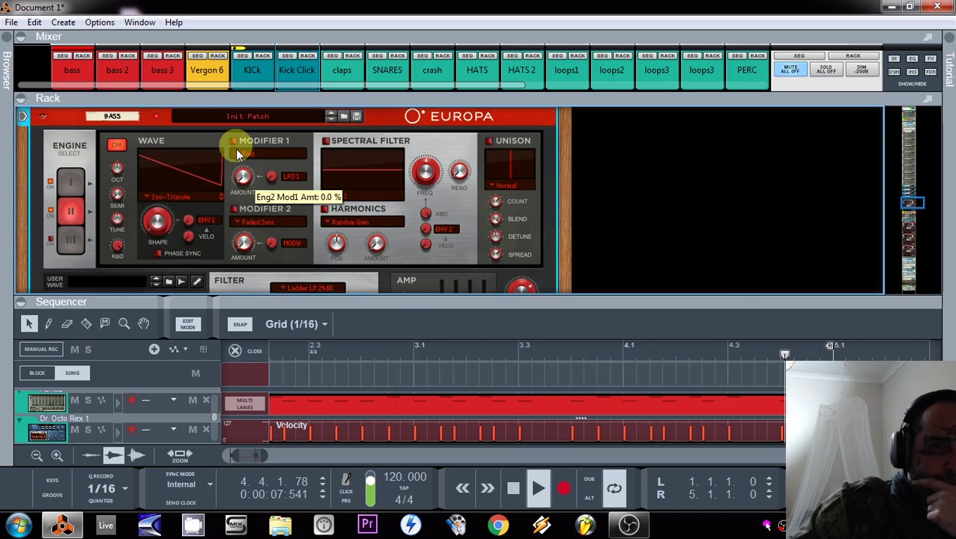
click(489, 141)
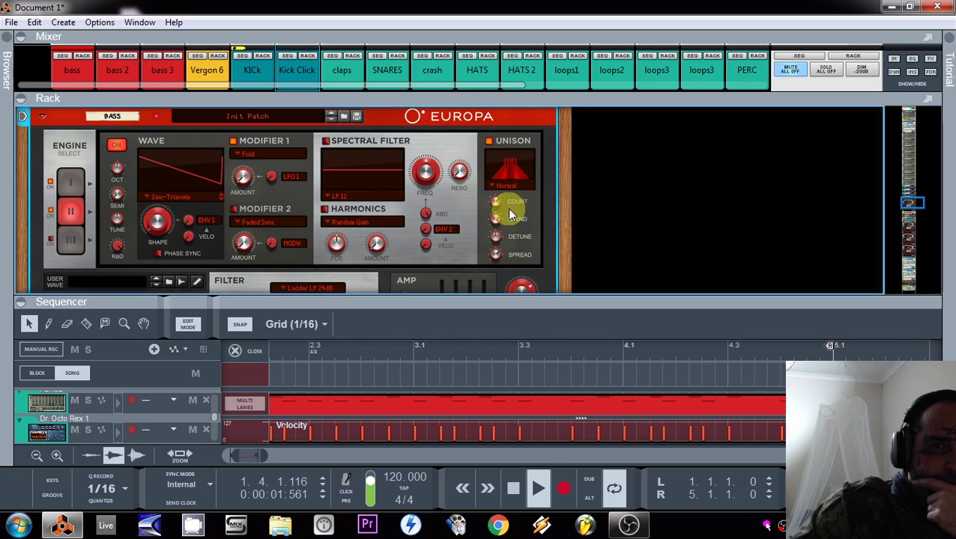
drag(497, 205, 500, 235)
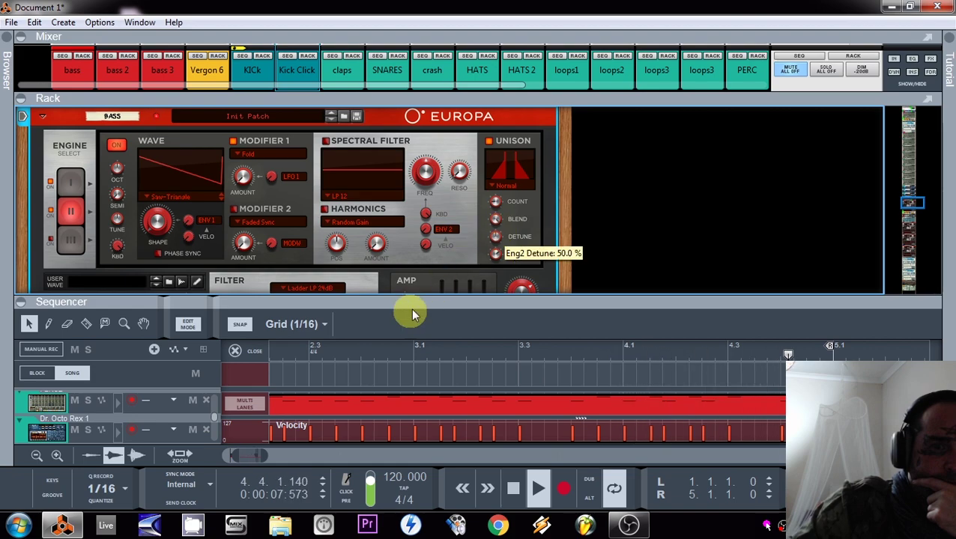
Step: Examine Europa's built-in distortion and the Scream 4 below it, return to the note editor and stop playback
drag(421, 303, 432, 390)
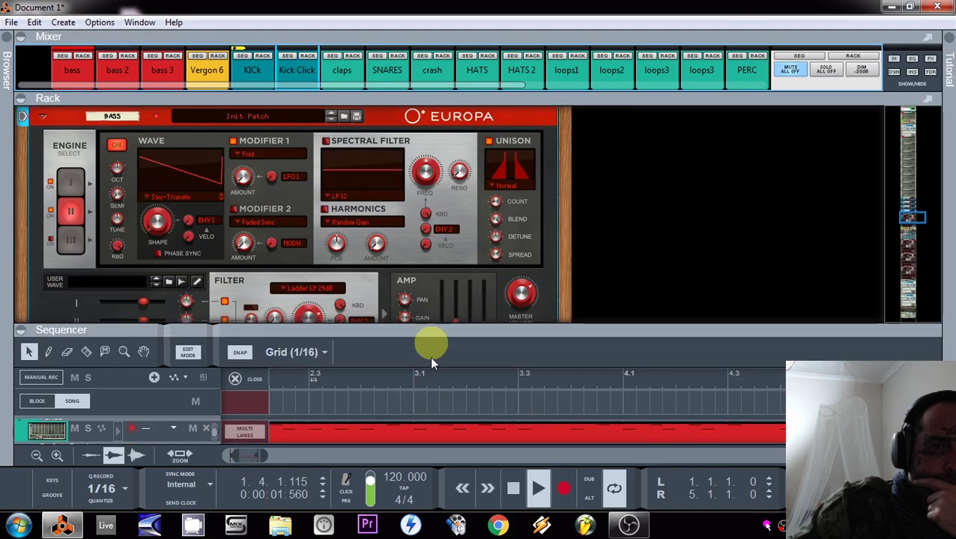
scroll(427, 216, down, 8)
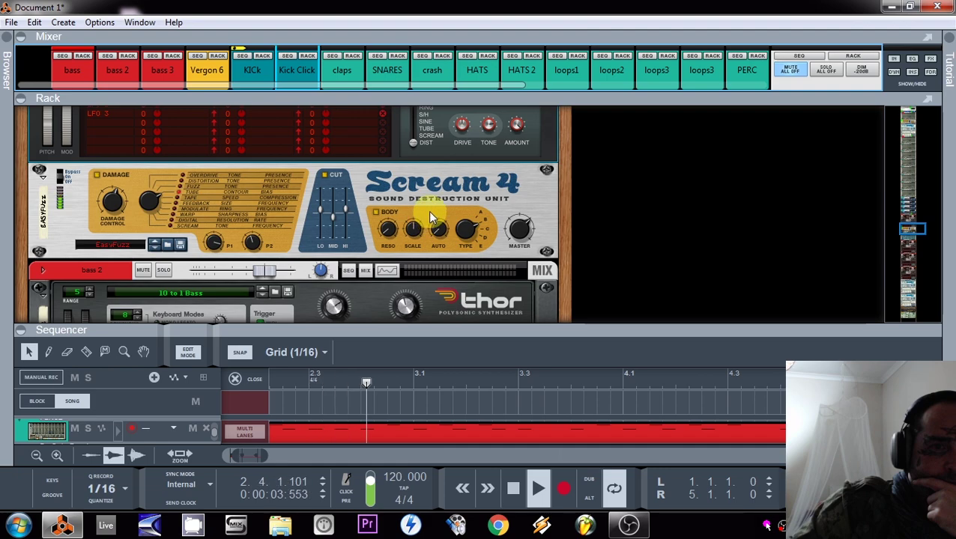
scroll(428, 206, up, 2)
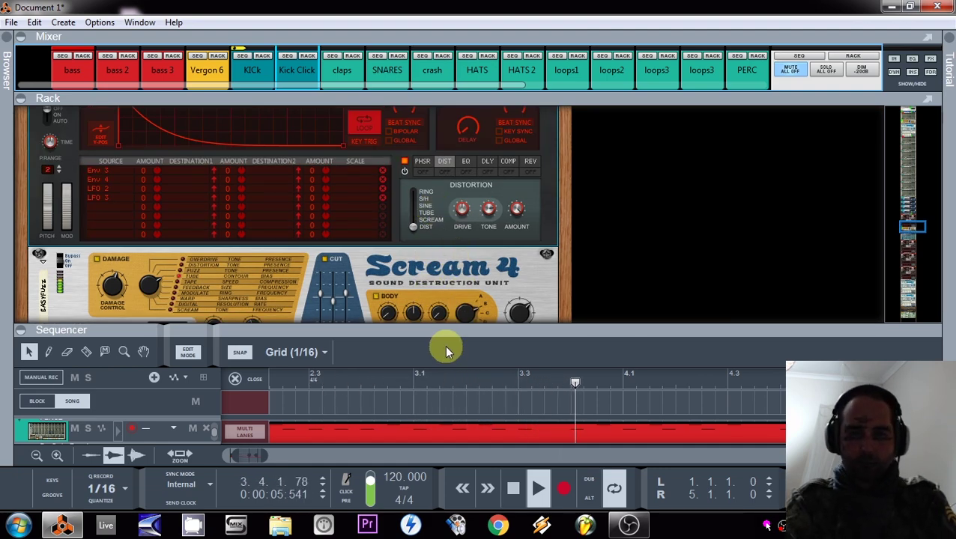
drag(450, 336, 469, 128)
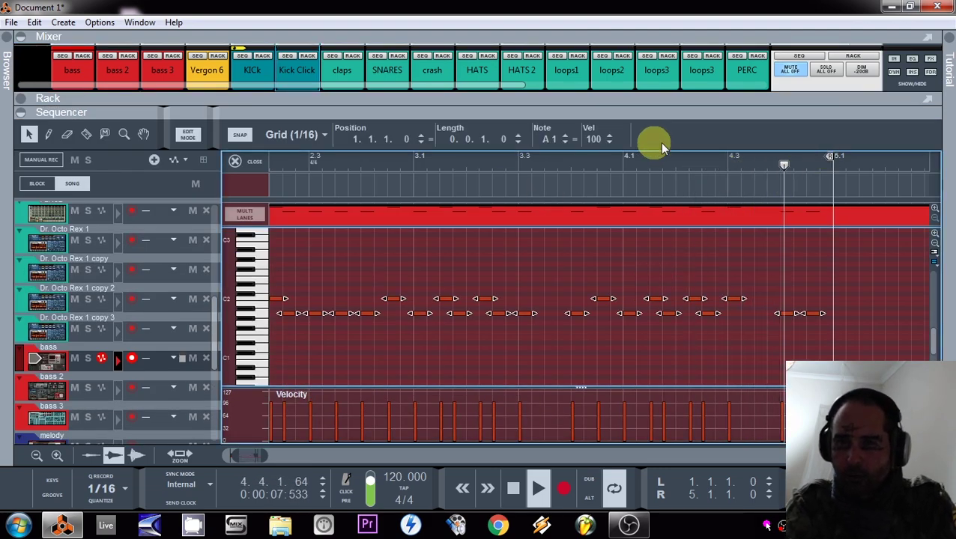
key(space)
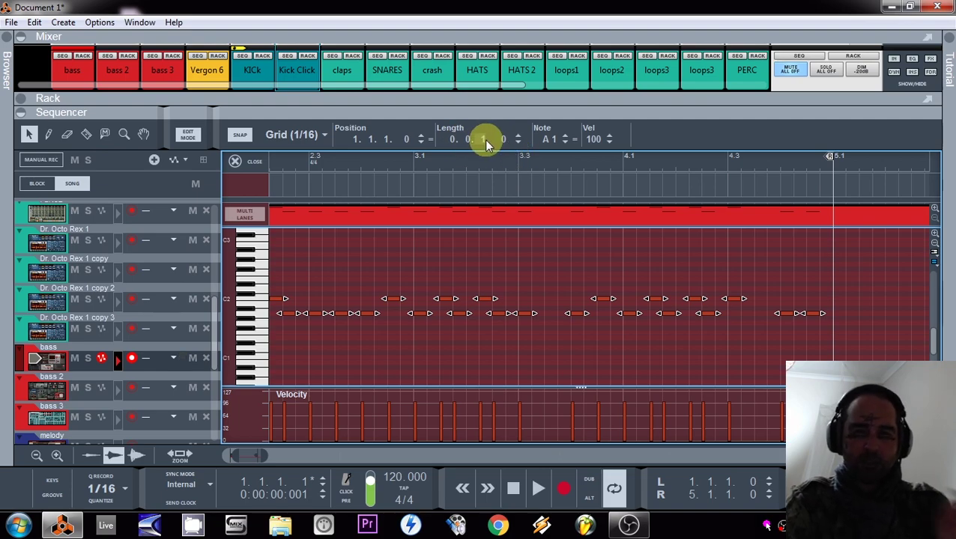
Step: Try shortening all selected bass notes by a whole sixteenth and undo the change
double_click(488, 139)
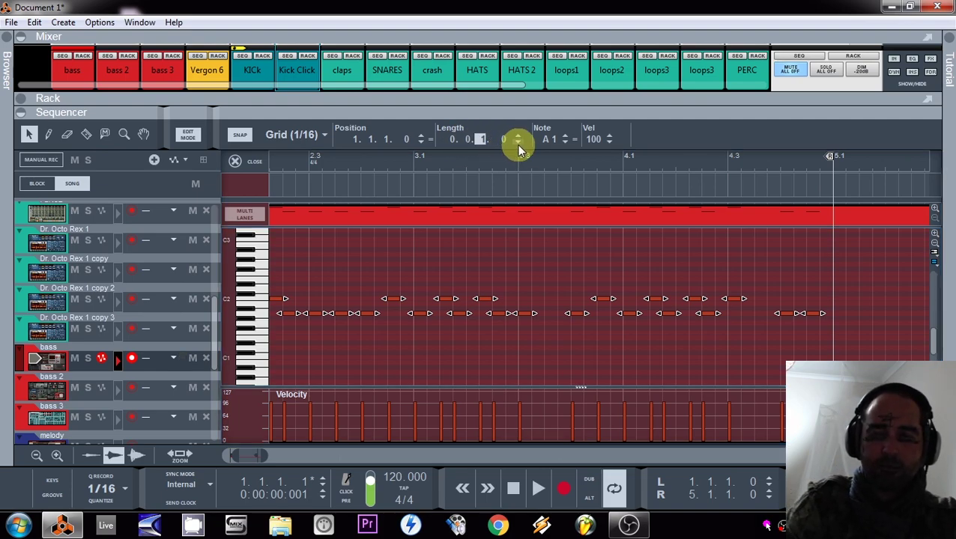
click(518, 143)
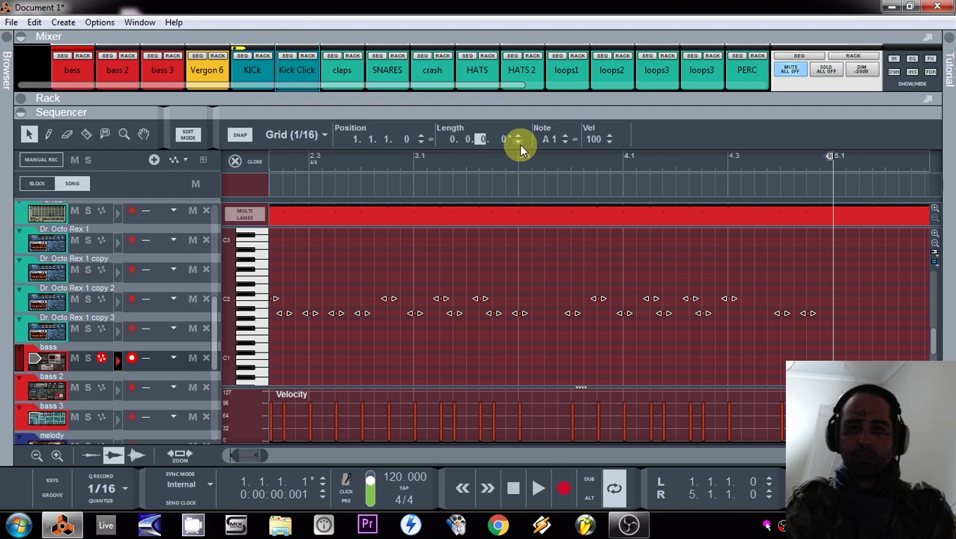
key(ctrl+z)
Step: Set the length of all bass notes to 0.0.0.229 and play the loop
click(503, 141)
click(518, 143)
click(519, 143)
scroll(517, 144, down, 9)
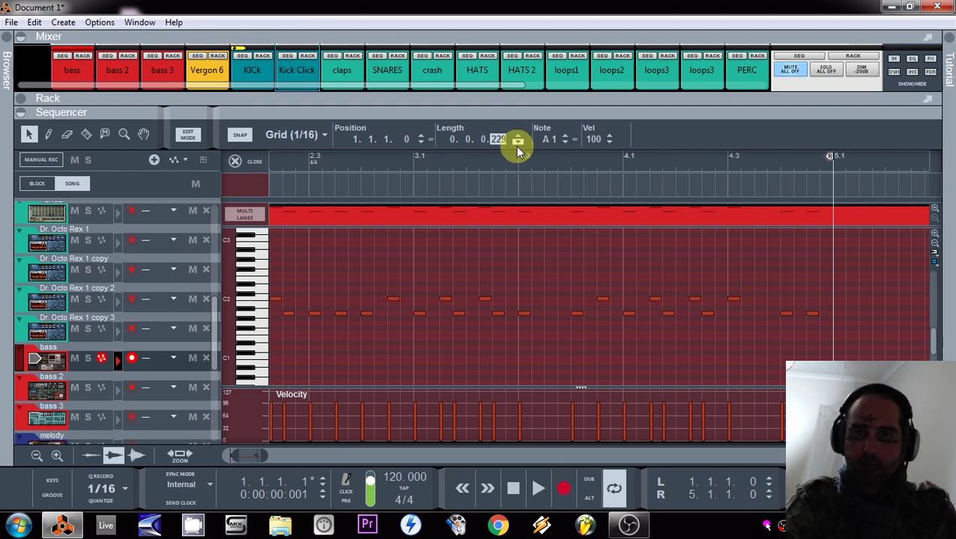
click(536, 487)
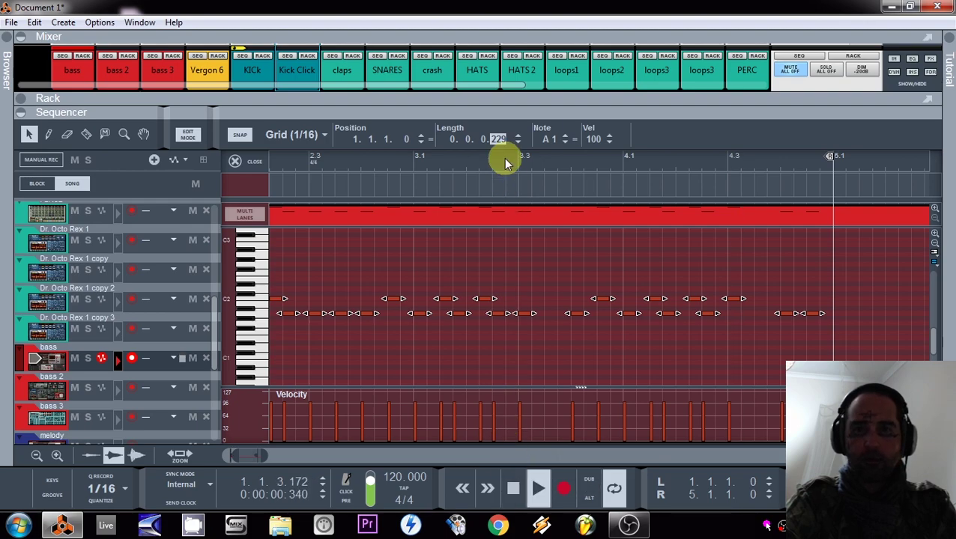
click(438, 272)
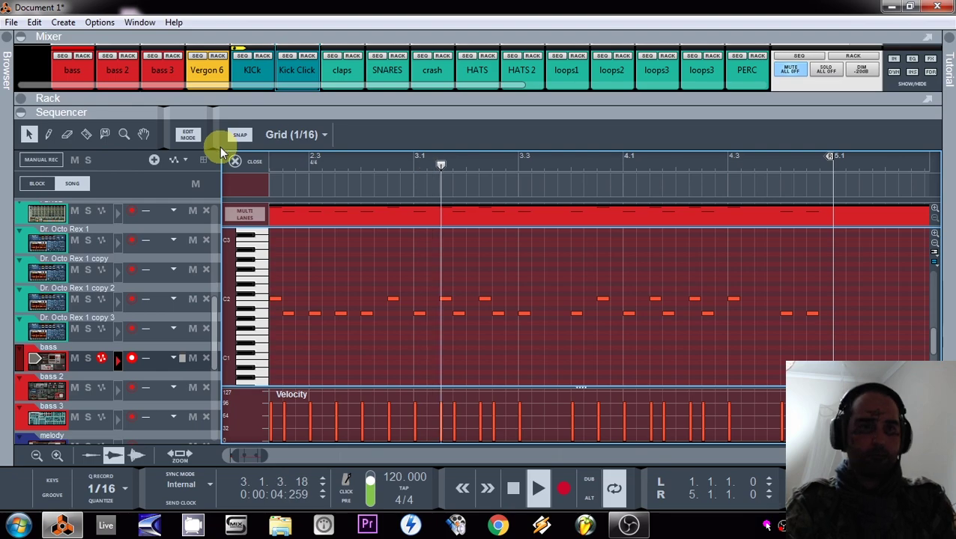
Step: Leave note editing and show the bass clip enlarged in the arrangement, with the Selection tool active
click(191, 140)
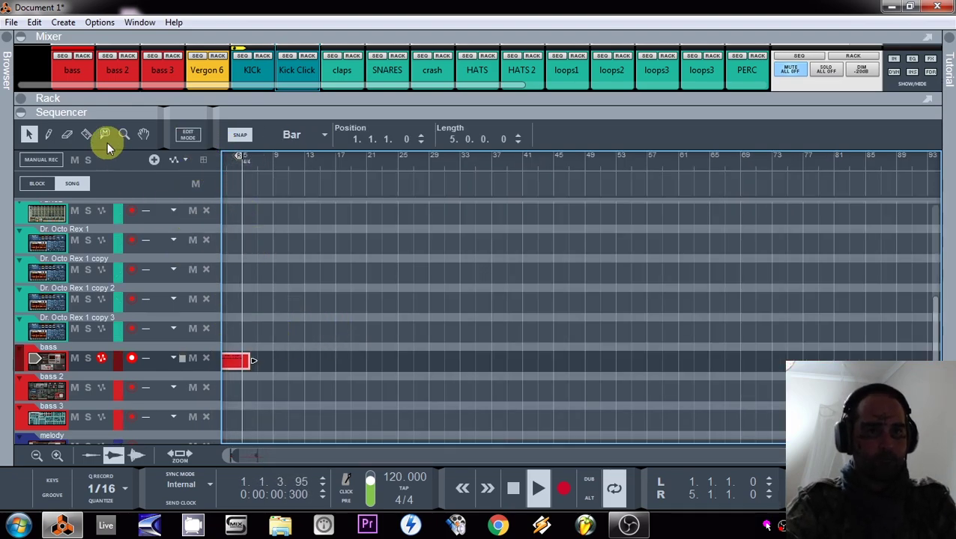
click(235, 360)
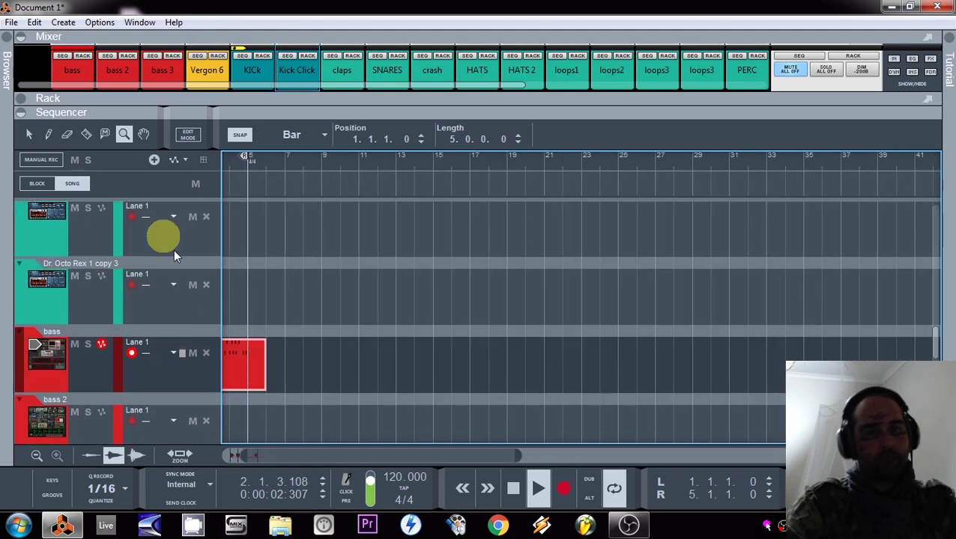
click(29, 135)
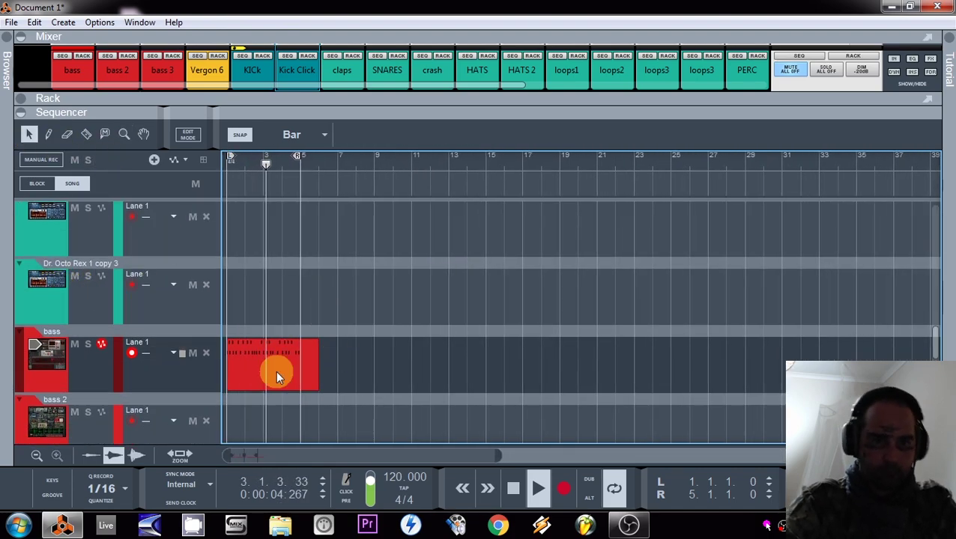
Step: Copy the four-bar bass clip to bar 5 on the same track and open the first clip for note editing
mouse_move(321, 365)
mouse_down()
mouse_move(300, 364)
mouse_move(337, 370)
mouse_up()
double_click(230, 365)
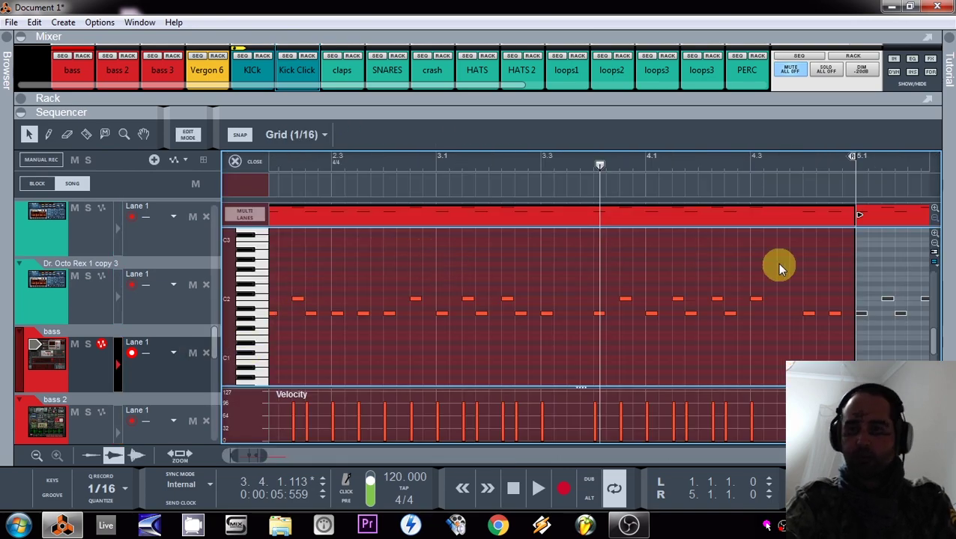
Step: Copy all C2 notes in the first bass clip up to E2 at the same positions
drag(775, 290, 166, 298)
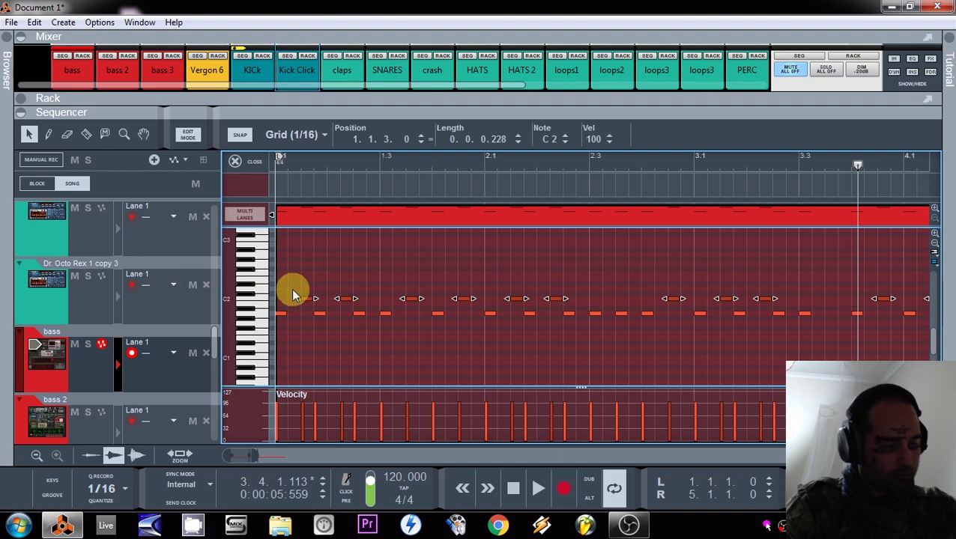
drag(306, 303, 306, 282)
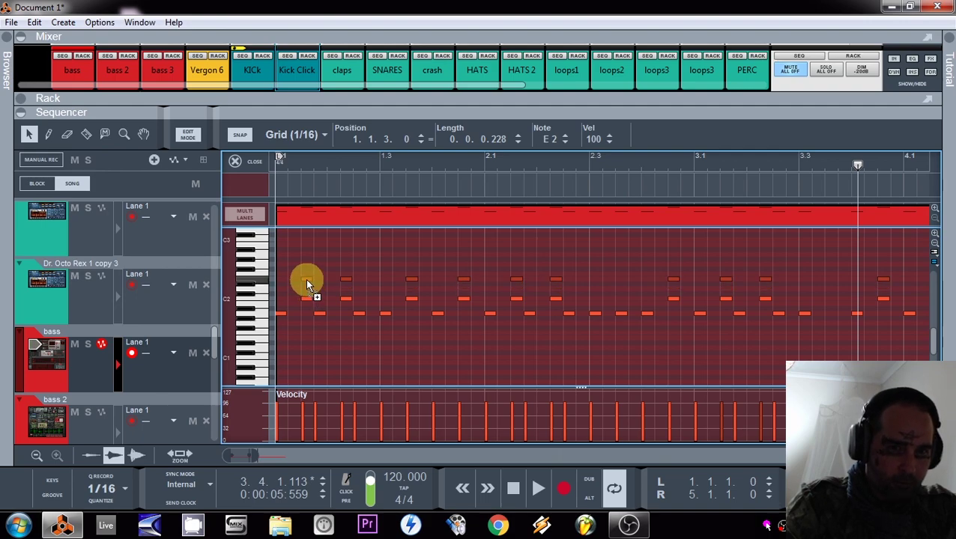
drag(306, 279, 307, 279)
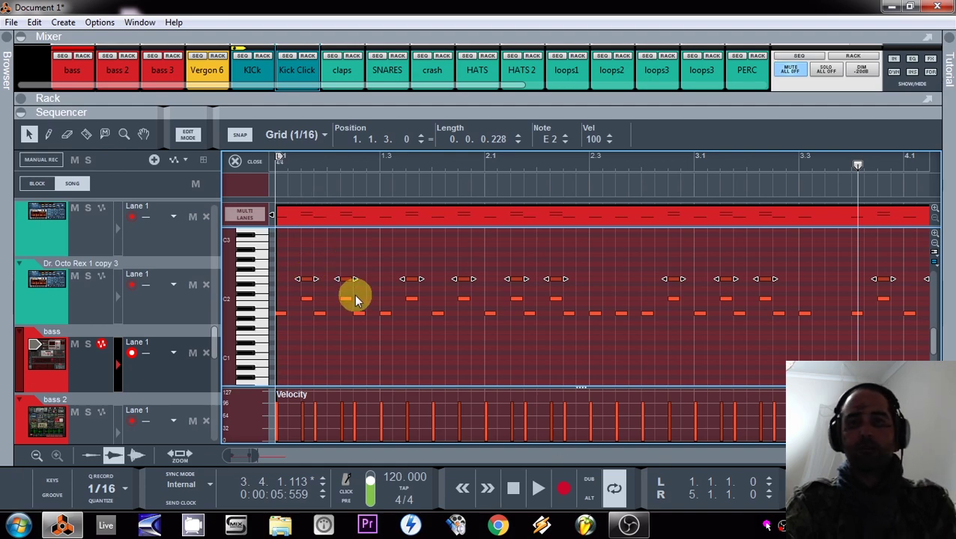
Step: Delete one note from every stacked C2/E2 pair across the four bars, roughly alternating which pitch remains
click(318, 291)
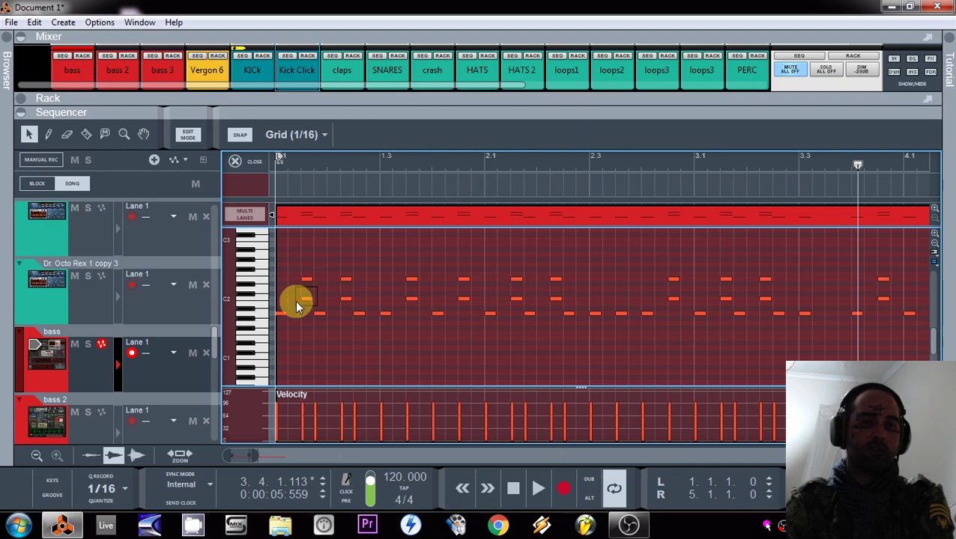
click(303, 300)
click(327, 276)
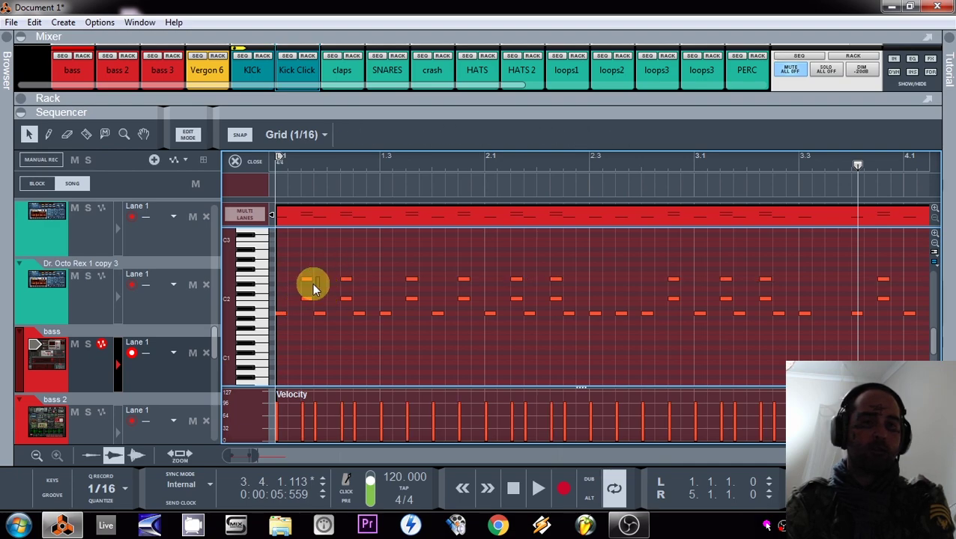
drag(301, 286, 301, 288)
key(Delete)
drag(352, 285, 337, 298)
key(Delete)
drag(424, 266, 409, 283)
key(Delete)
drag(474, 291, 464, 301)
key(Delete)
click(518, 284)
key(Delete)
click(561, 299)
key(Delete)
drag(696, 278, 668, 285)
key(Delete)
drag(735, 288, 715, 299)
key(Delete)
key(Delete)
drag(774, 269, 717, 265)
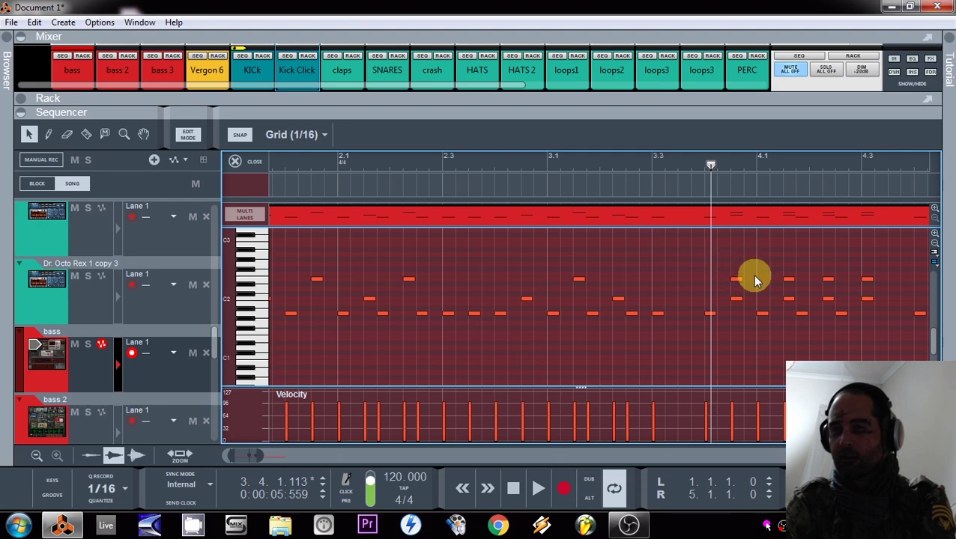
drag(730, 290, 829, 303)
click(880, 300)
scroll(882, 300, right, 2)
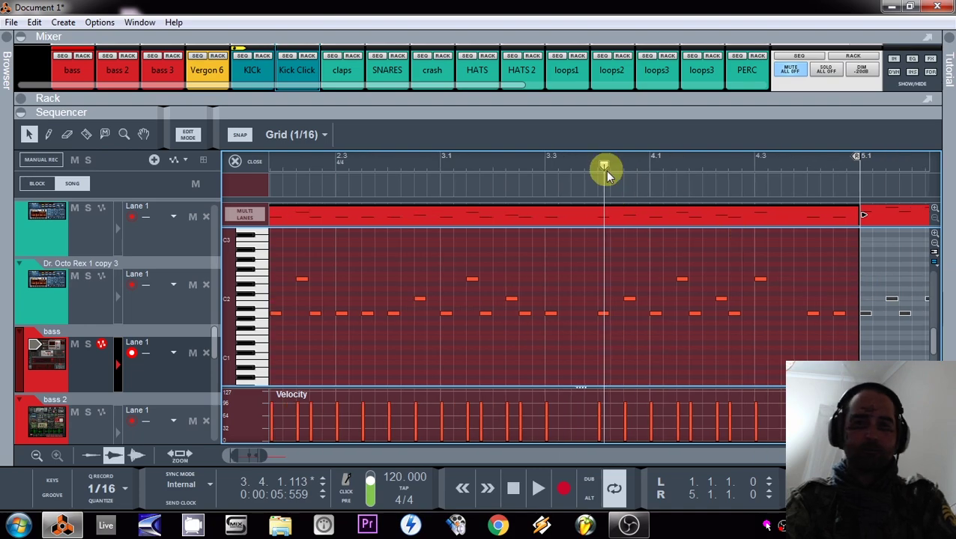
Step: Play the revised A1, C2 and E2 bassline from the start of the loop
key(Home)
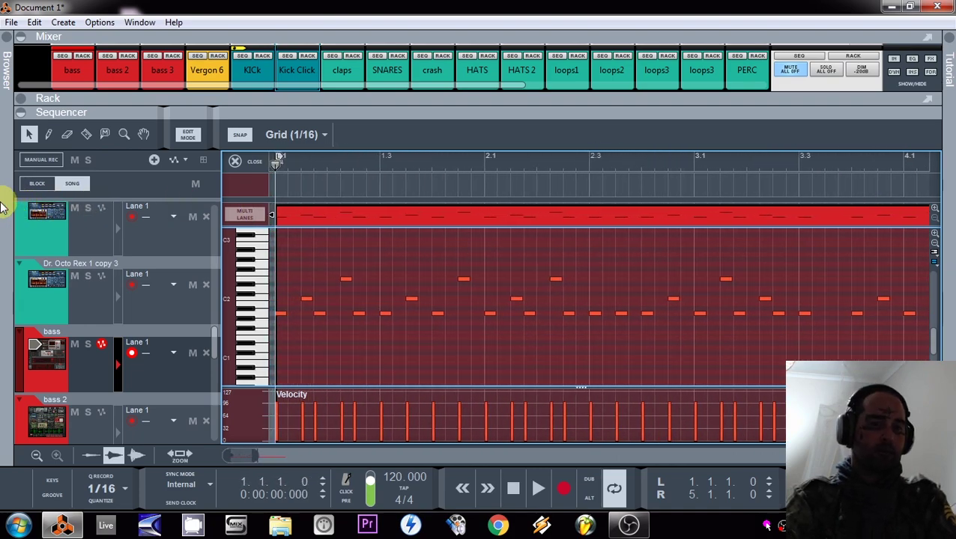
key(space)
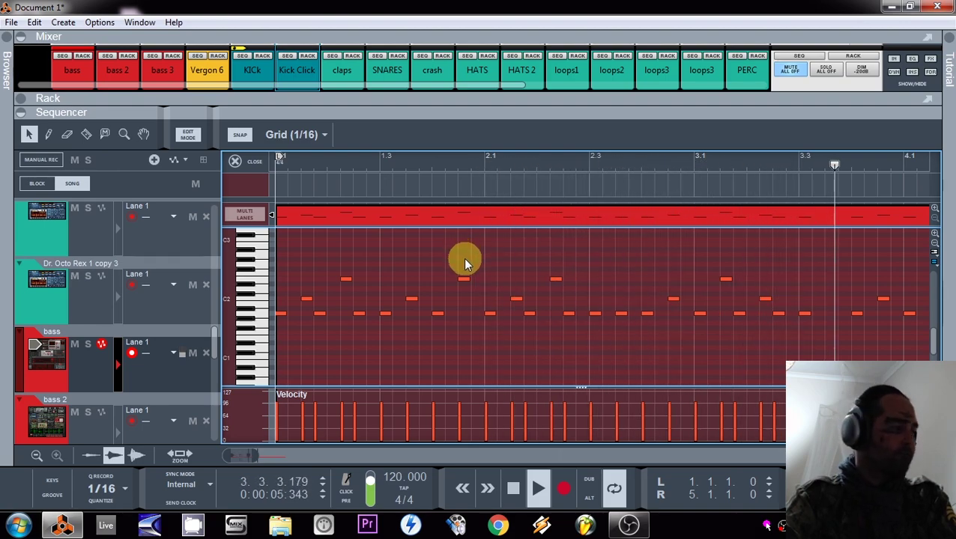
key(space)
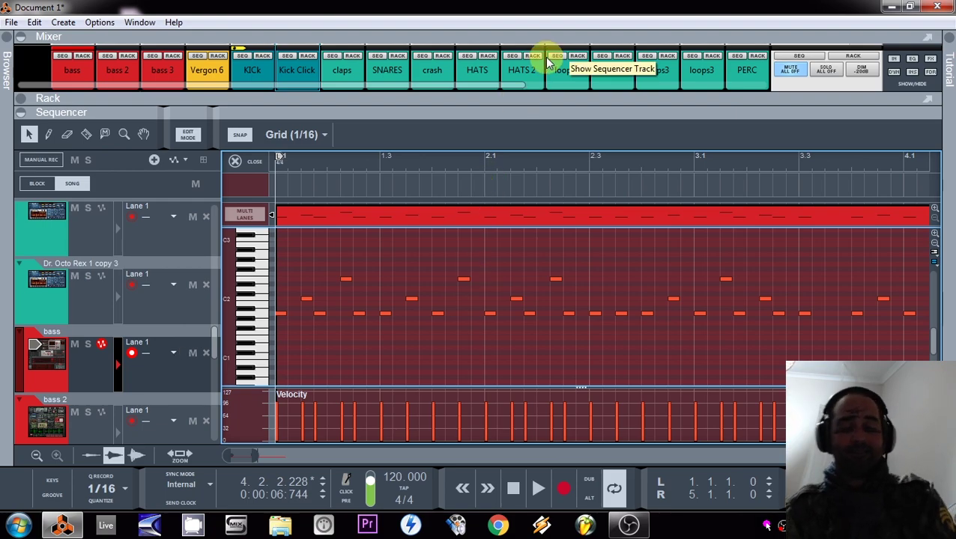
key(space)
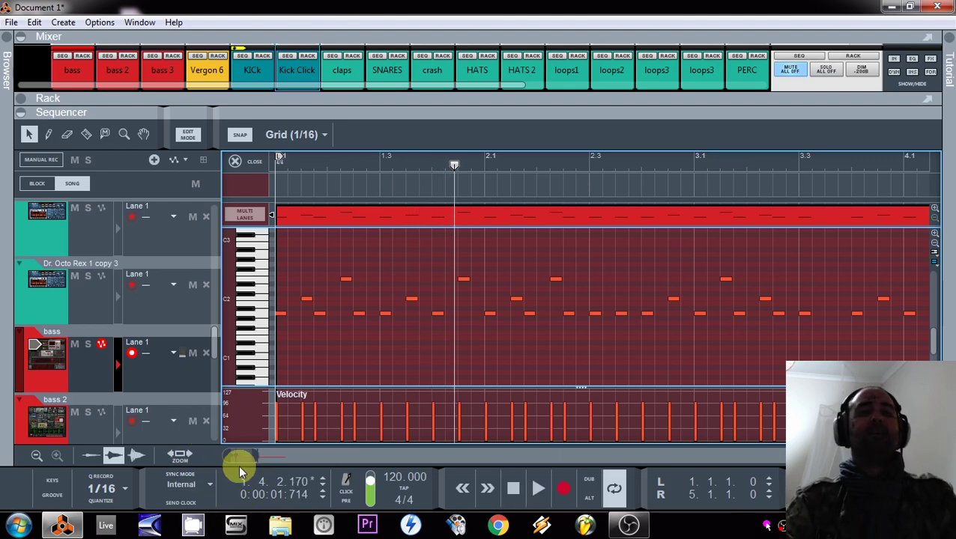
Step: Save the song under the file name "ebm shit"
key(ctrl+s)
text(uk drill)
key(Return)
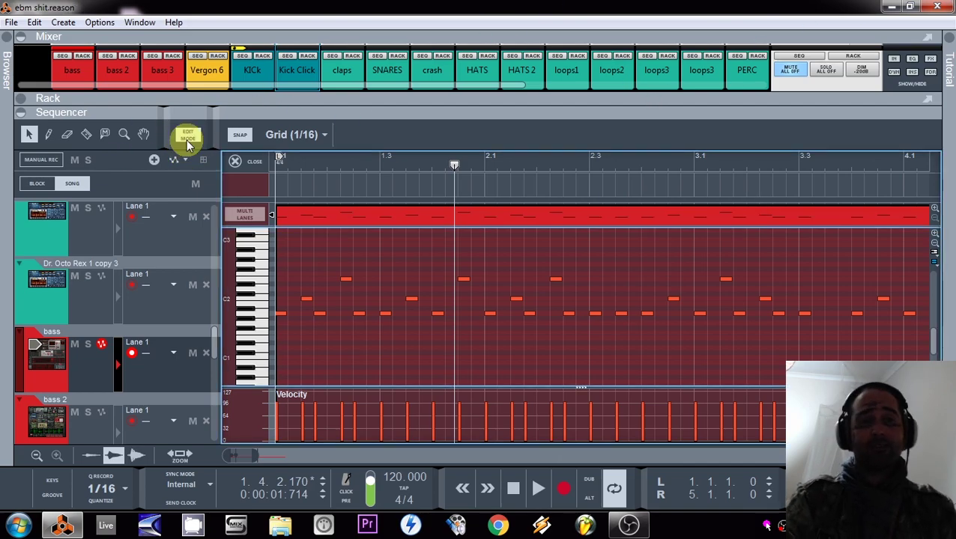
Step: Leave note editing and copy the revised four-bar bass clip onto the bass 2 track at bar 1
click(187, 135)
click(360, 372)
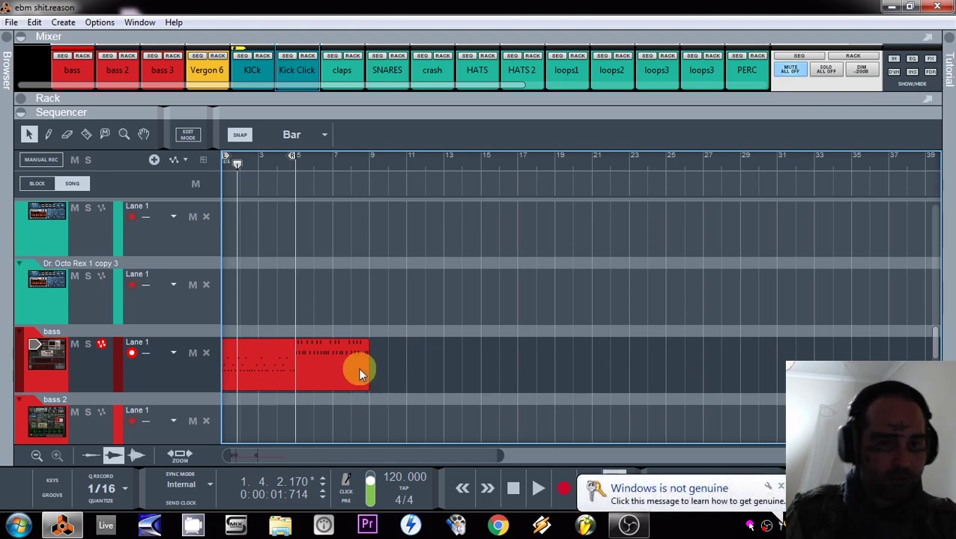
right_click(76, 370)
click(543, 316)
scroll(105, 312, down, 3)
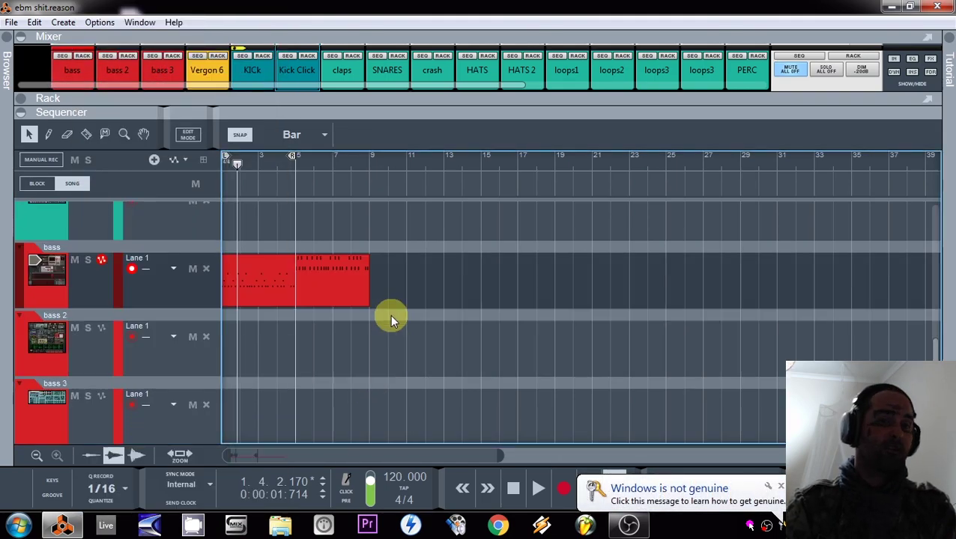
right_click(81, 286)
click(44, 295)
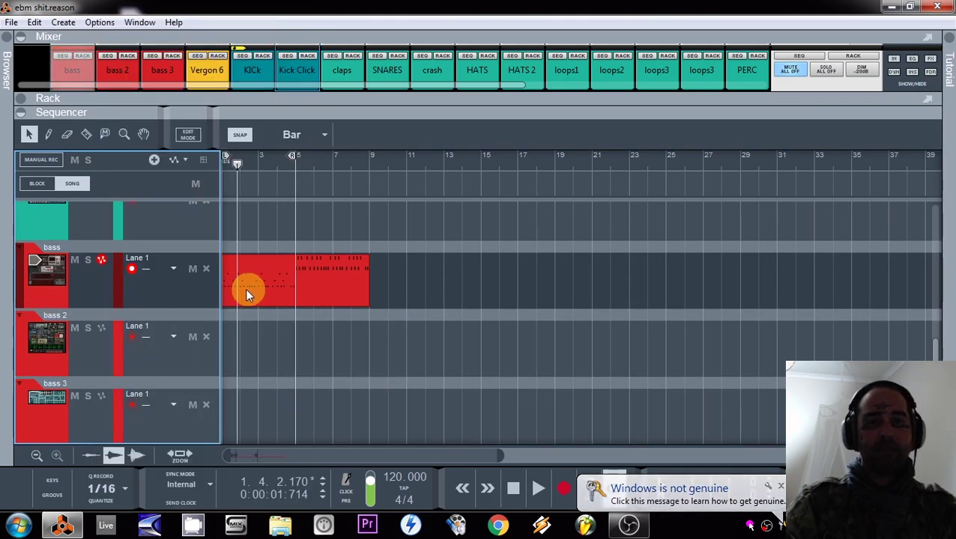
click(87, 262)
click(273, 271)
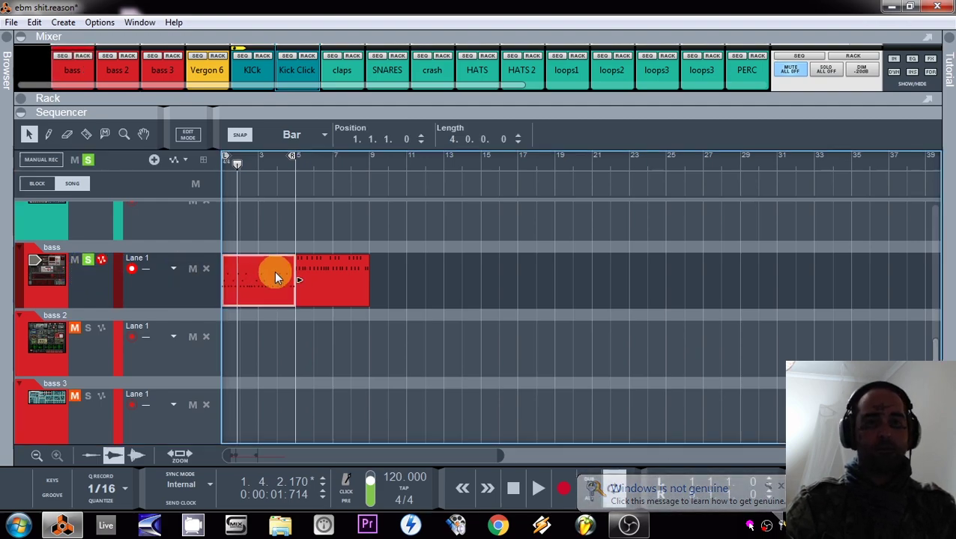
drag(260, 281, 259, 348)
Step: Solo the bass 2 track in place of bass and start playback
click(87, 260)
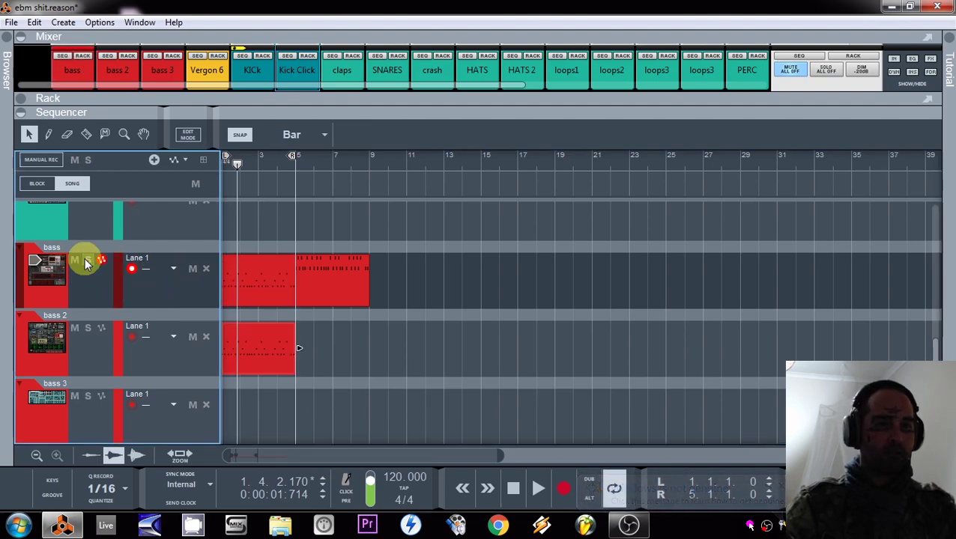
click(87, 329)
key(space)
click(111, 356)
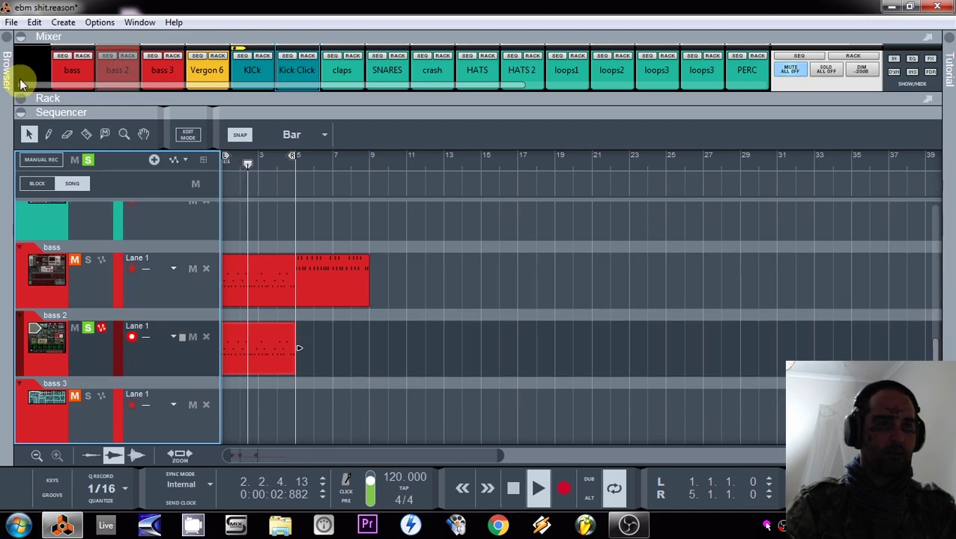
Step: Enlarge the rack, show the programmer of the bass 2 Thor and reset the synth to its Init Patch
drag(75, 116, 76, 332)
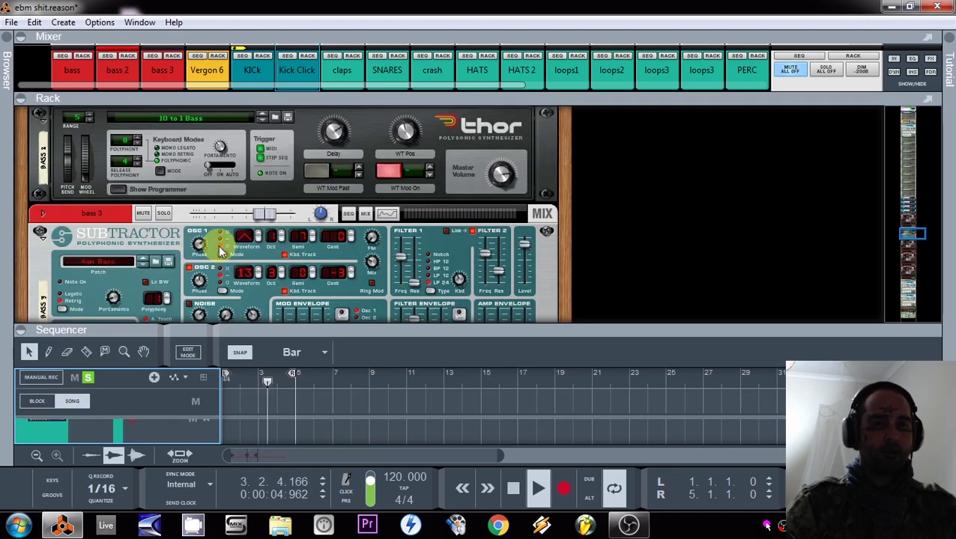
click(113, 190)
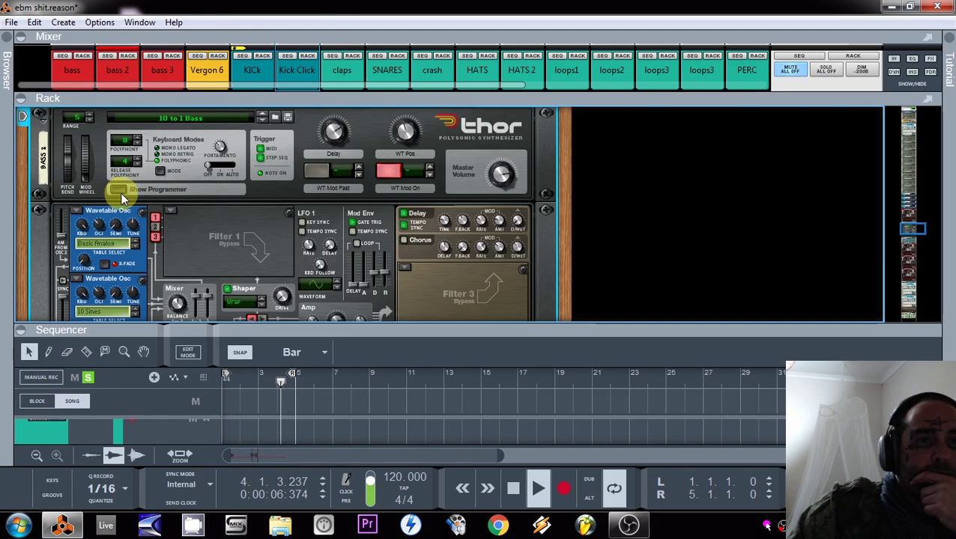
right_click(273, 234)
click(284, 348)
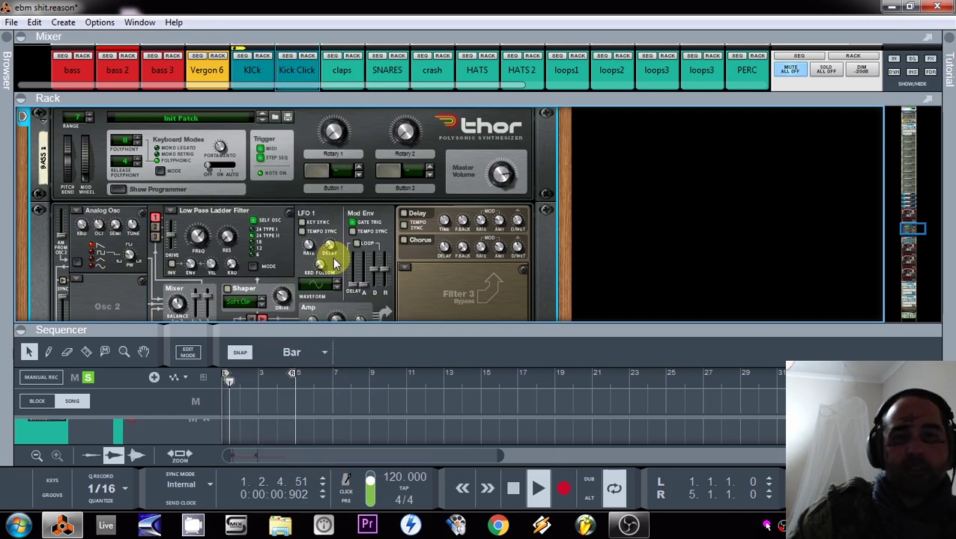
Step: Load a Multi Oscillator in Thor's first oscillator slot, then enable the Chorus and adjust its dry/wet mix
click(76, 210)
click(119, 287)
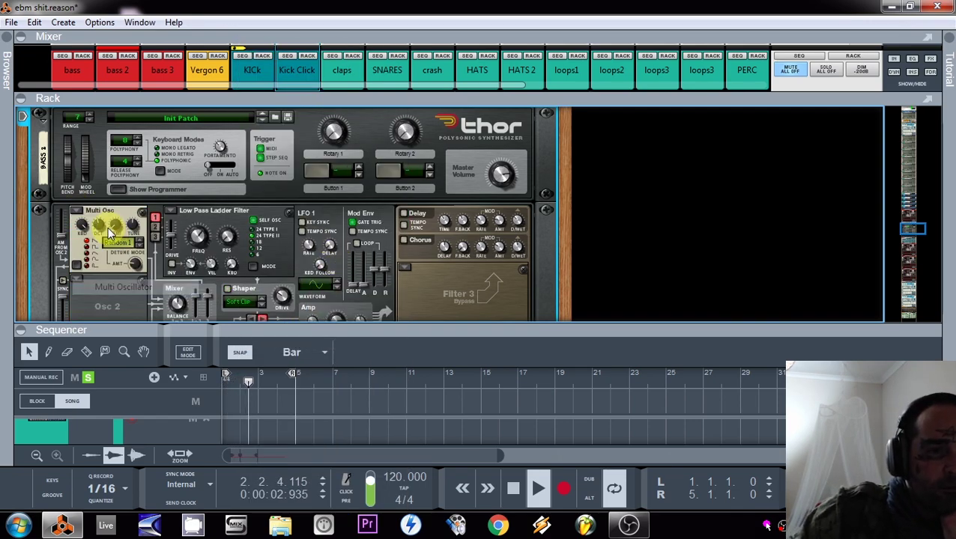
scroll(109, 227, down, 1)
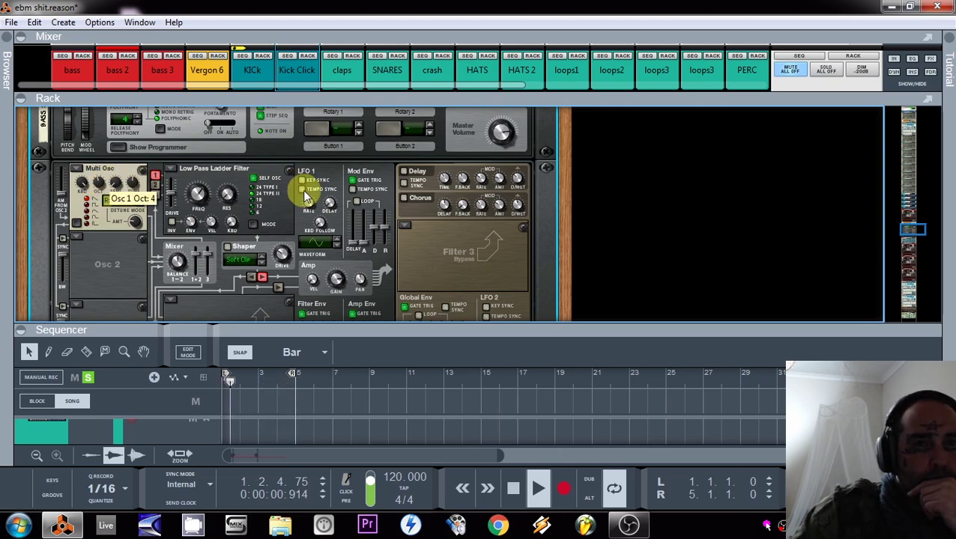
click(404, 198)
drag(519, 209, 520, 217)
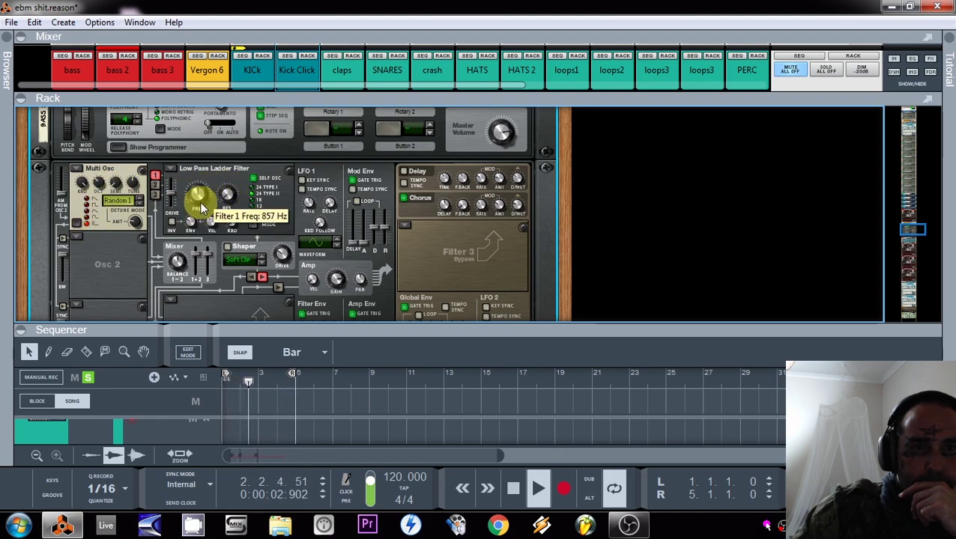
scroll(468, 206, down, 3)
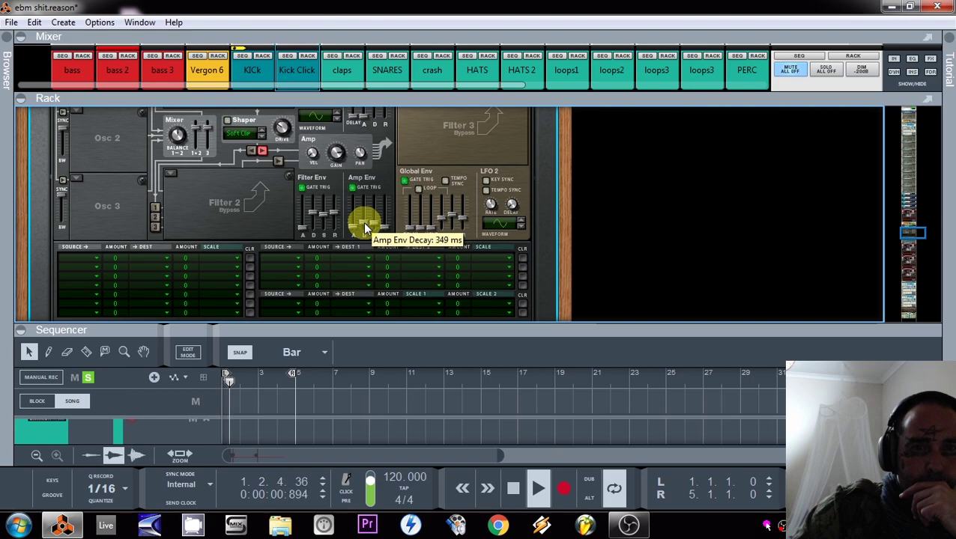
scroll(366, 228, up, 3)
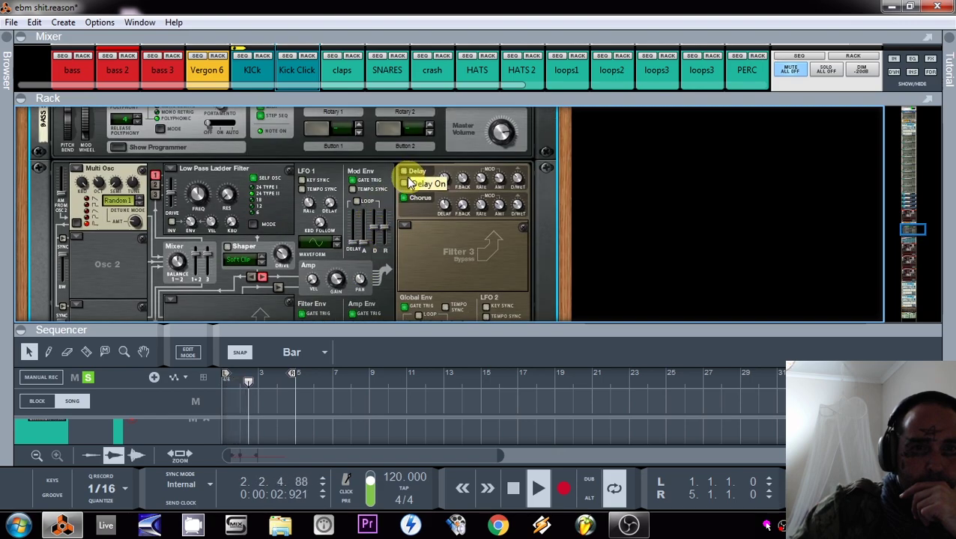
Step: Adjust the low pass ladder filter's resonance and set Thor's Shaper to Unipulse after auditioning other modes
drag(227, 196, 239, 171)
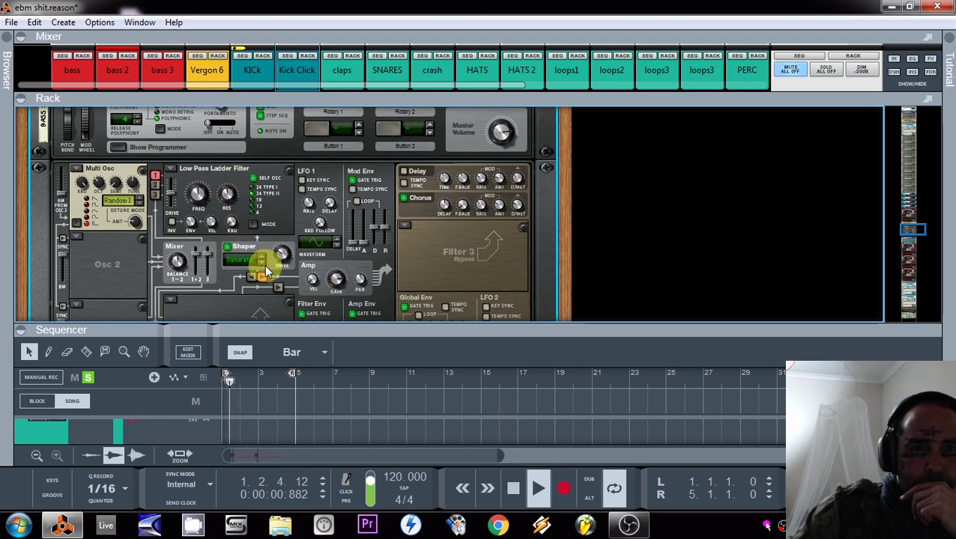
click(263, 257)
click(263, 264)
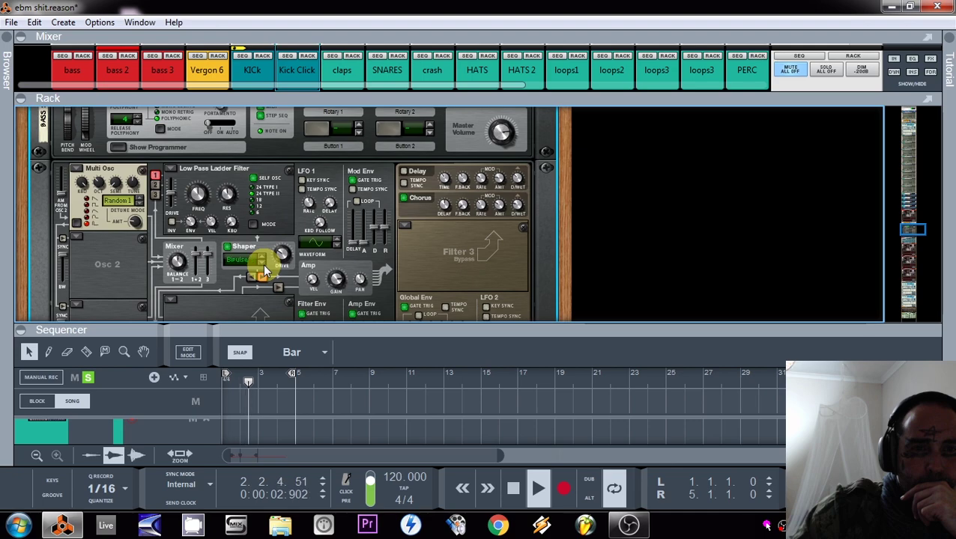
click(261, 257)
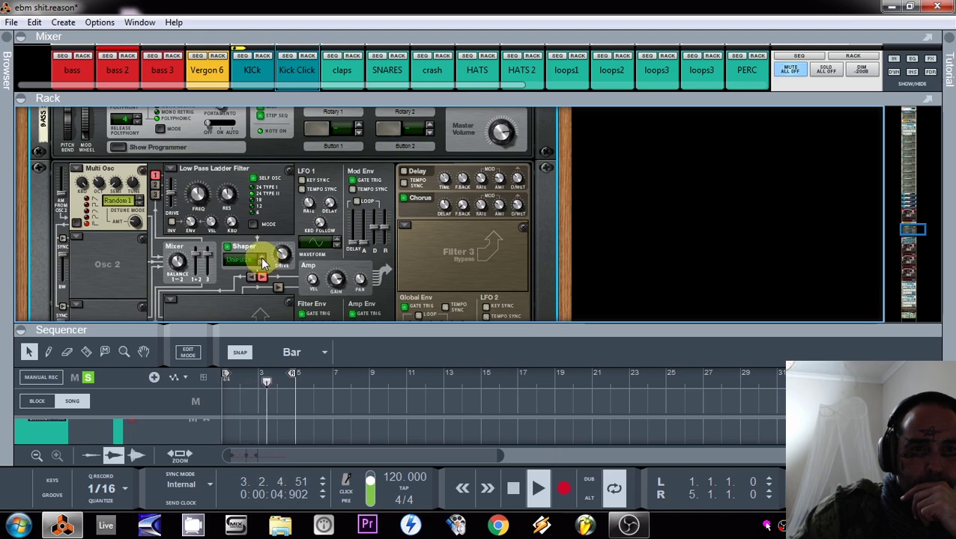
Step: Add a Scream 4 Distortion effect to the bass 2 Thor
scroll(254, 255, down, 5)
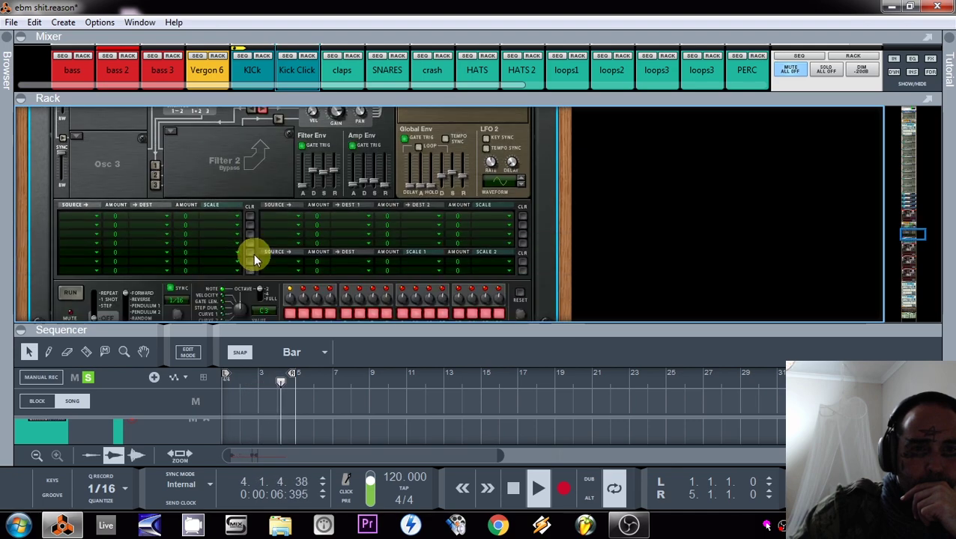
right_click(44, 206)
mouse_move(117, 202)
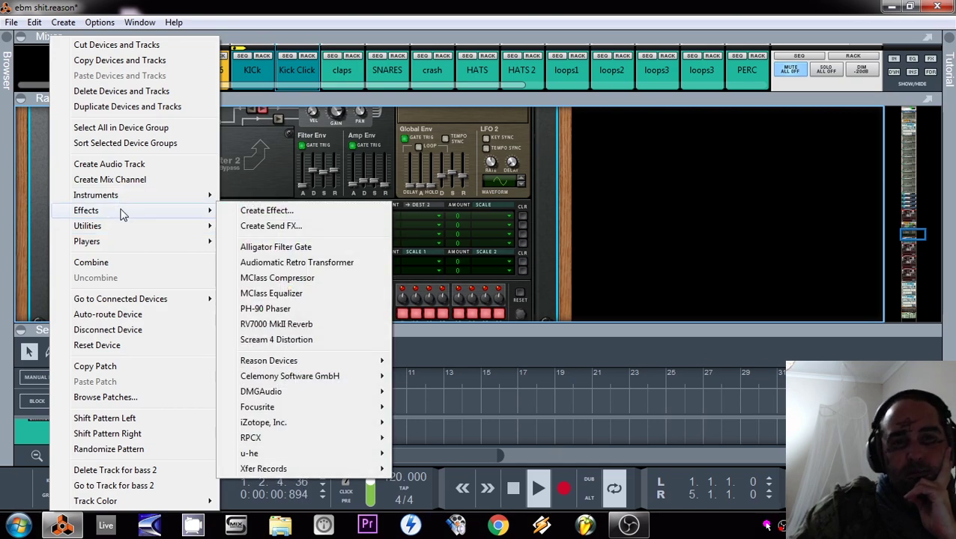
click(281, 339)
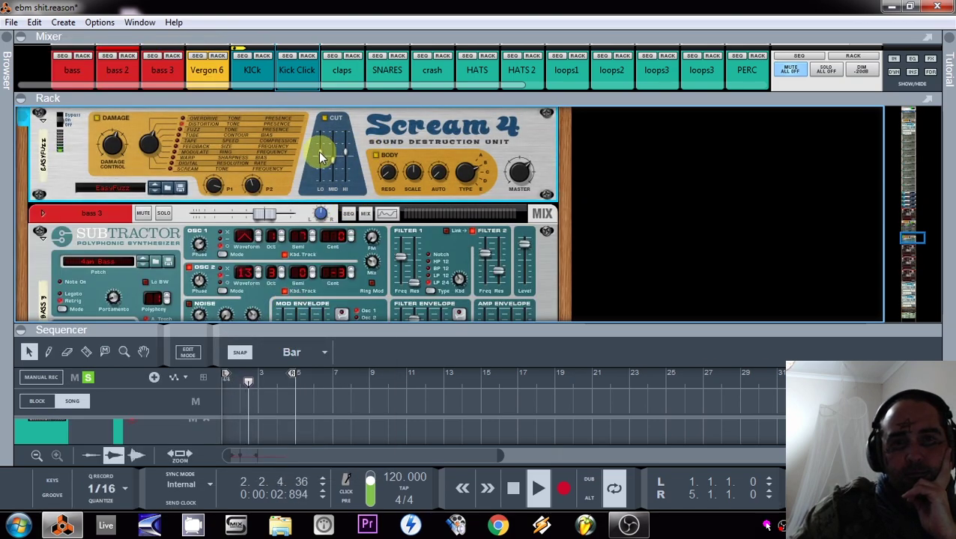
Step: Lower the low band in the new Scream 4's Cut section and clear the track solo
drag(322, 155, 324, 175)
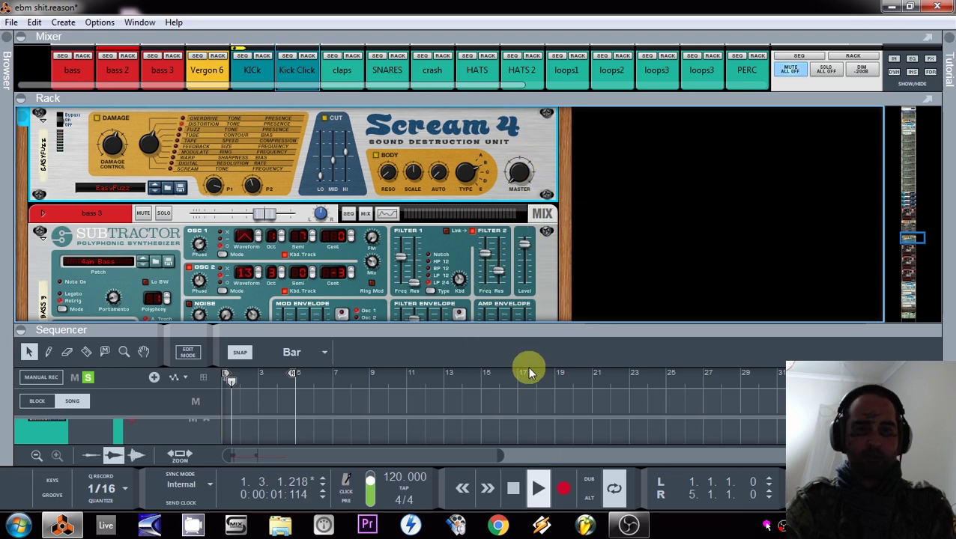
click(88, 380)
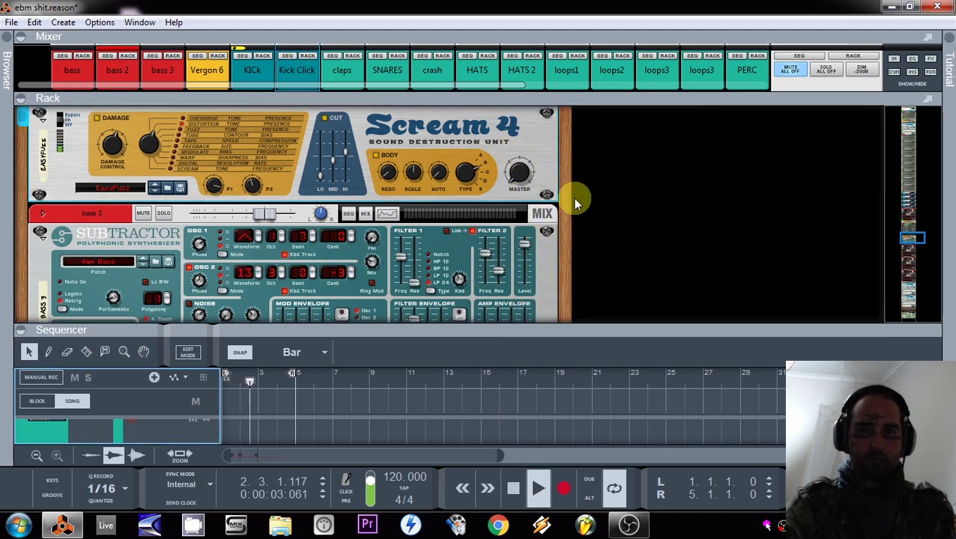
Step: Set the master level of the bass 2 Scream 4 to 44 and fine-tune Thor's amp envelope
click(528, 171)
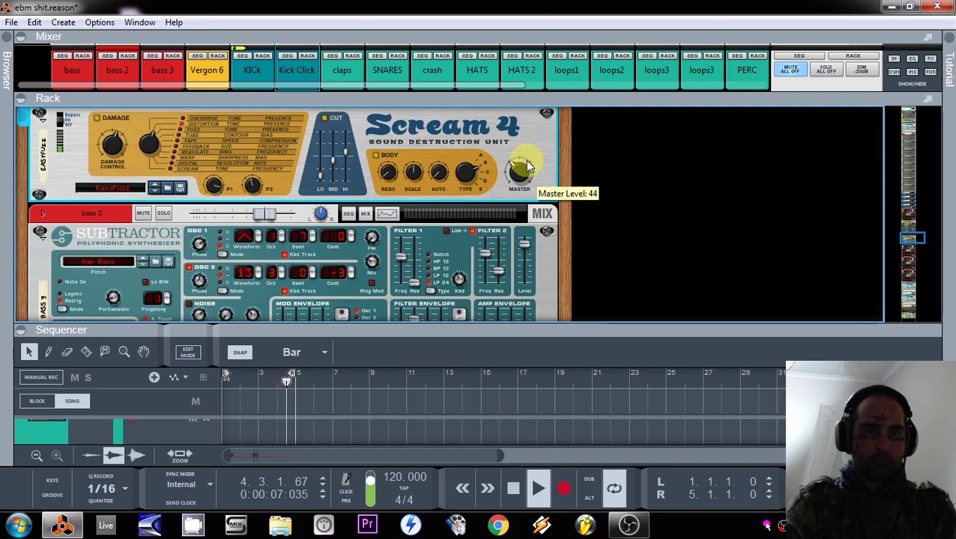
scroll(528, 175, up, 5)
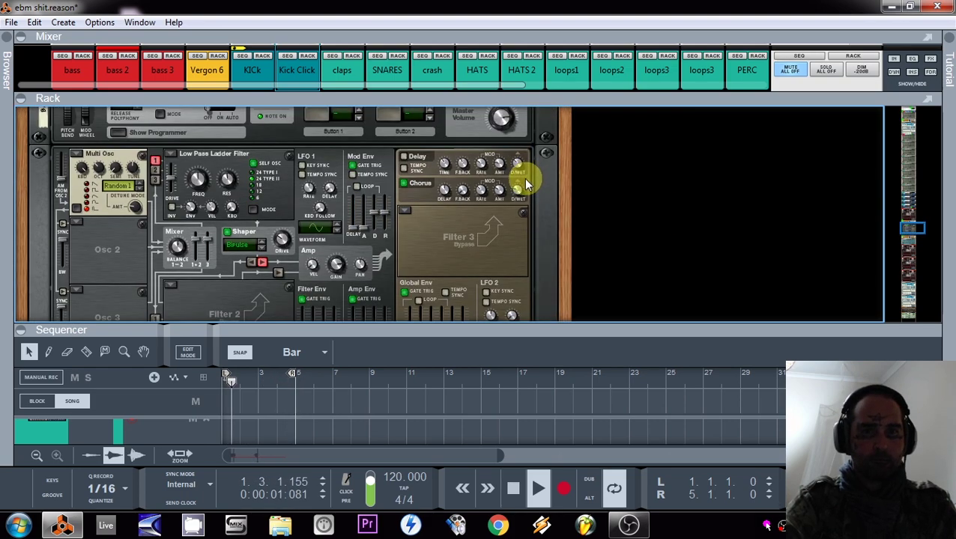
scroll(372, 221, down, 1)
mouse_move(372, 255)
drag(372, 255, 372, 257)
scroll(421, 218, down, 5)
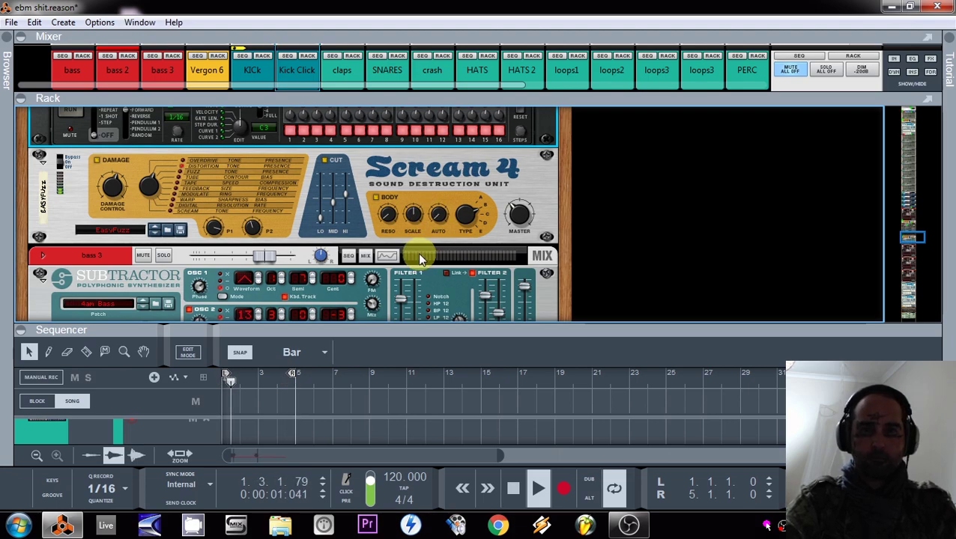
scroll(420, 259, down, 1)
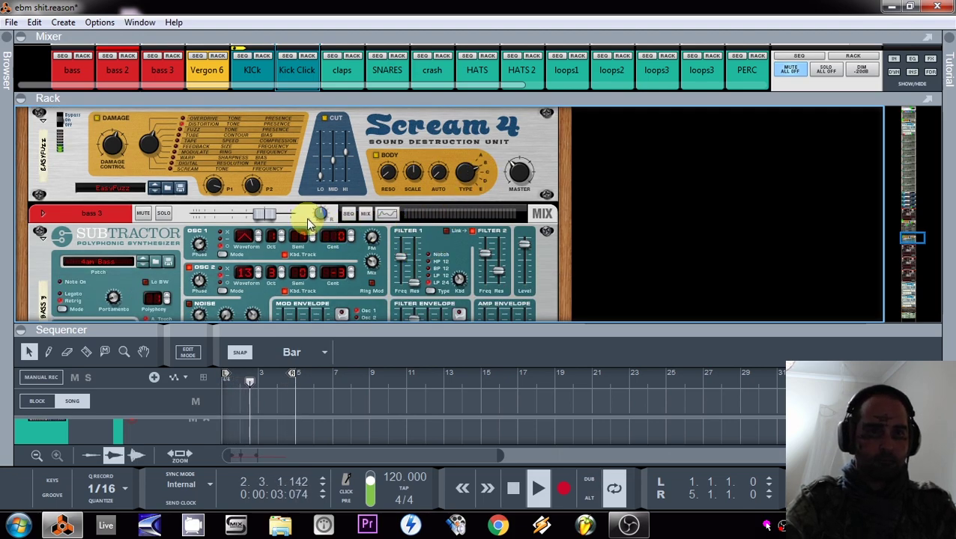
scroll(309, 222, up, 6)
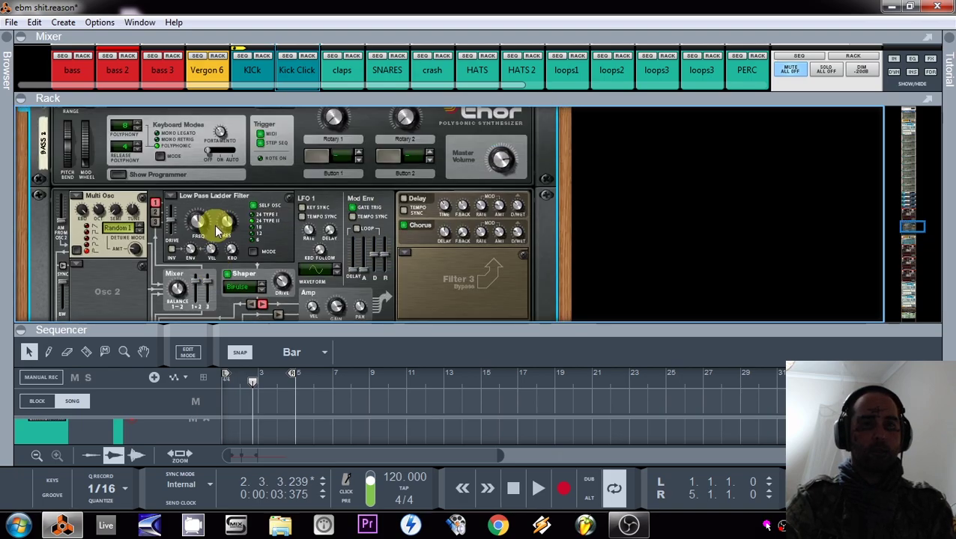
scroll(312, 196, up, 3)
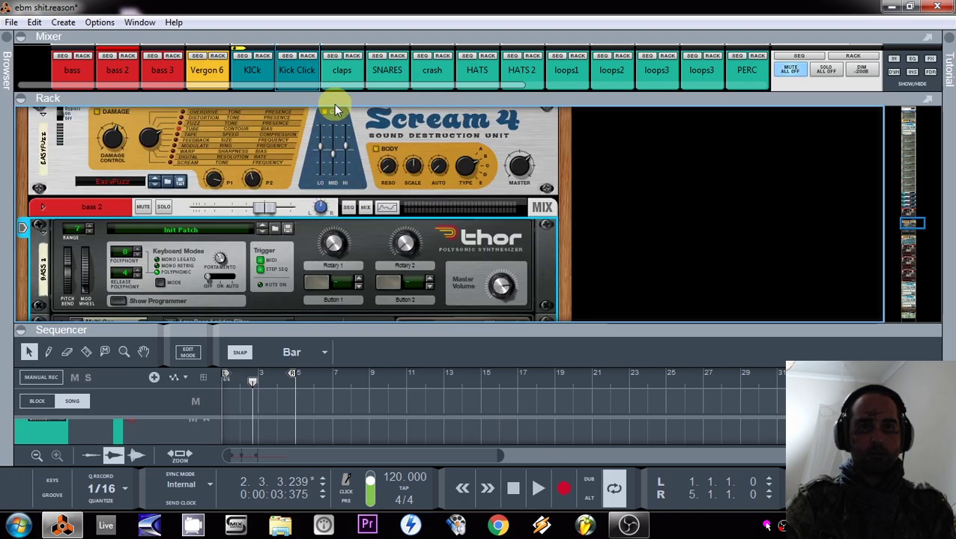
Step: Enlarge the mixer, start playback and solo the bass and bass 2 channels
drag(175, 93, 188, 316)
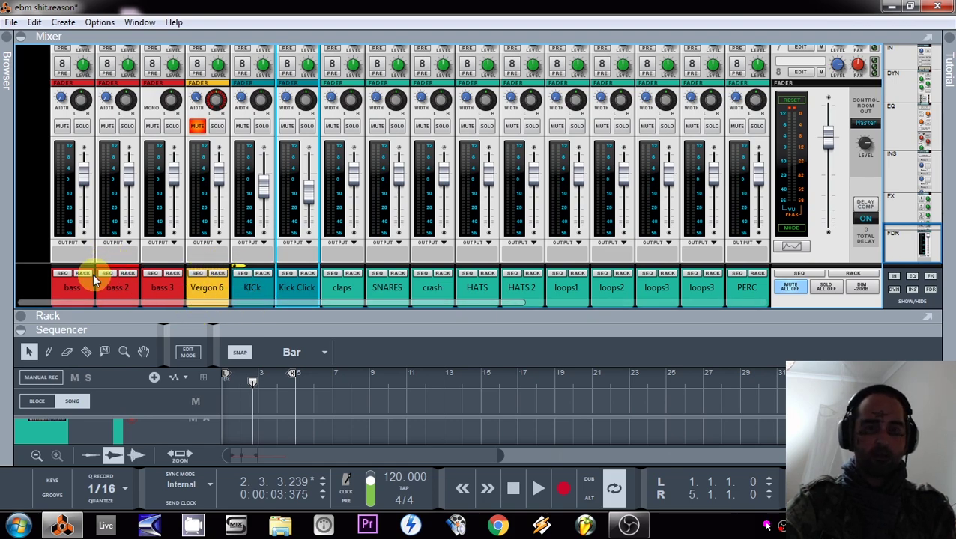
mouse_move(300, 303)
mouse_down()
mouse_move(508, 311)
mouse_move(292, 318)
mouse_up()
key(space)
click(81, 126)
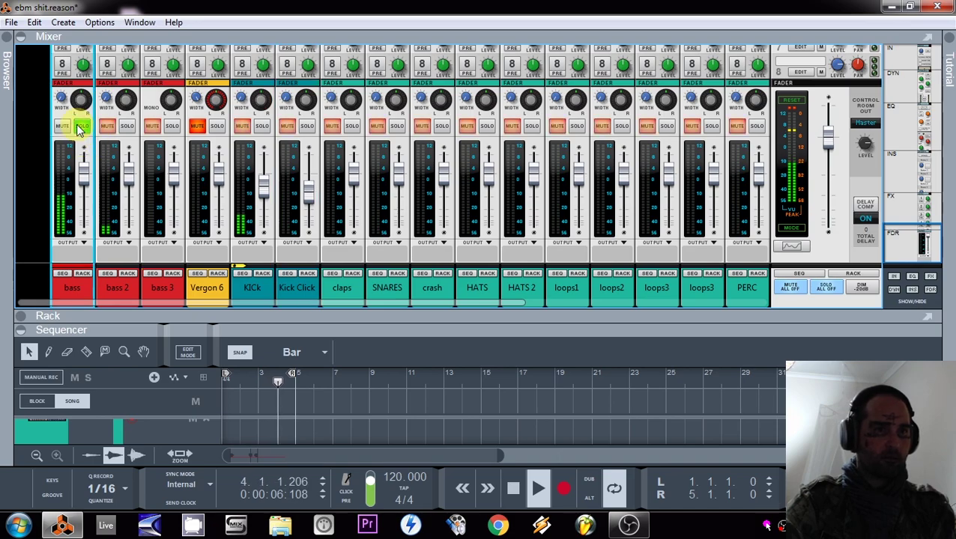
click(127, 127)
Step: In the bass 2 channel's Spectrum EQ, enable a high pass filter at 1.27 kHz and a low pass filter at 2.74 kHz
scroll(129, 129, up, 10)
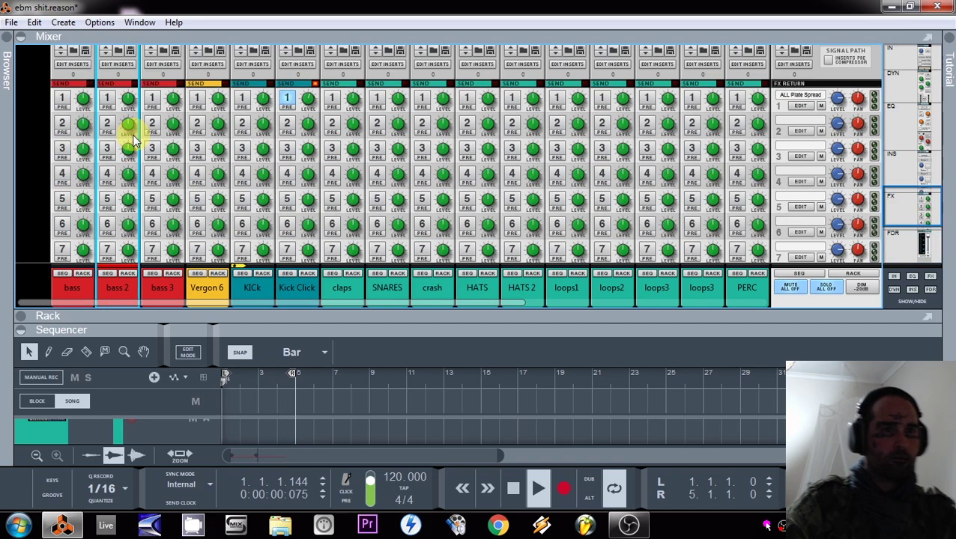
click(118, 170)
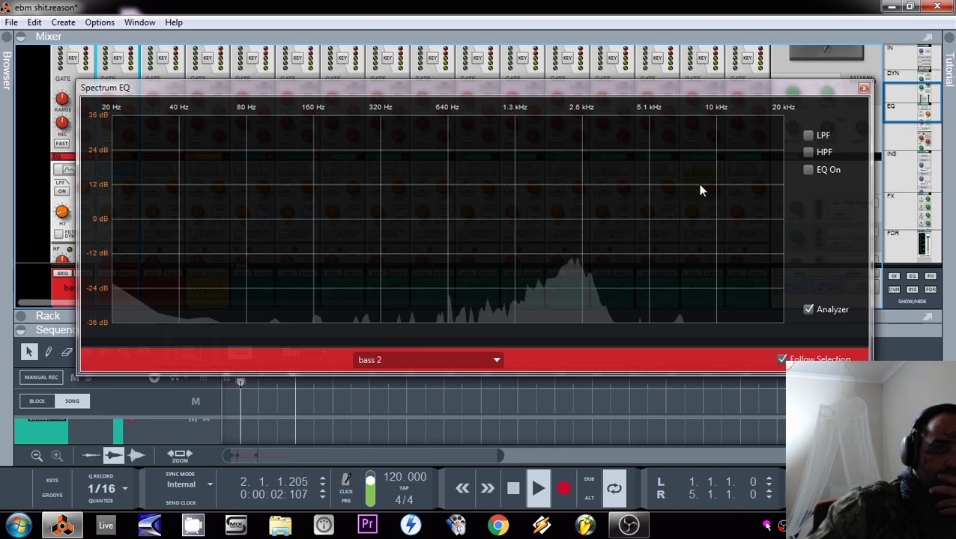
click(808, 152)
drag(341, 272, 515, 258)
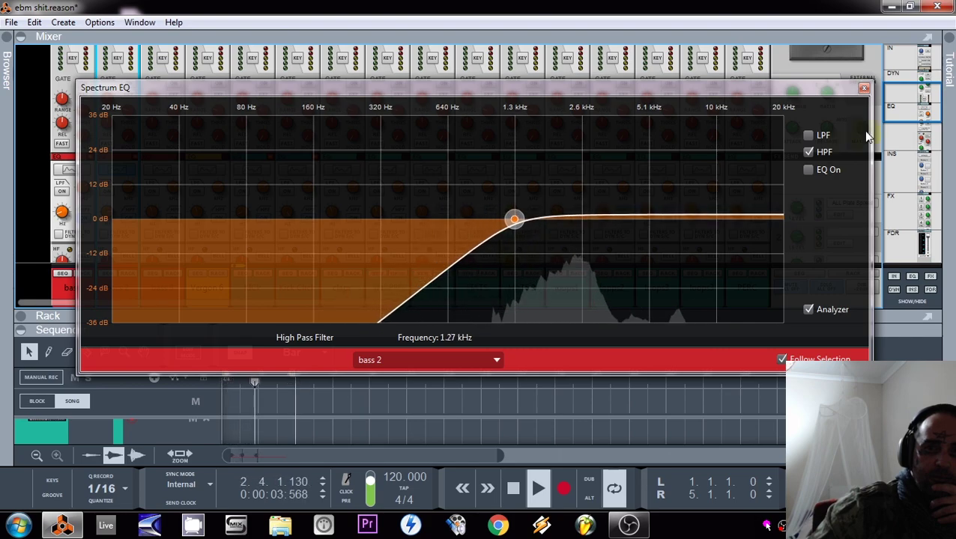
click(809, 135)
drag(613, 220, 590, 226)
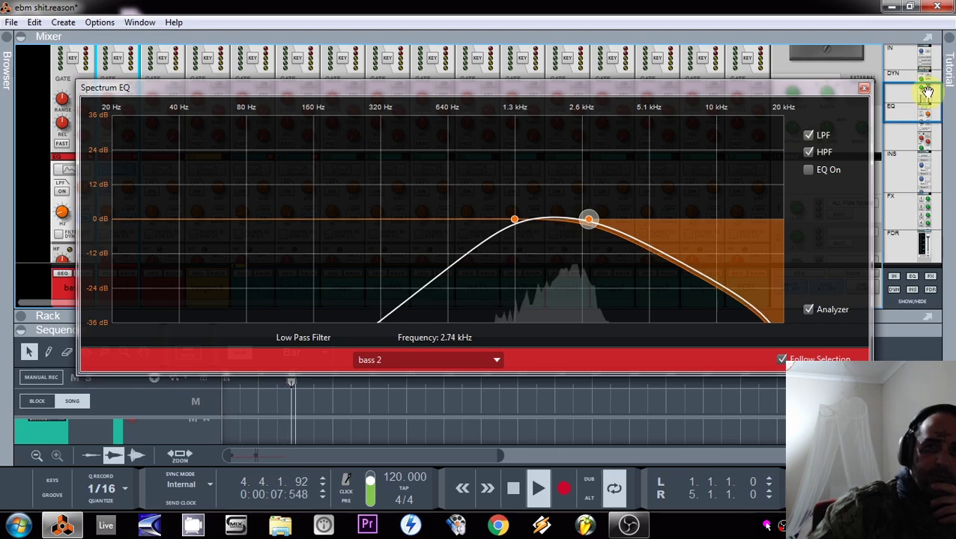
click(863, 89)
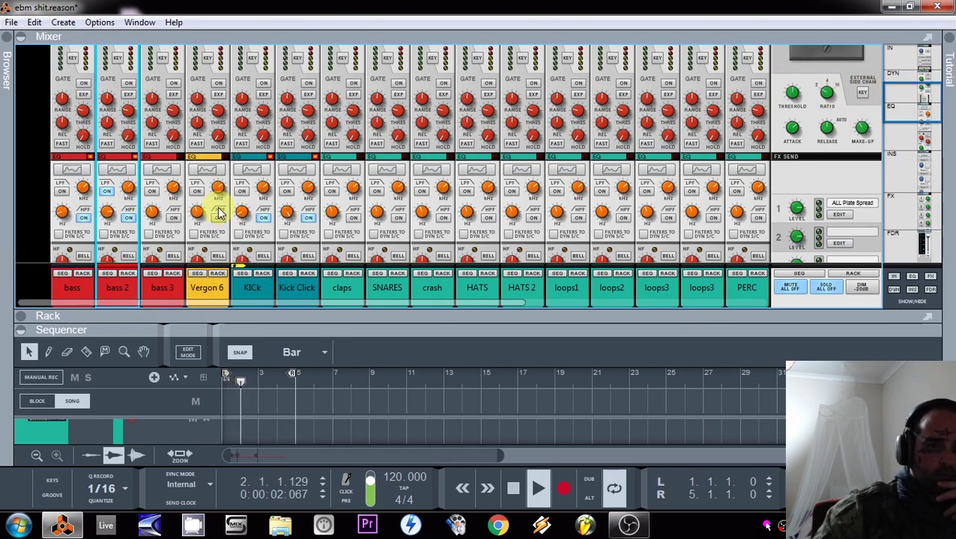
Step: Bring the bass 2 Thor into view in the rack and adjust the bass 2 channel's panning
scroll(195, 196, down, 10)
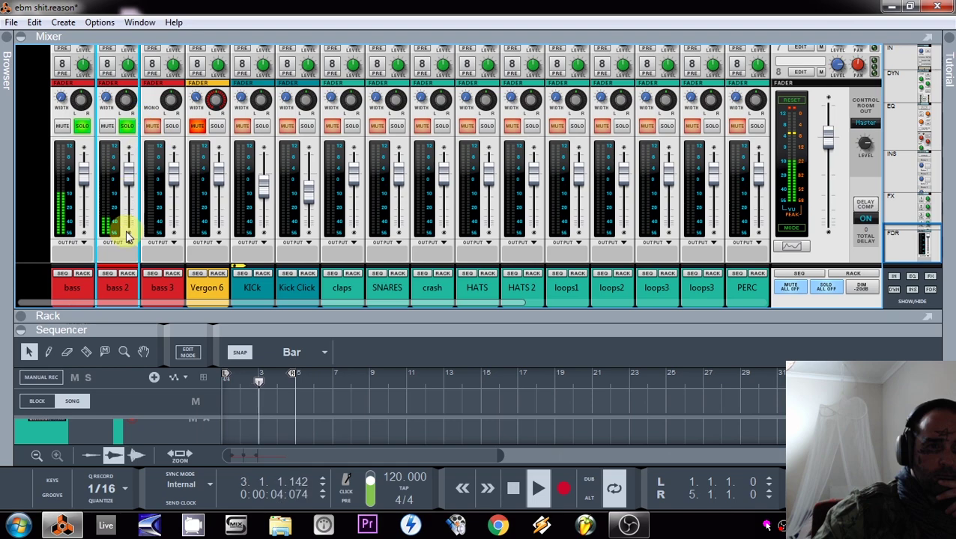
click(128, 274)
scroll(239, 374, down, 2)
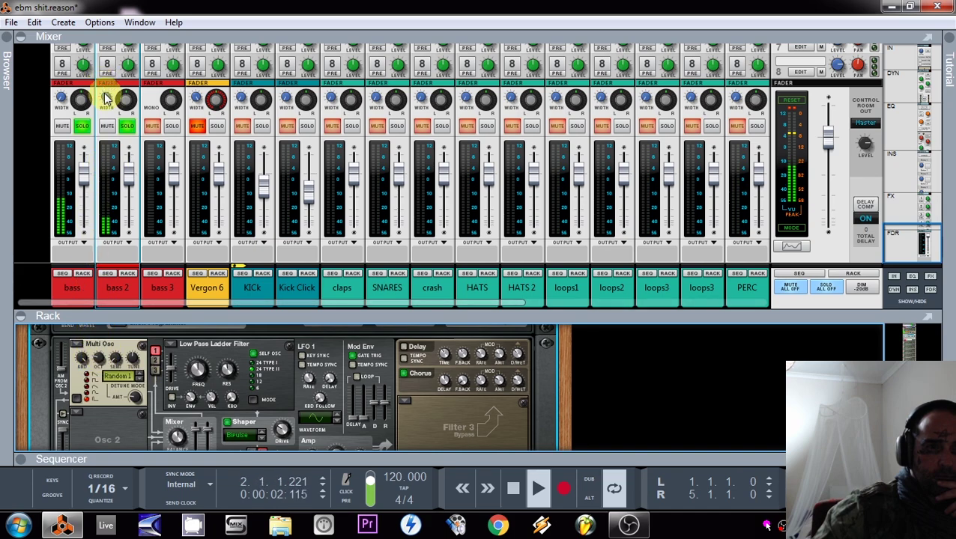
mouse_move(124, 96)
mouse_down()
mouse_move(124, 111)
mouse_move(122, 101)
mouse_up()
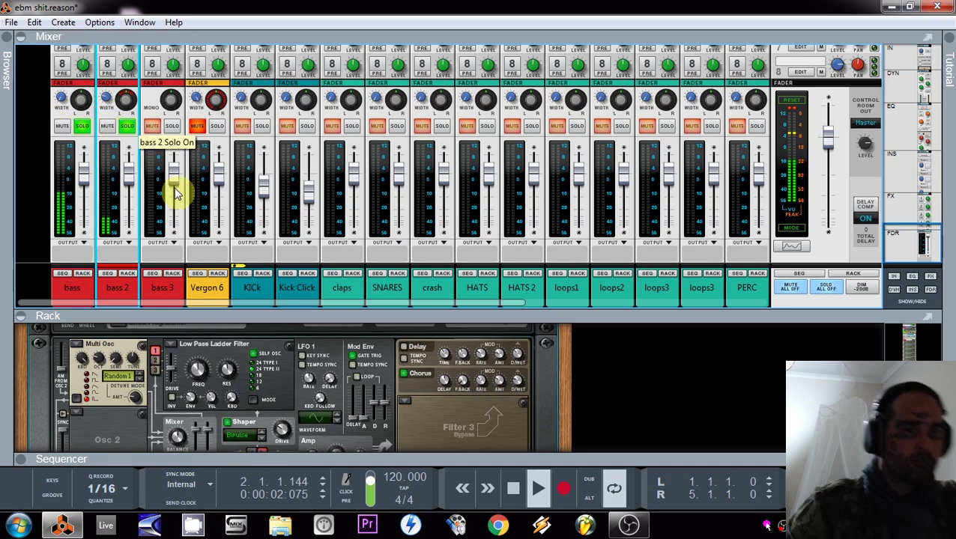
Step: Clear the channel solos and lower the bass channel's fader to about -2.6 dB
drag(175, 315, 184, 187)
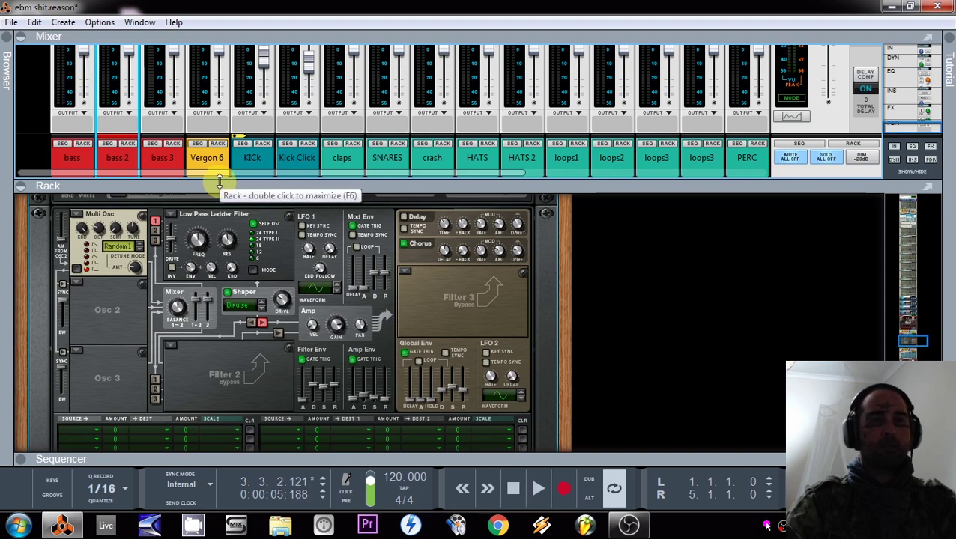
drag(161, 186, 169, 285)
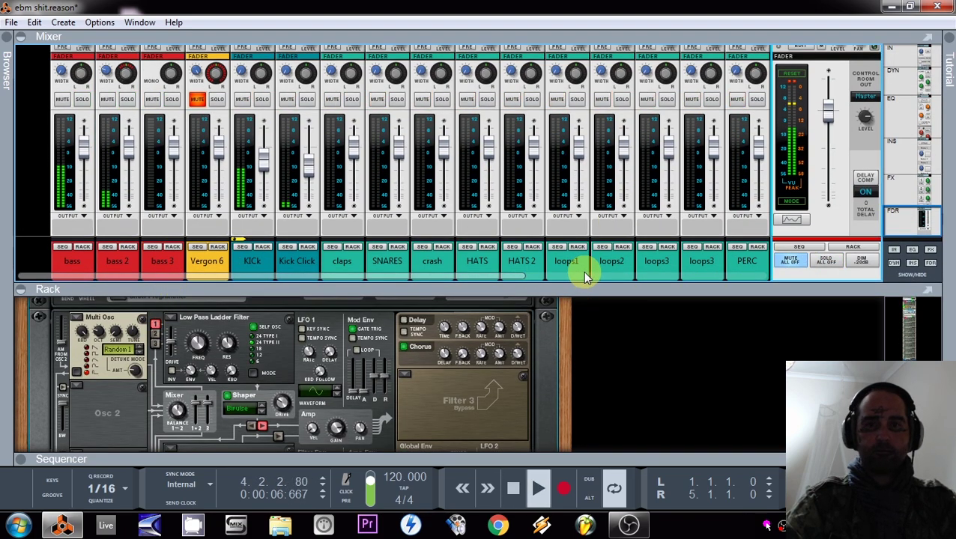
drag(79, 142, 85, 155)
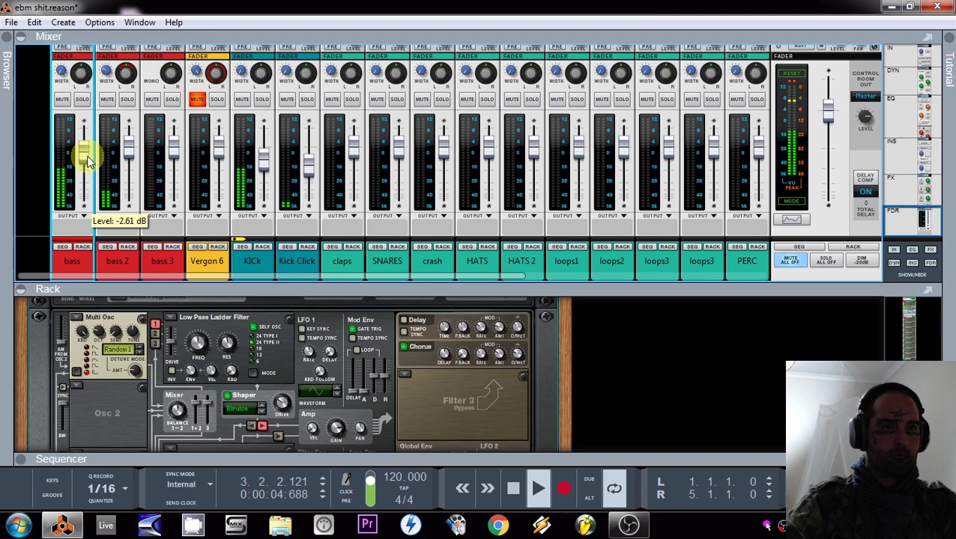
drag(88, 164, 81, 155)
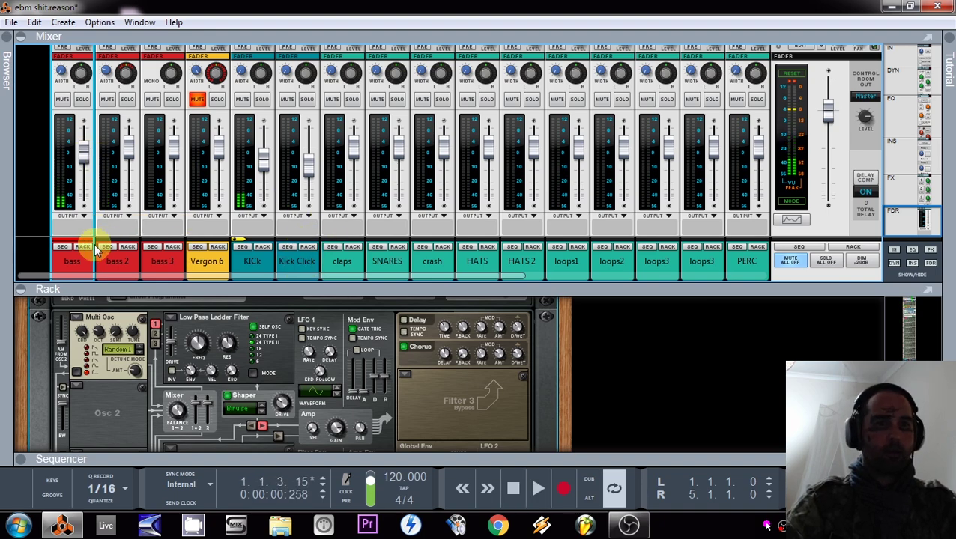
Step: Solo the bass channel and add an MClass Compressor after the Scream 4 in its device chain
click(82, 99)
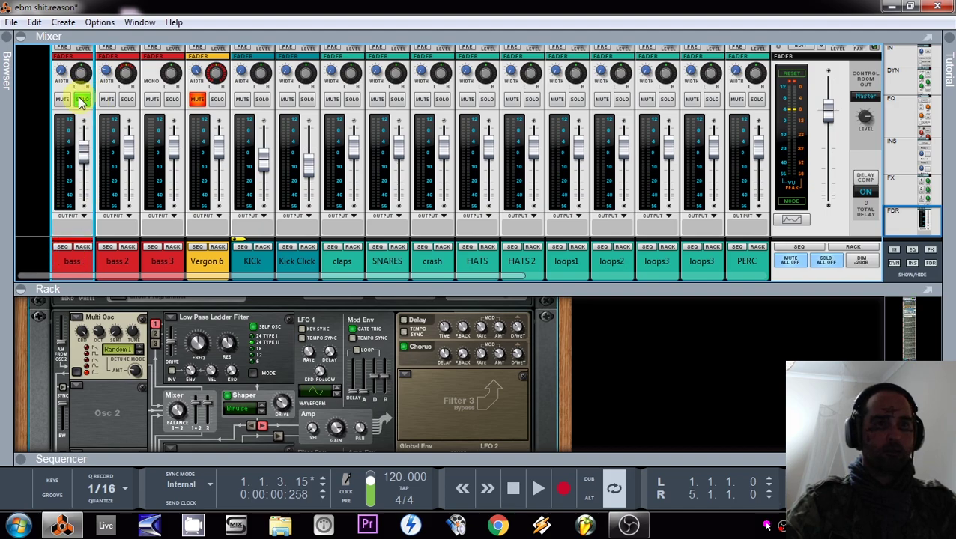
click(79, 247)
right_click(47, 331)
click(25, 330)
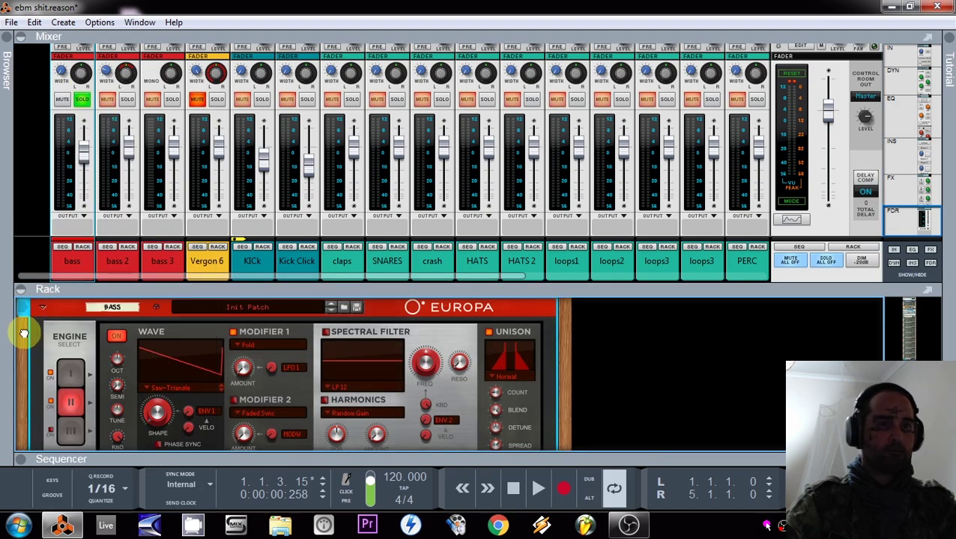
drag(48, 288, 49, 187)
scroll(85, 272, down, 5)
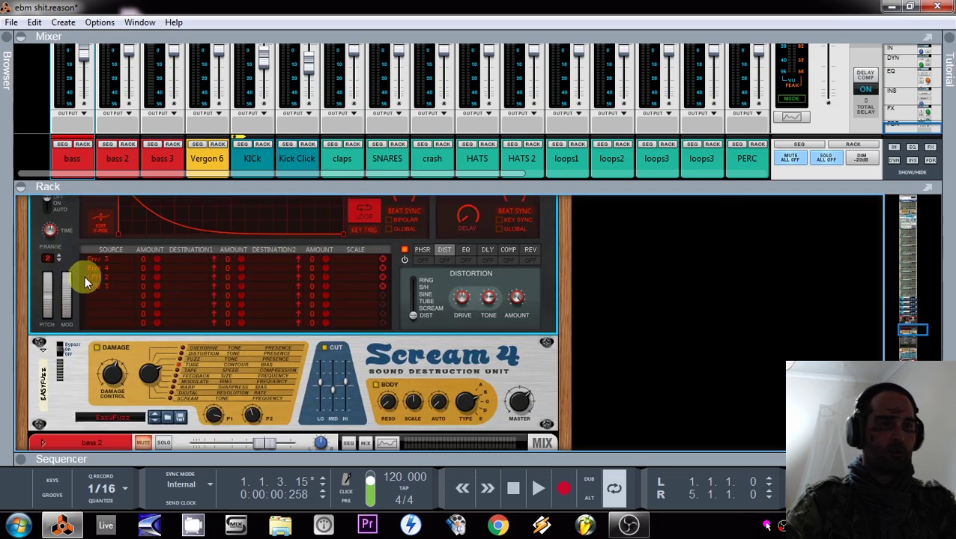
scroll(45, 251, down, 2)
right_click(47, 255)
mouse_move(108, 270)
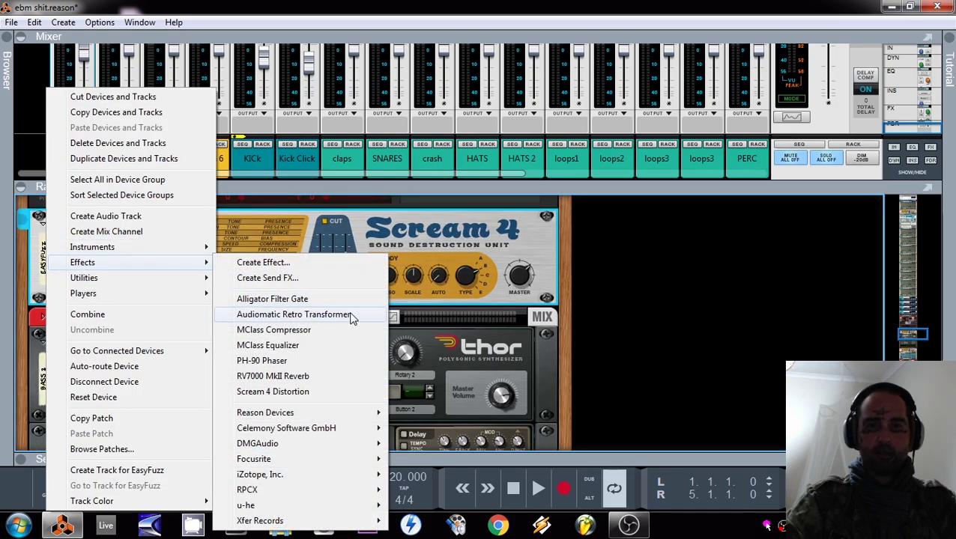
click(332, 331)
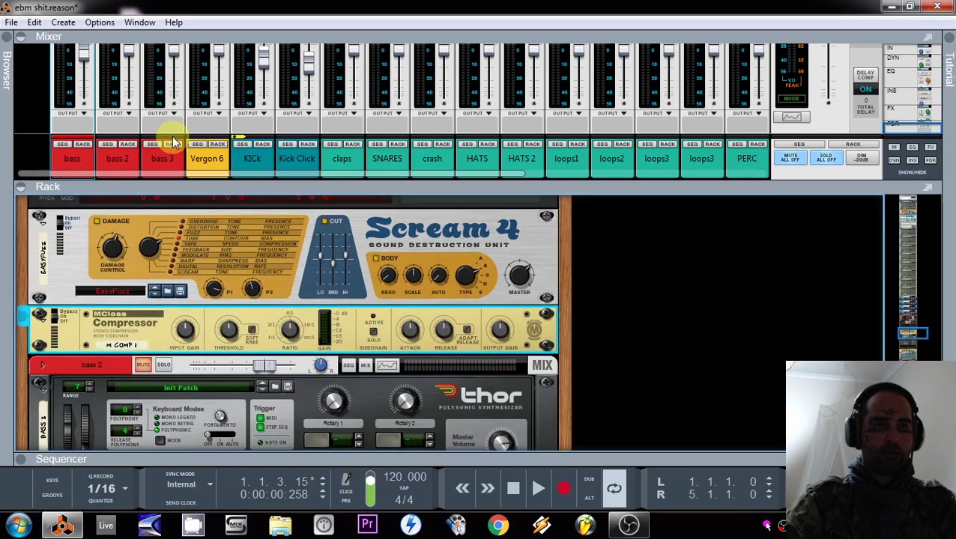
Step: Duplicate the Kick Click Redrum with its track and disconnect the copy's stereo outputs on the rear of the rack
click(311, 153)
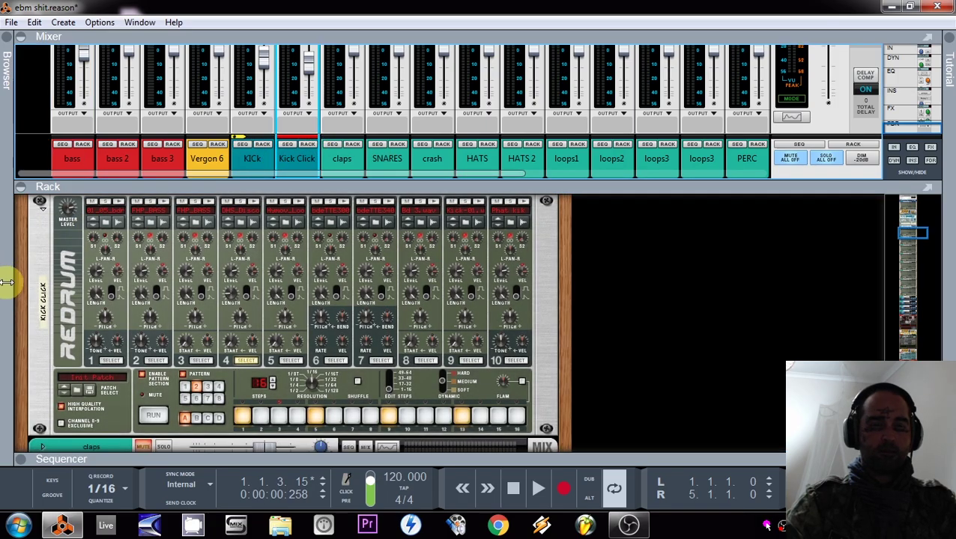
right_click(74, 241)
click(132, 83)
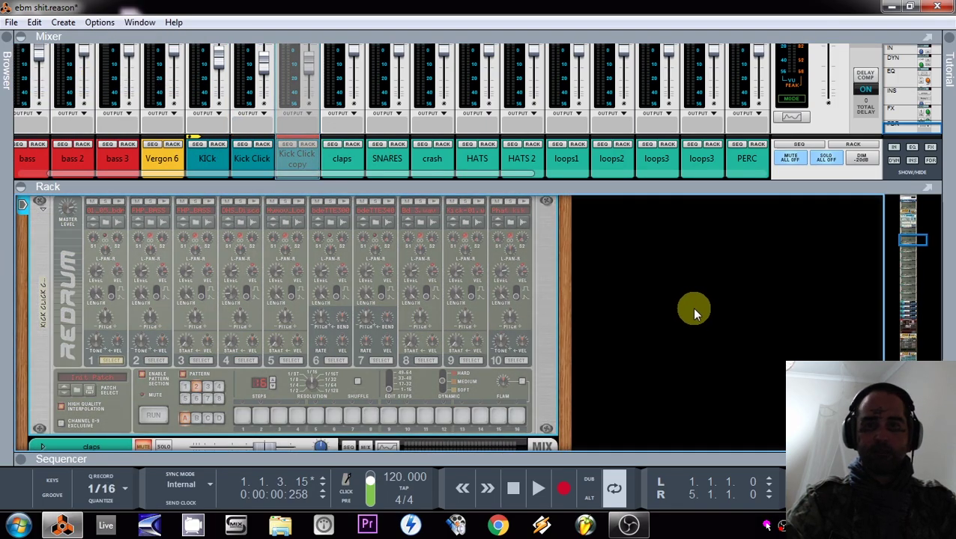
key(Tab)
drag(500, 247, 504, 254)
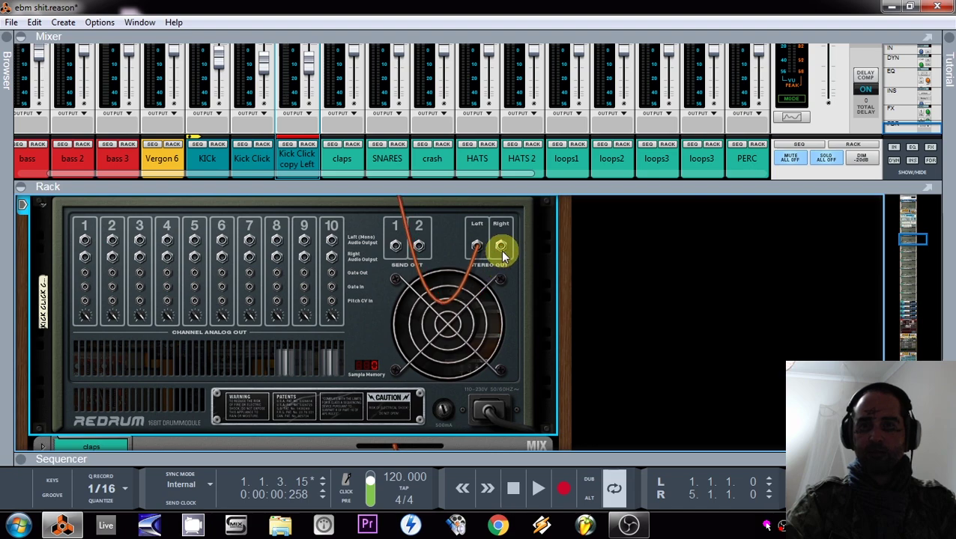
Step: Route the duplicated Redrum's right stereo output to the sidechain input of the bass compressor M Comp 1
click(500, 245)
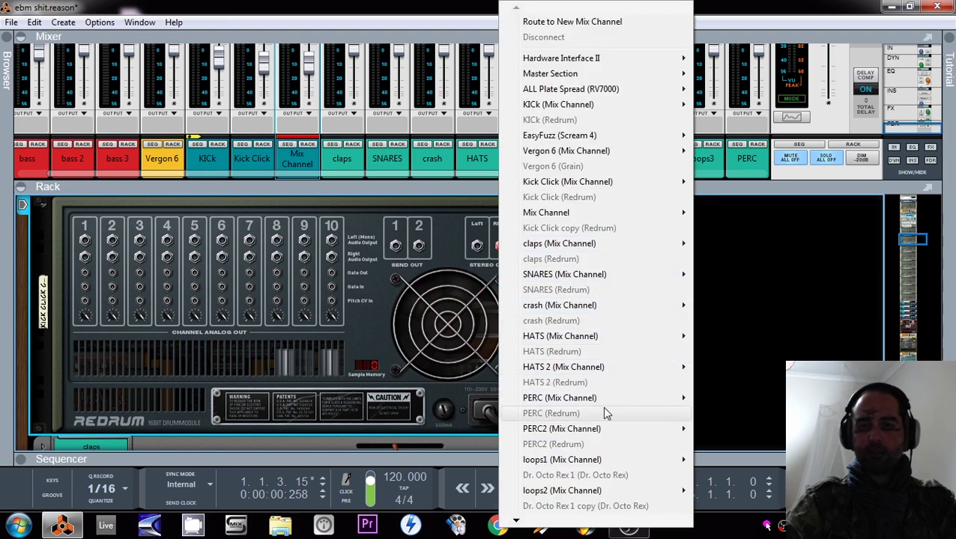
scroll(608, 457, down, 5)
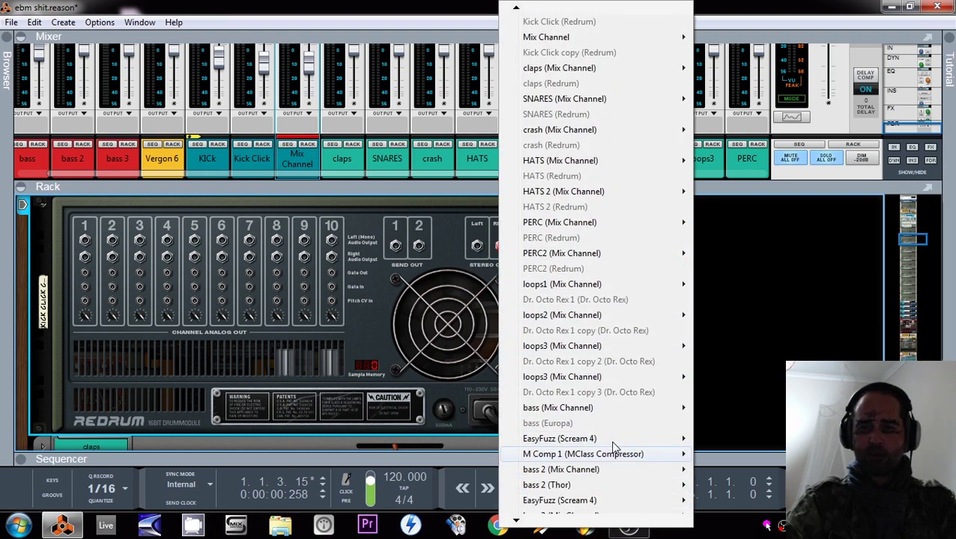
scroll(613, 447, down, 1)
mouse_move(627, 416)
click(734, 438)
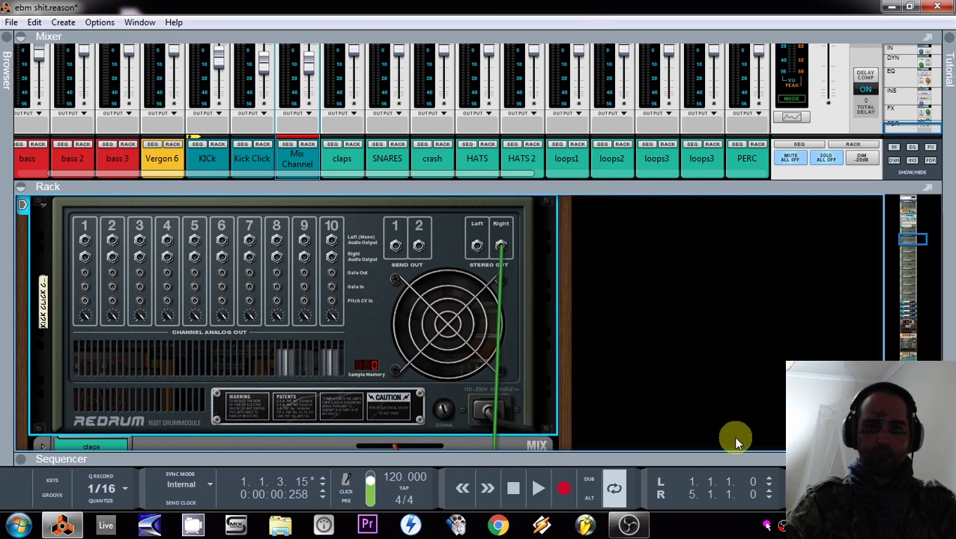
Step: Route the duplicated Redrum's left stereo output to M Comp 1's sidechain input, return to the rack front and start playback
click(477, 246)
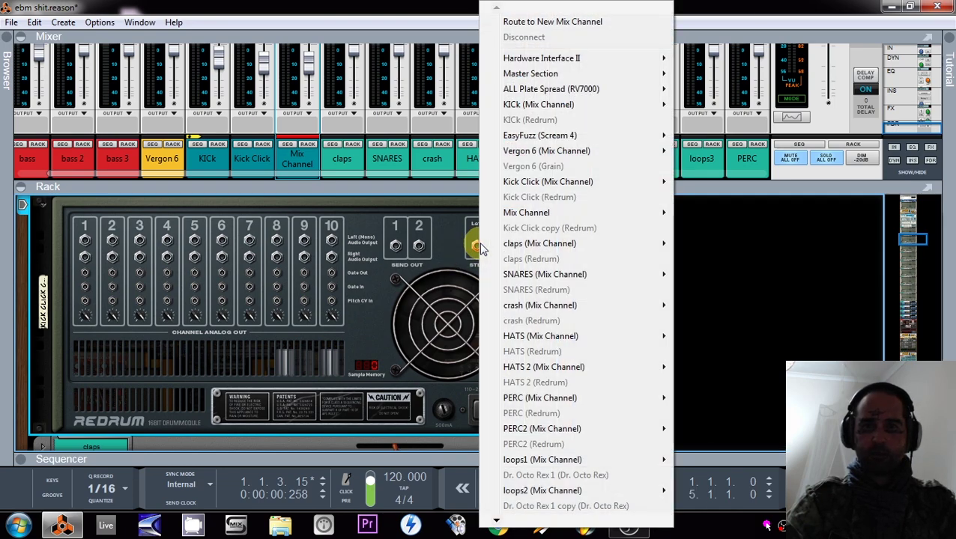
scroll(569, 468, down, 1)
scroll(584, 464, down, 5)
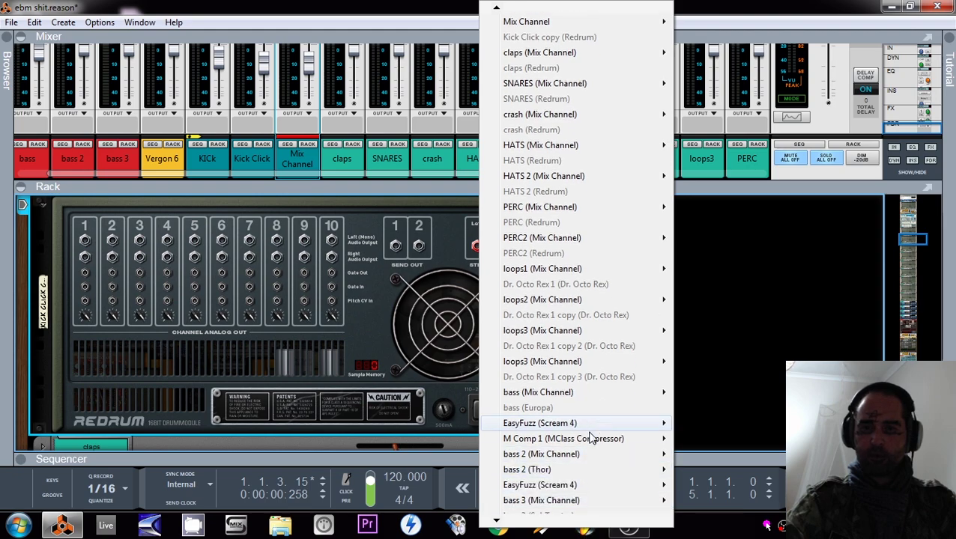
mouse_move(592, 441)
click(735, 471)
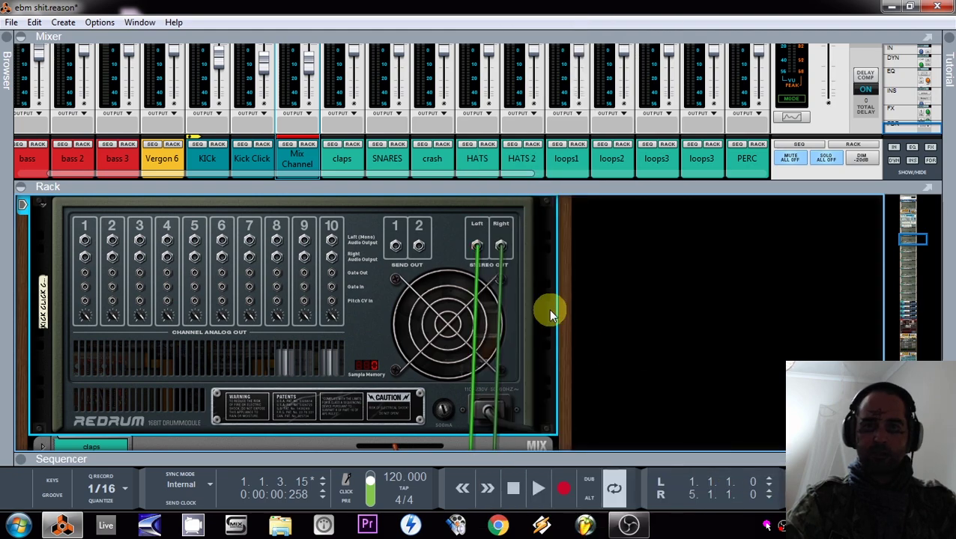
key(Tab)
key(space)
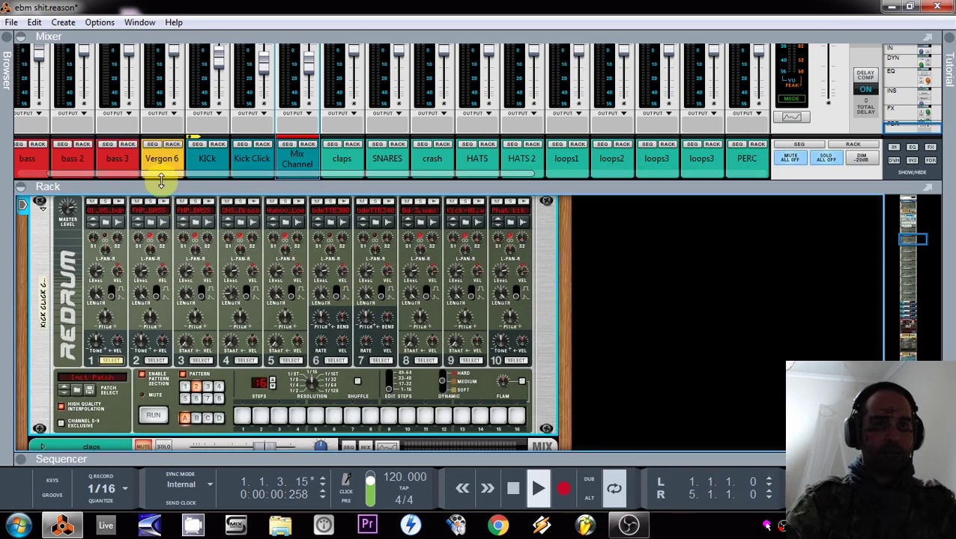
Step: Solo the duplicated kick's Mix Channel with the bass, and lower M Comp 1's threshold, raise its ratio and adjust its attack and release
drag(160, 182, 187, 291)
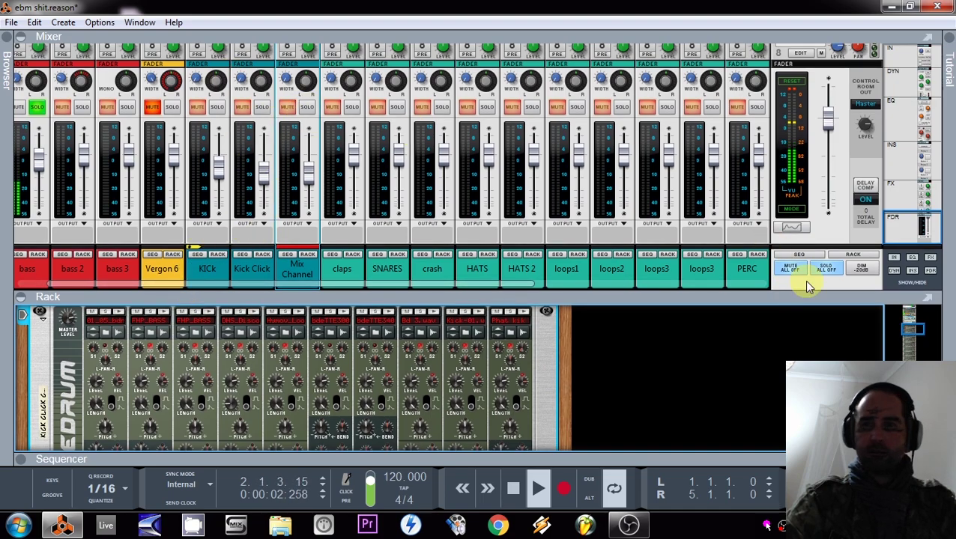
click(307, 107)
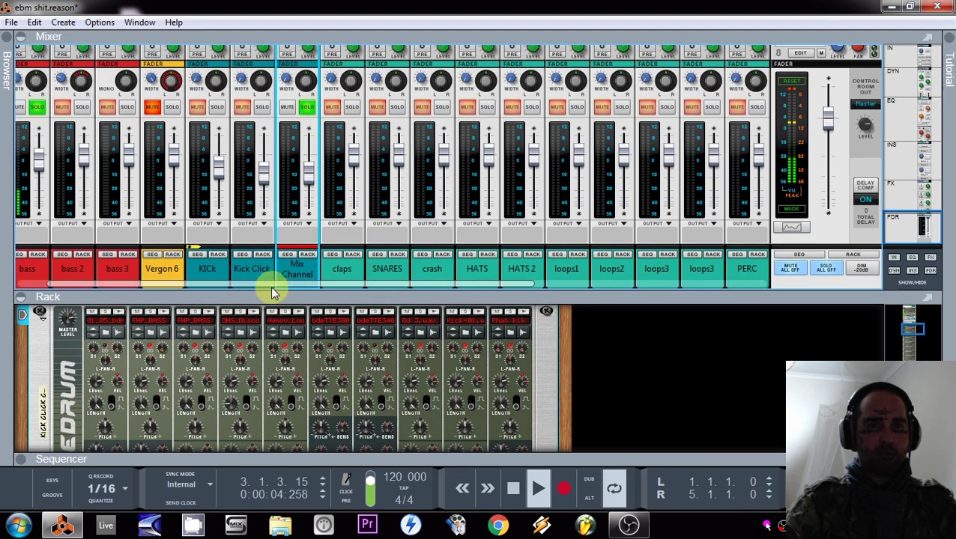
scroll(273, 292, left, 1)
click(83, 255)
scroll(266, 423, down, 4)
scroll(262, 415, down, 3)
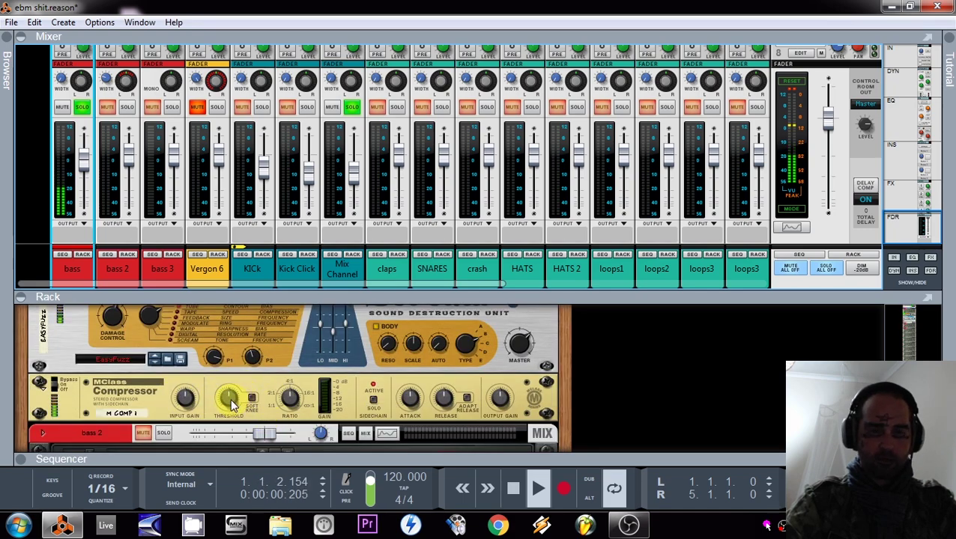
click(232, 405)
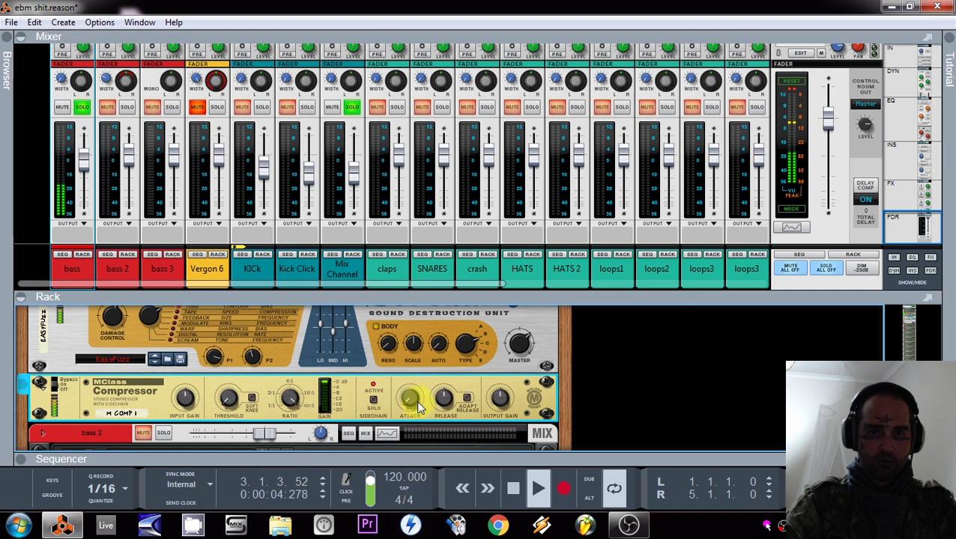
drag(418, 399, 418, 395)
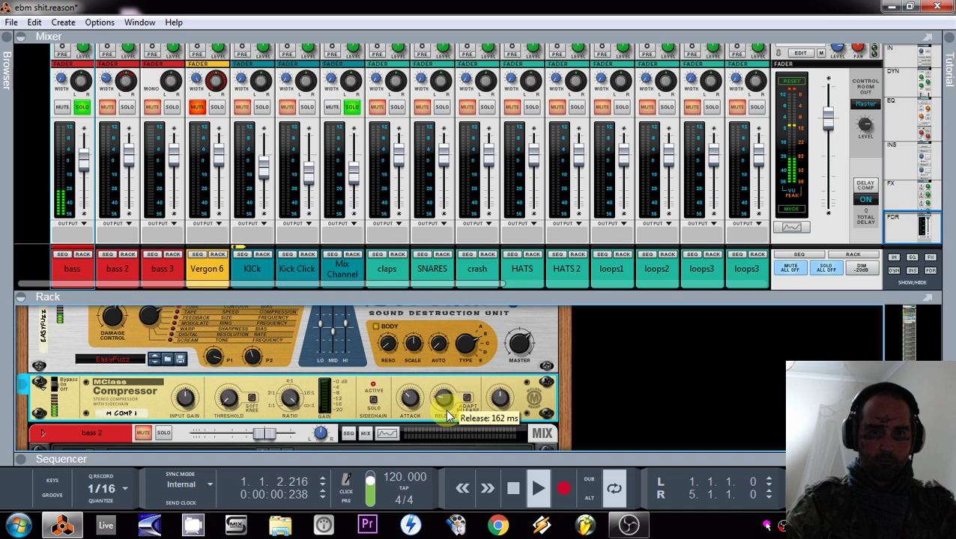
drag(447, 421, 444, 400)
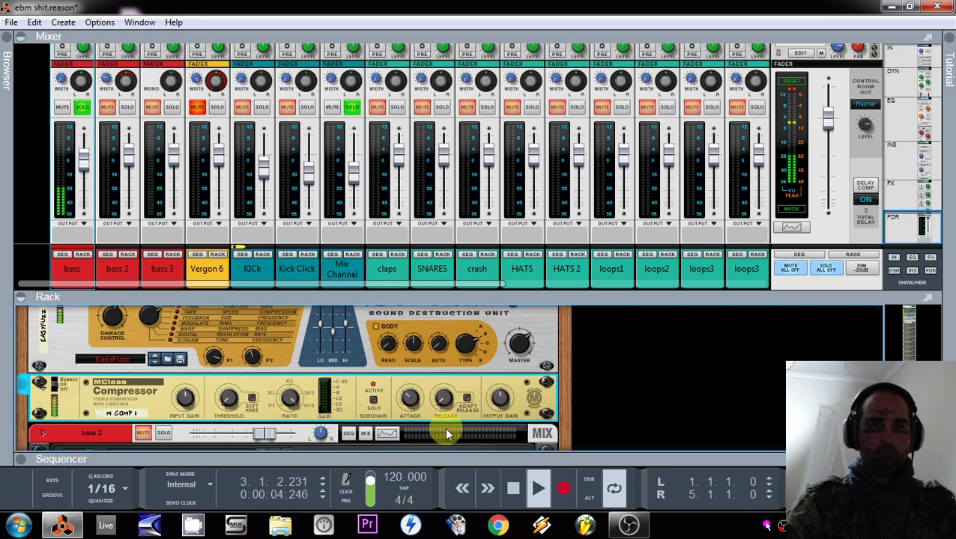
Step: Solo the Kick Click, KICk, bass 2 and bass 3 channels in addition to the channels already soloed
click(307, 107)
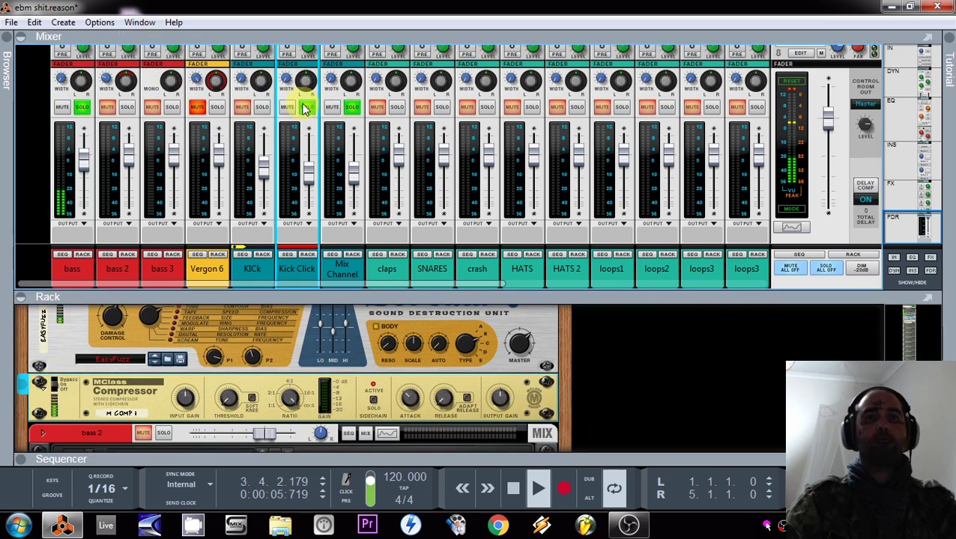
click(262, 109)
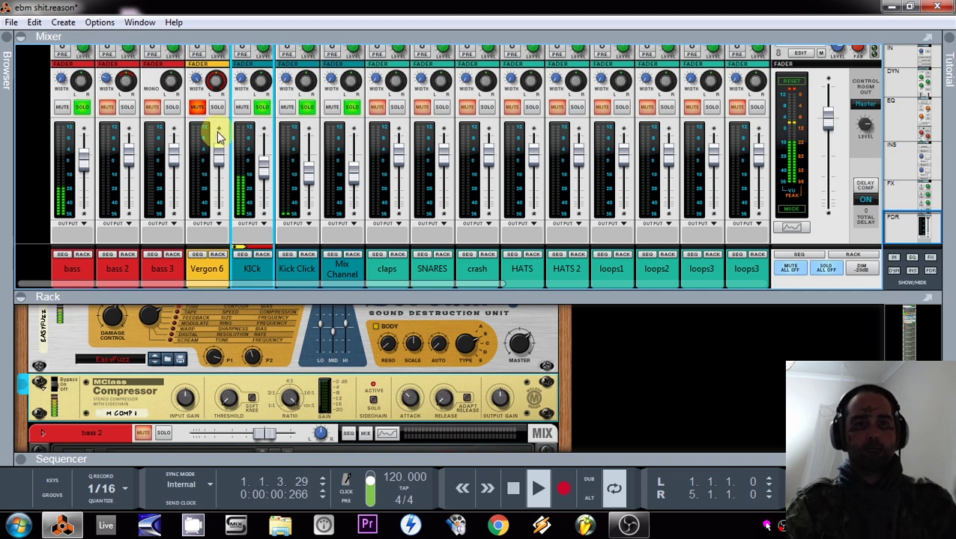
click(127, 107)
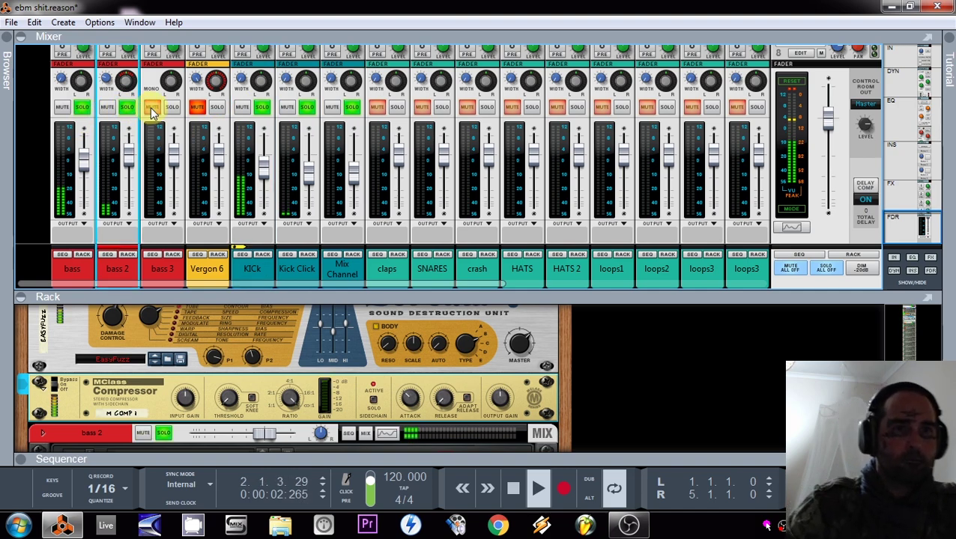
click(172, 109)
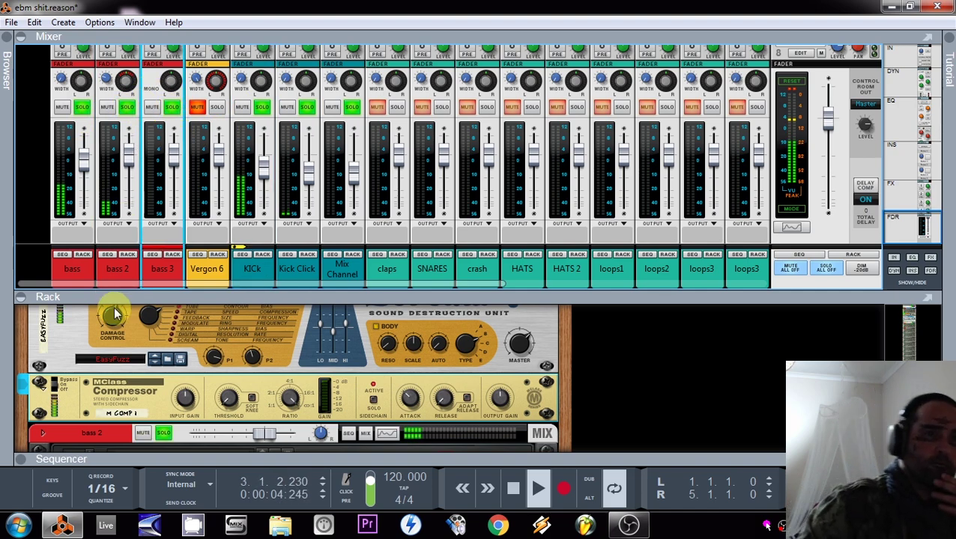
Step: Lower the bass 2 channel's level to about -4.23 dB
click(83, 255)
drag(125, 160, 133, 176)
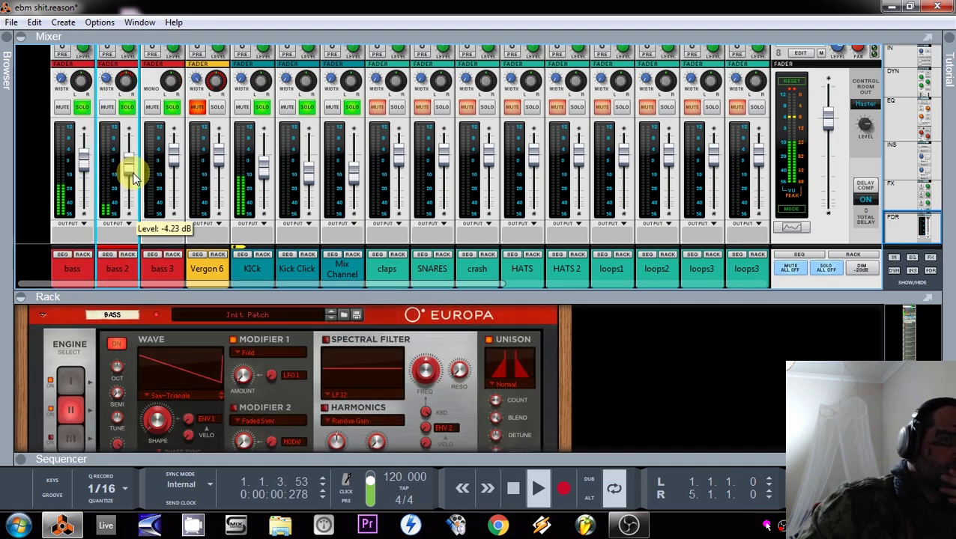
drag(135, 178, 135, 173)
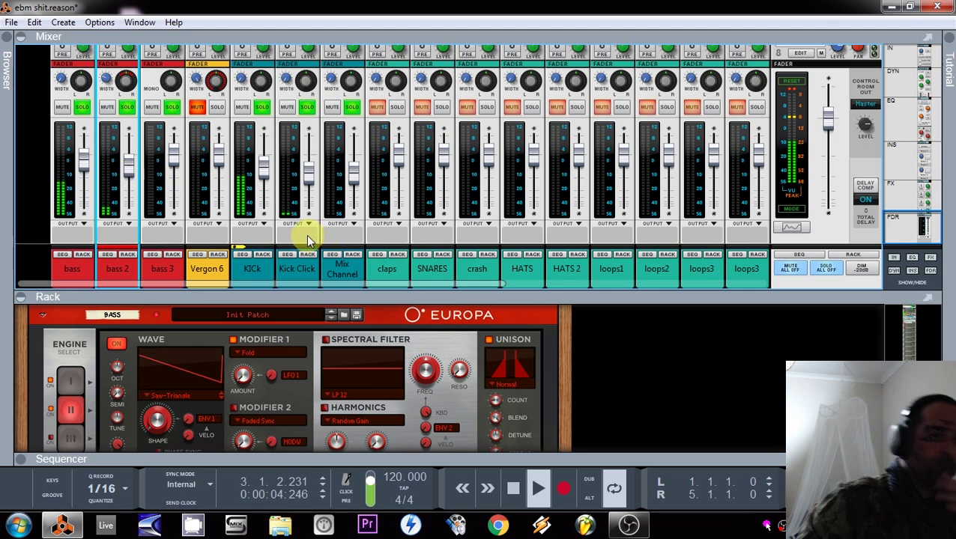
Step: Clear all channel solos, enlarge the rack area and show the bass channel's device chain
click(84, 256)
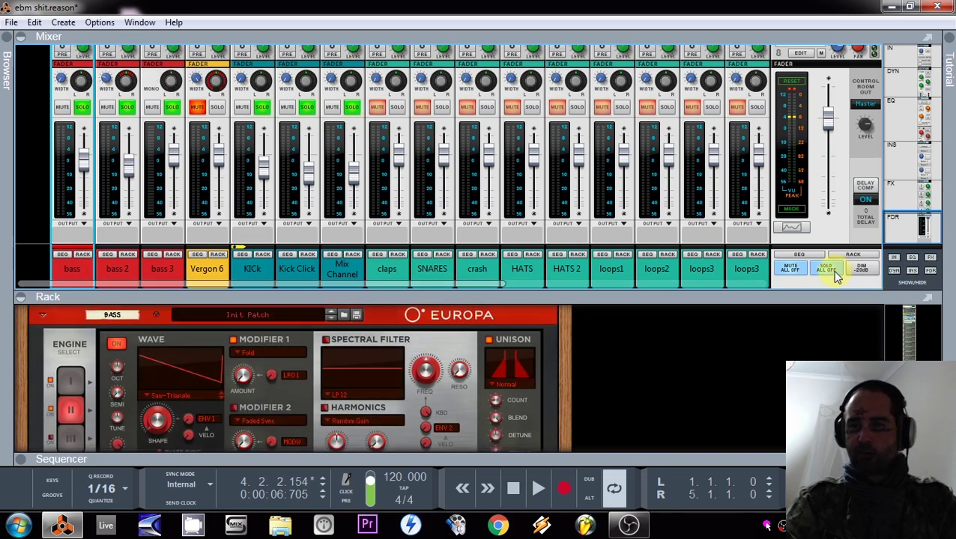
drag(217, 306, 96, 143)
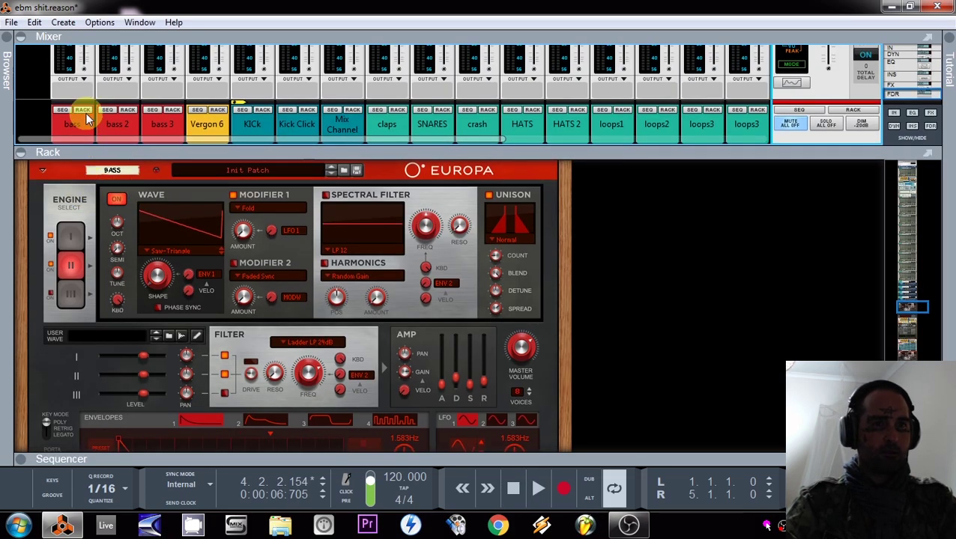
click(84, 119)
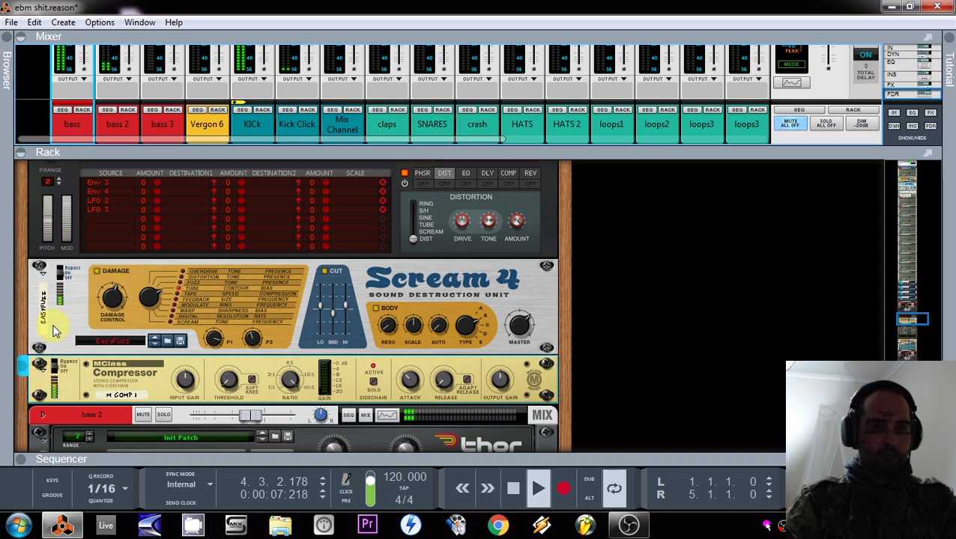
Step: Add a second MClass Compressor after M Comp 1 in the bass chain and set its threshold to about -10.5 dB
right_click(120, 295)
mouse_move(137, 293)
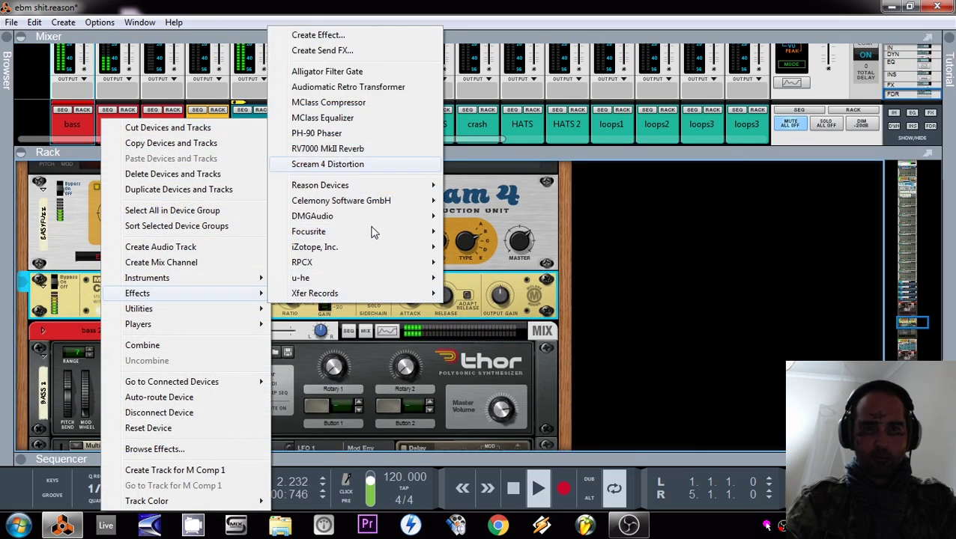
click(364, 103)
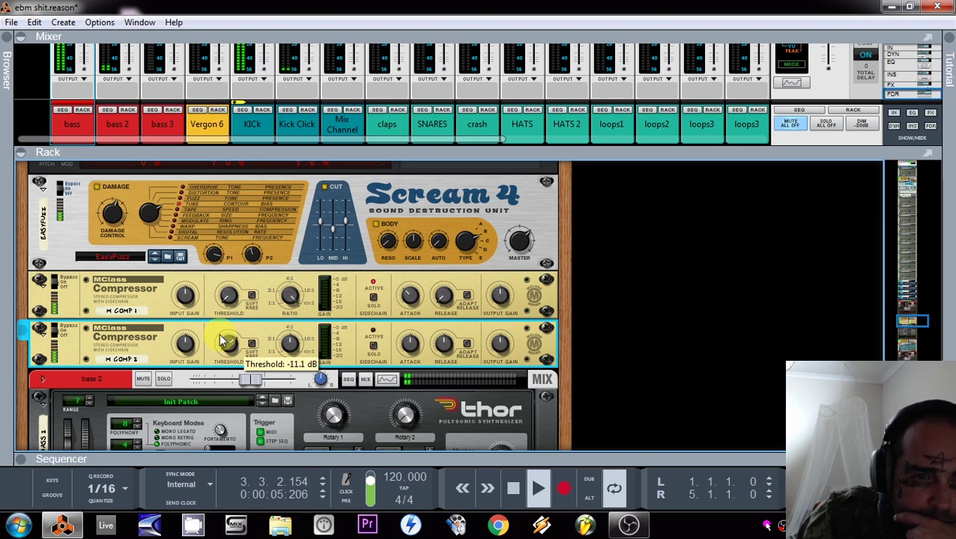
drag(227, 357, 229, 351)
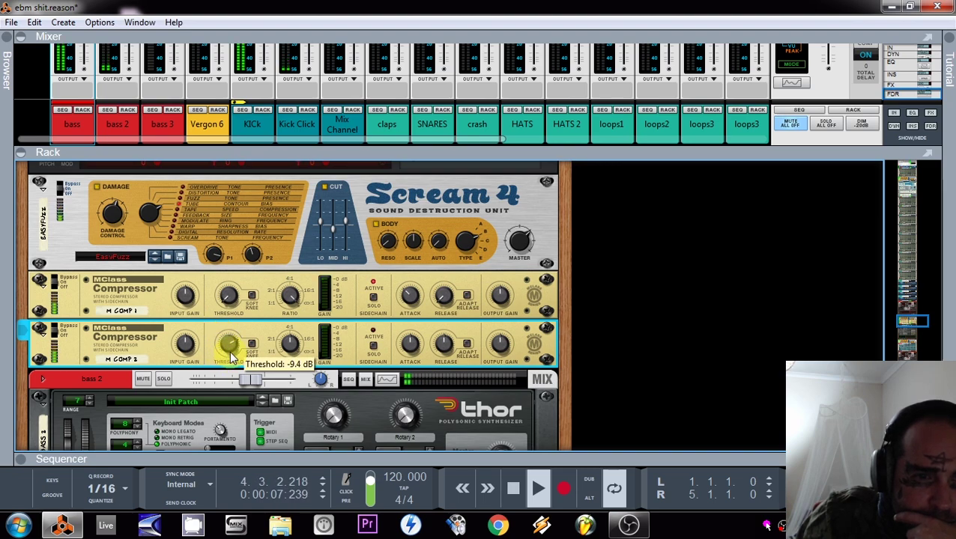
scroll(227, 350, down, 1)
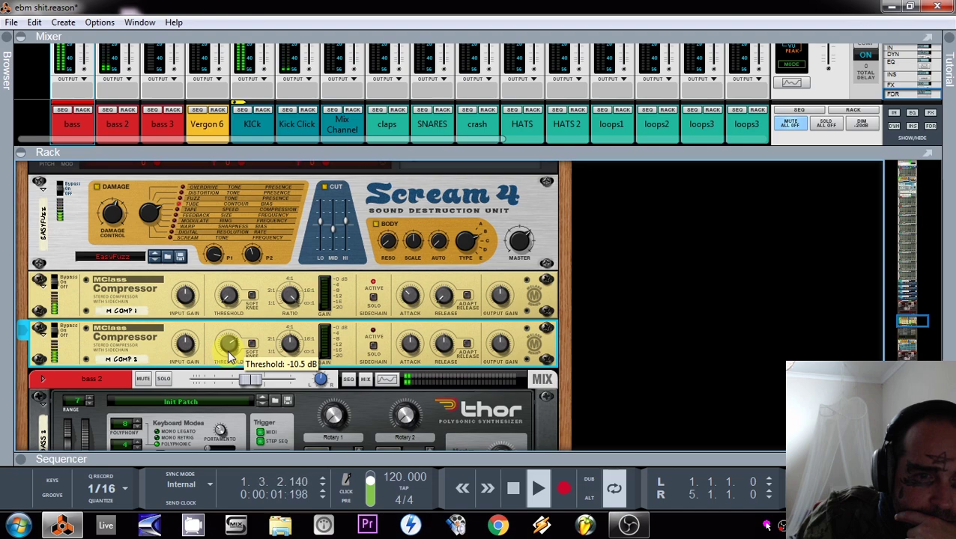
Step: Add a third MClass Compressor after M Comp 2 in the bass chain
right_click(131, 352)
mouse_move(176, 296)
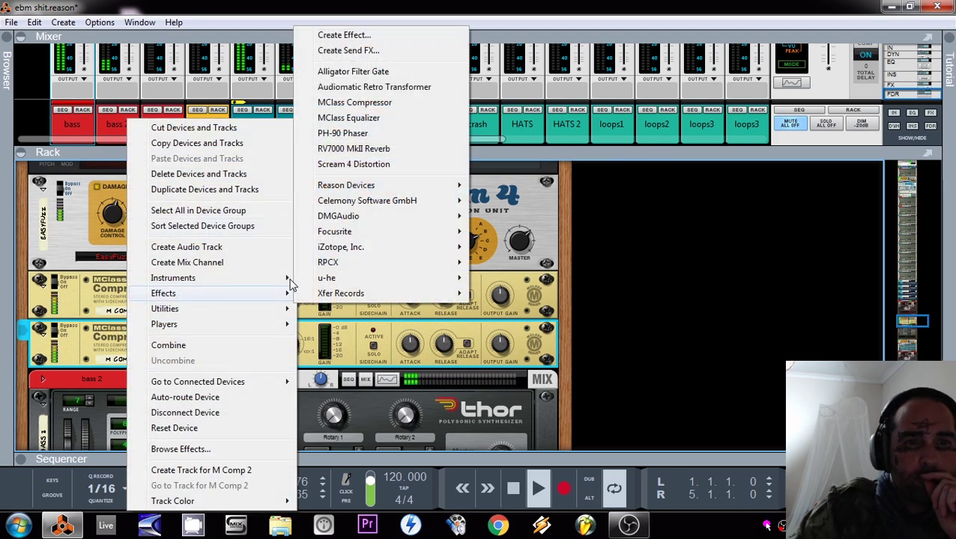
click(352, 100)
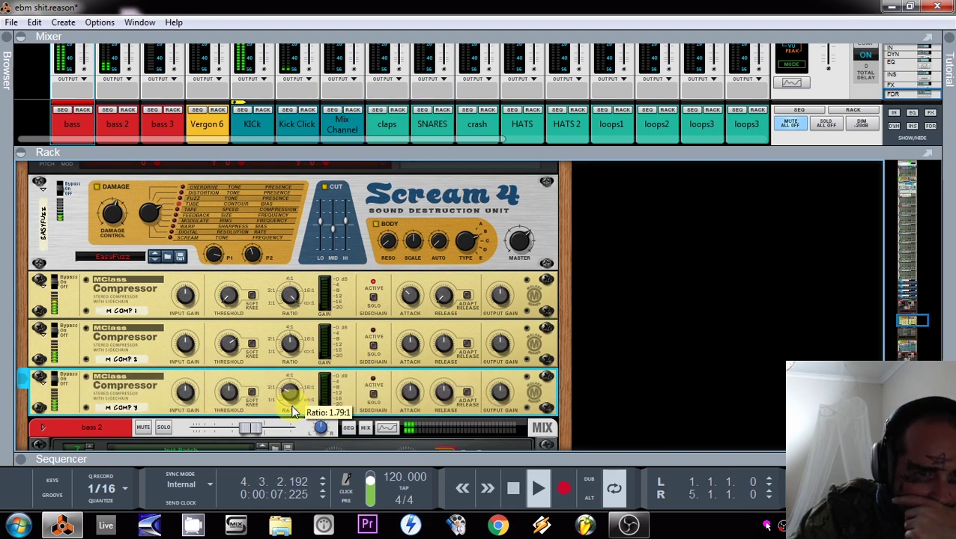
Step: Lower M Comp 3's ratio, attack and release, and set its threshold to about -7.1 dB
drag(410, 391, 411, 421)
drag(450, 381, 443, 391)
drag(444, 390, 446, 425)
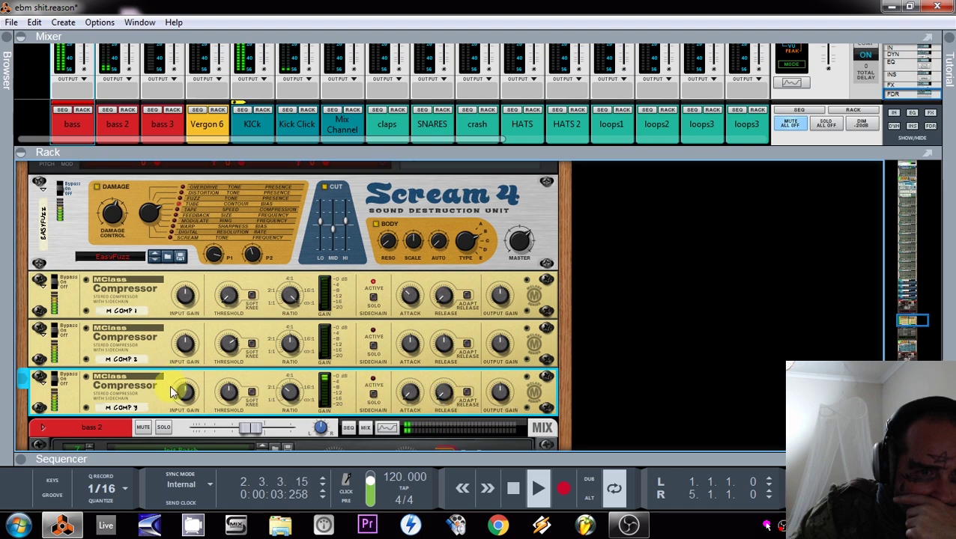
drag(229, 387, 228, 381)
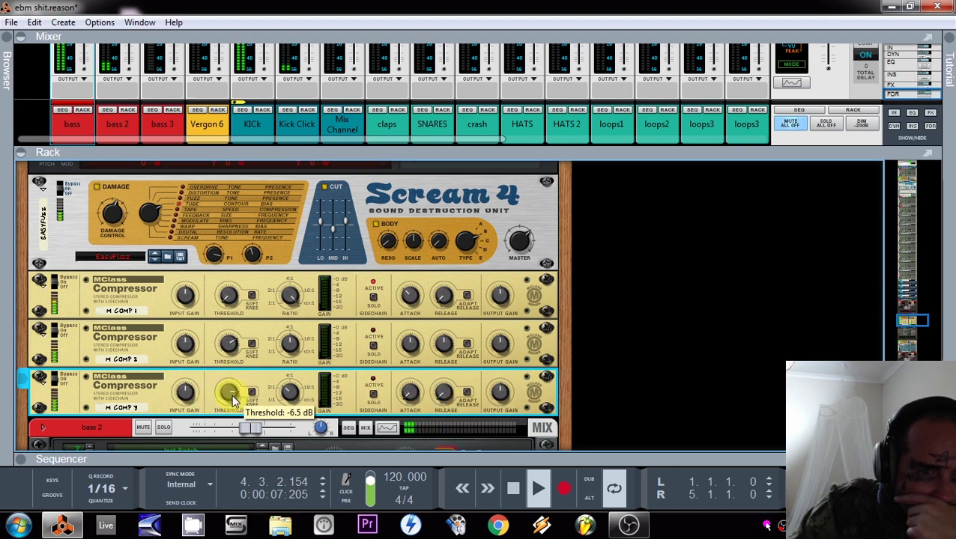
scroll(234, 399, up, 2)
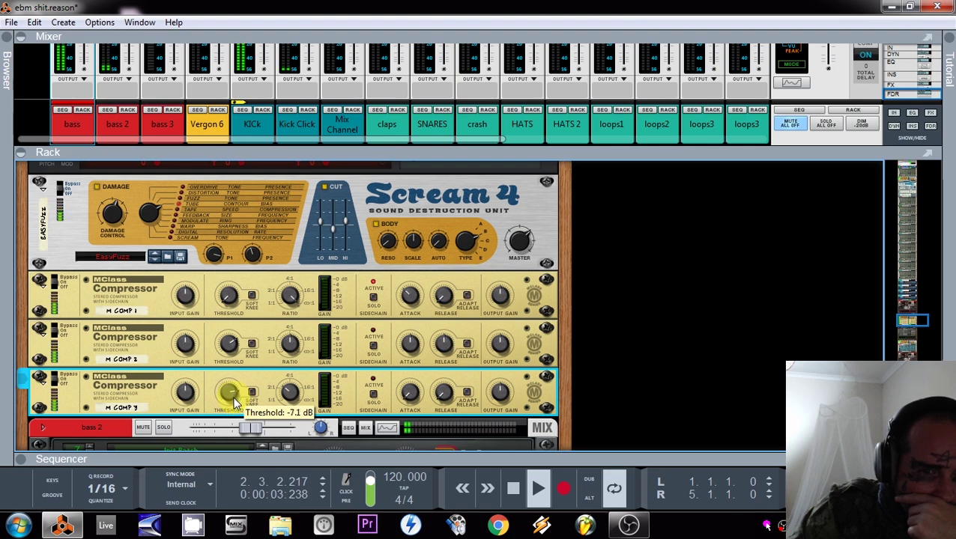
Step: Add a fourth MClass Compressor after M Comp 3 in the bass chain
right_click(95, 384)
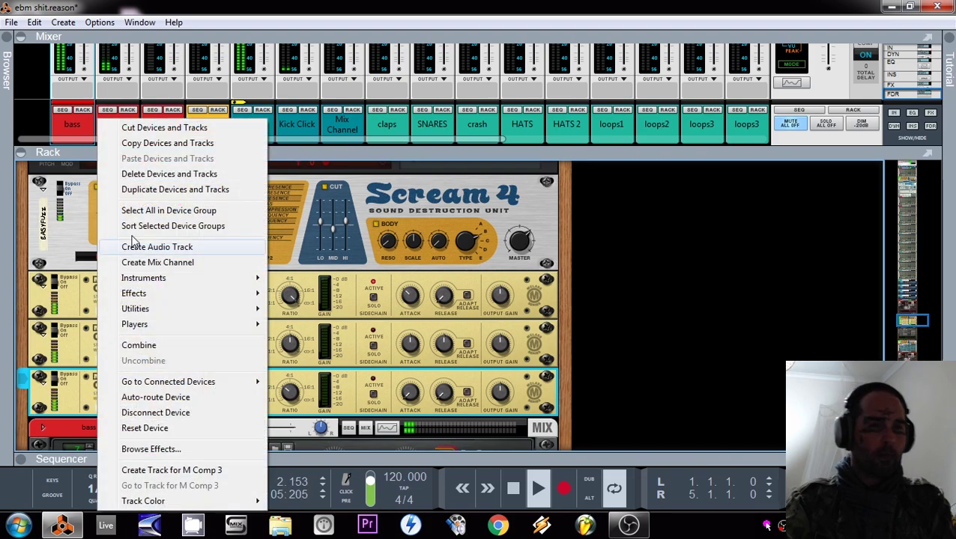
mouse_move(133, 292)
click(479, 98)
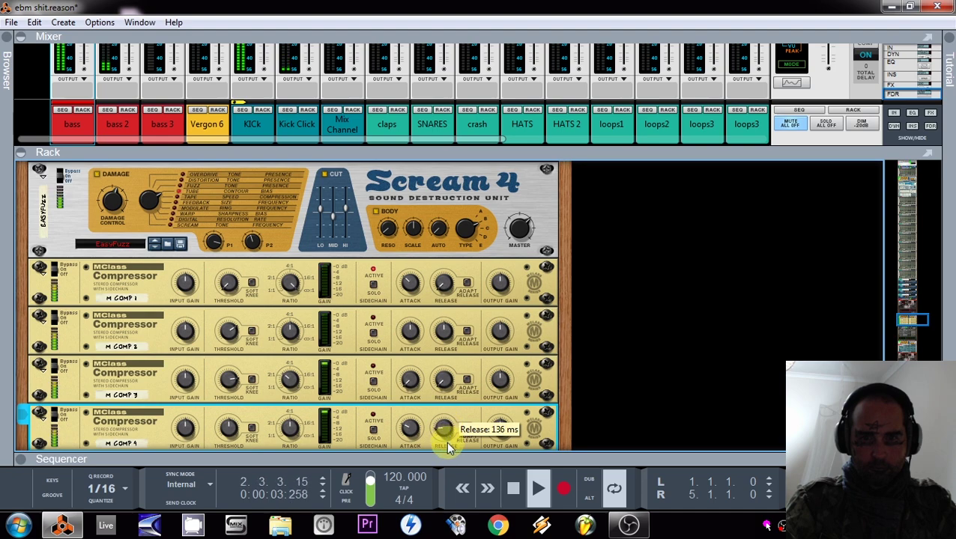
Step: Shorten M Comp 4's attack and release, and raise its threshold to about -9.9 dB
drag(445, 442, 421, 422)
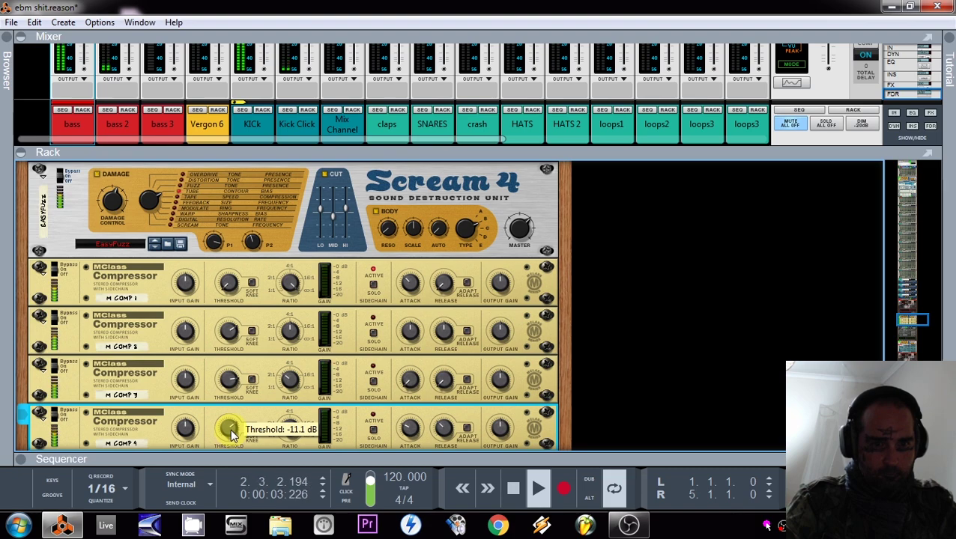
drag(230, 428, 230, 427)
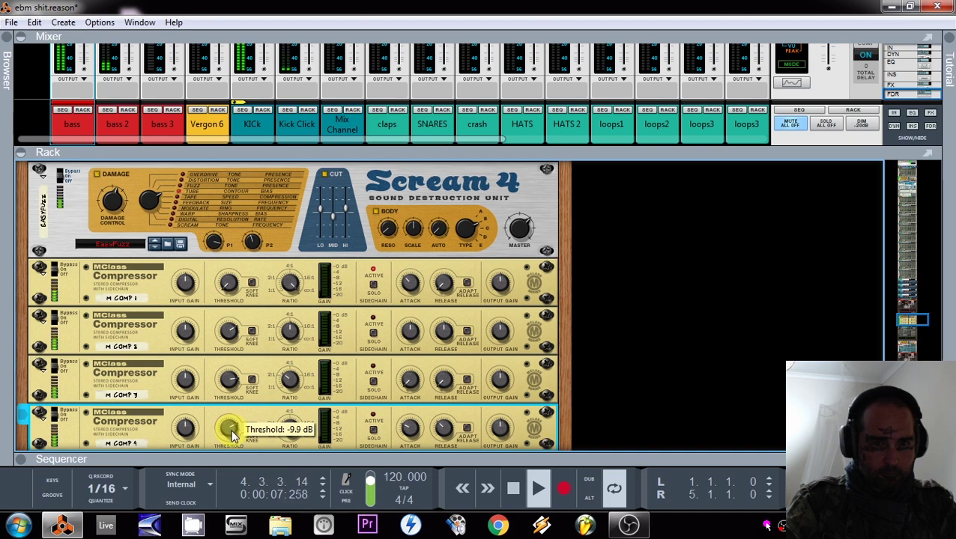
drag(234, 432, 234, 433)
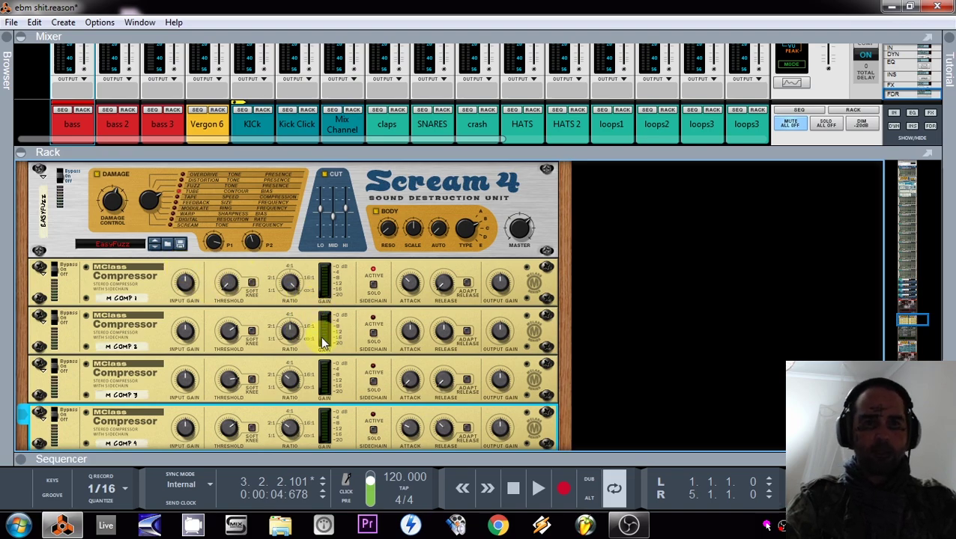
Step: Enable the FX1 send on the bass 2 channel and set its send level to about -7.15 dB
scroll(340, 211, up, 6)
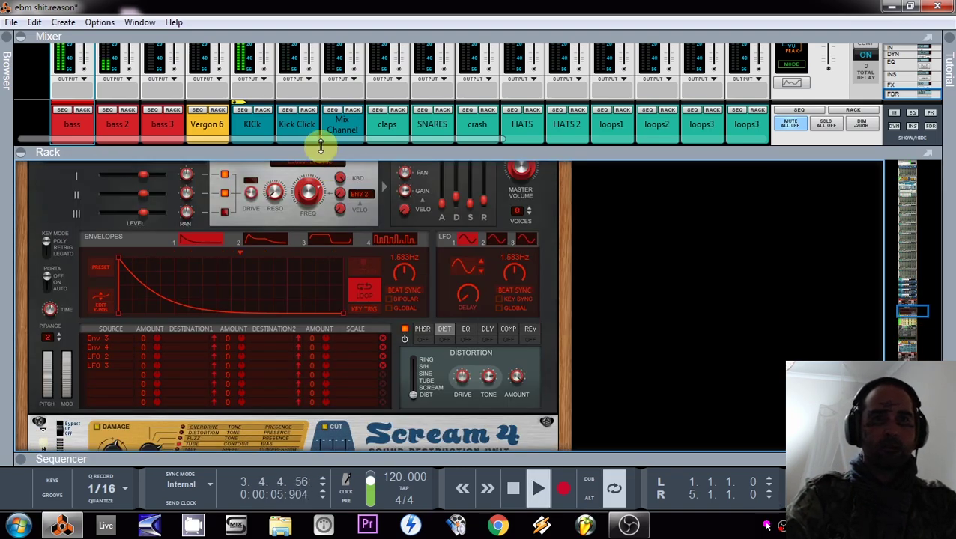
drag(320, 146, 227, 257)
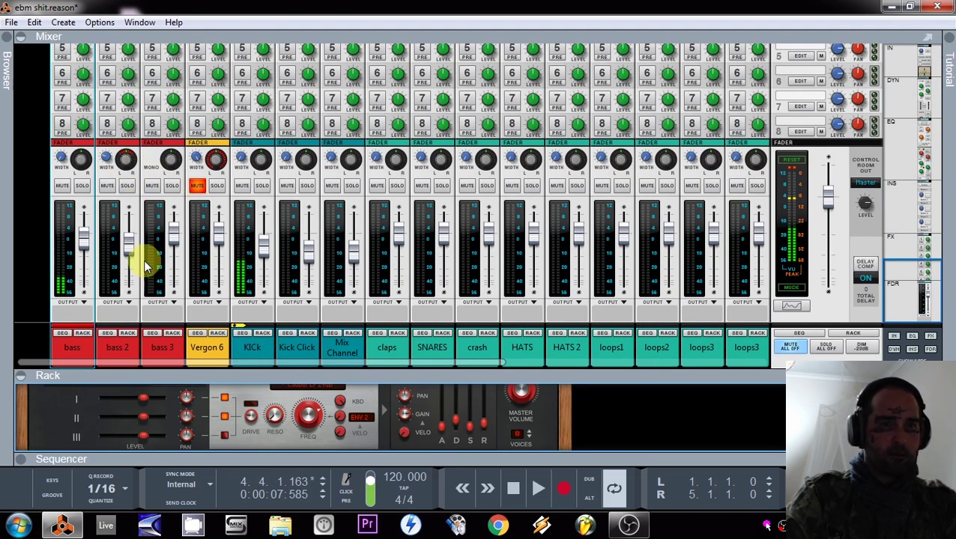
scroll(120, 172, up, 5)
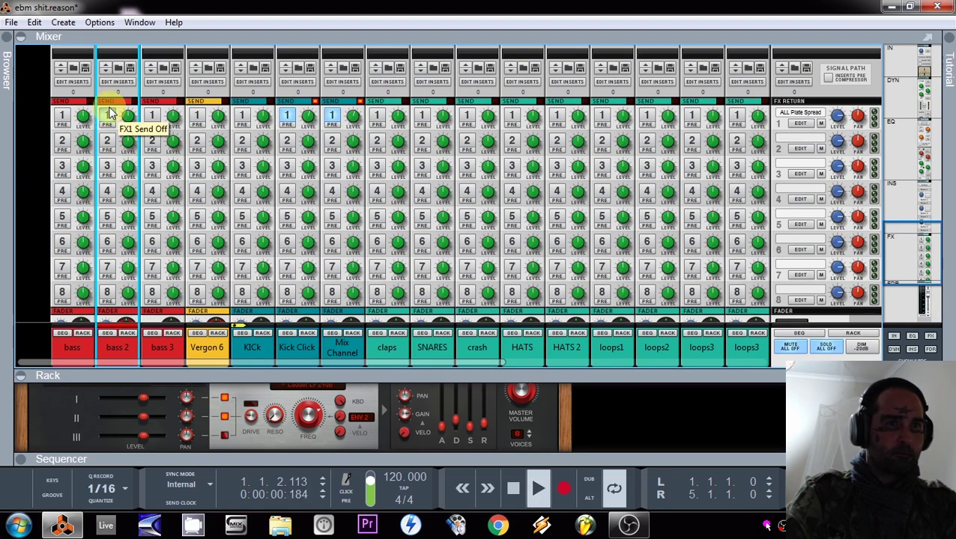
click(113, 116)
mouse_move(128, 120)
mouse_down()
mouse_move(141, 80)
mouse_move(132, 139)
mouse_up()
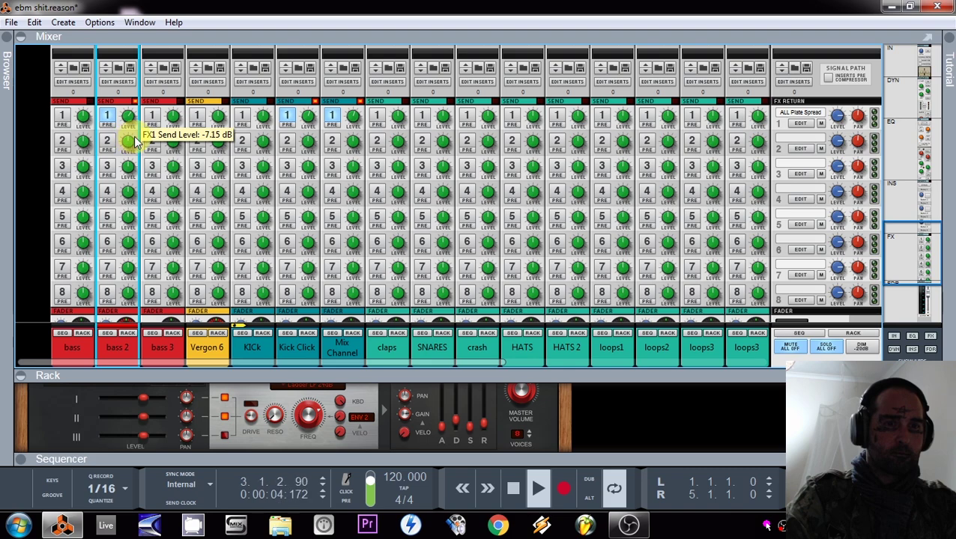
Step: Show bass 2's synth in the rack, and turn off all channel solos in the mixer
click(125, 333)
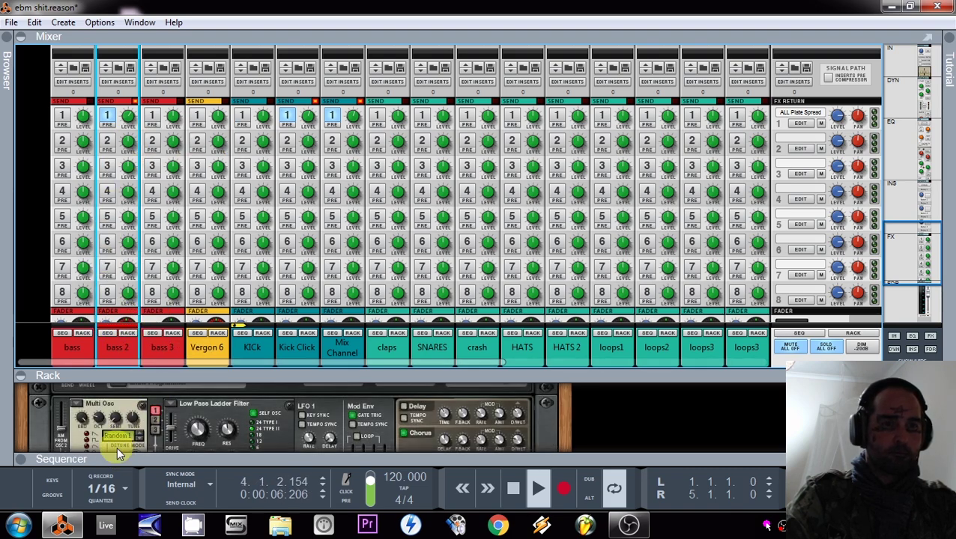
scroll(103, 427, down, 2)
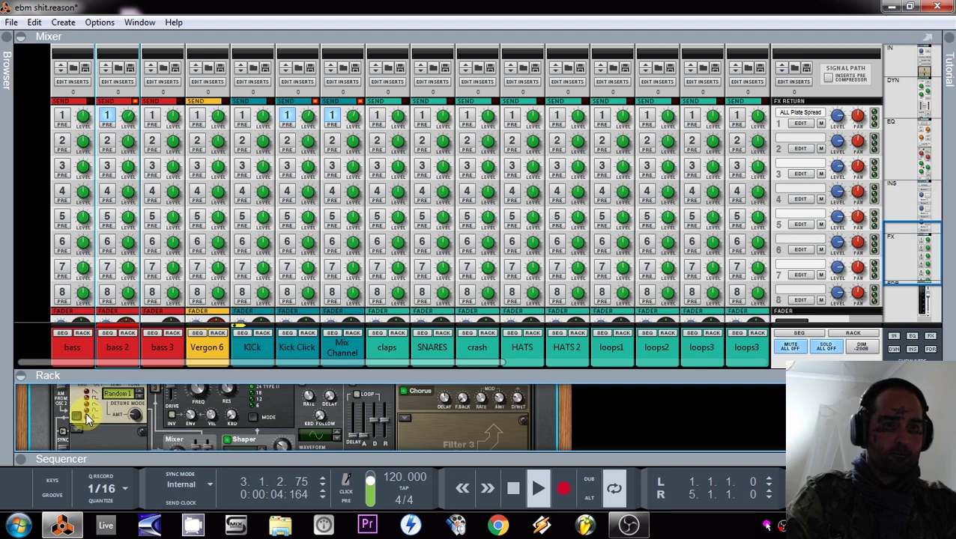
scroll(169, 414, up, 3)
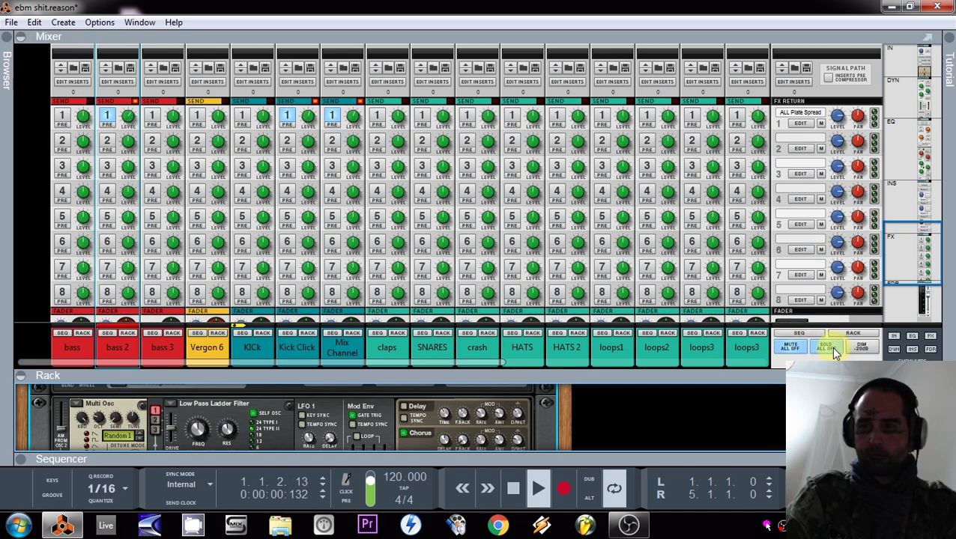
scroll(256, 192, down, 3)
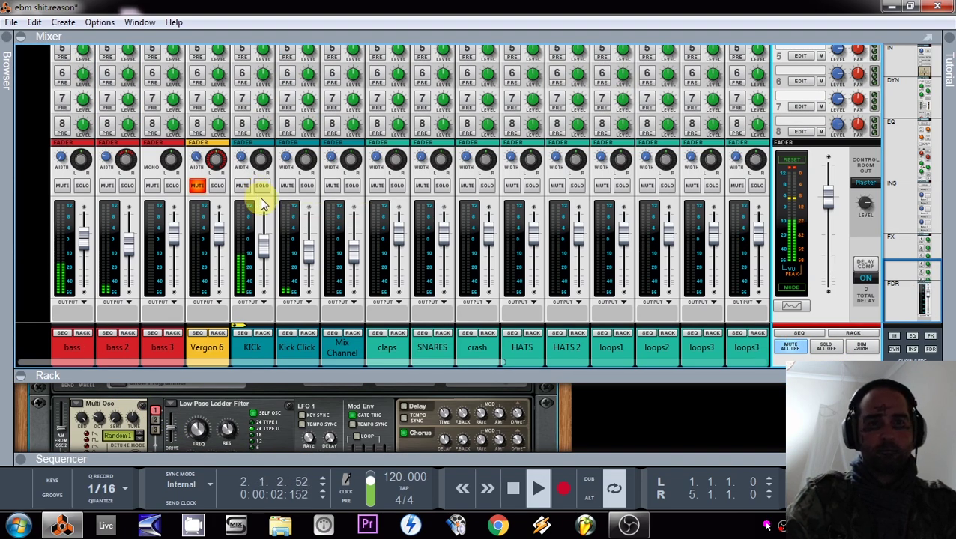
click(65, 22)
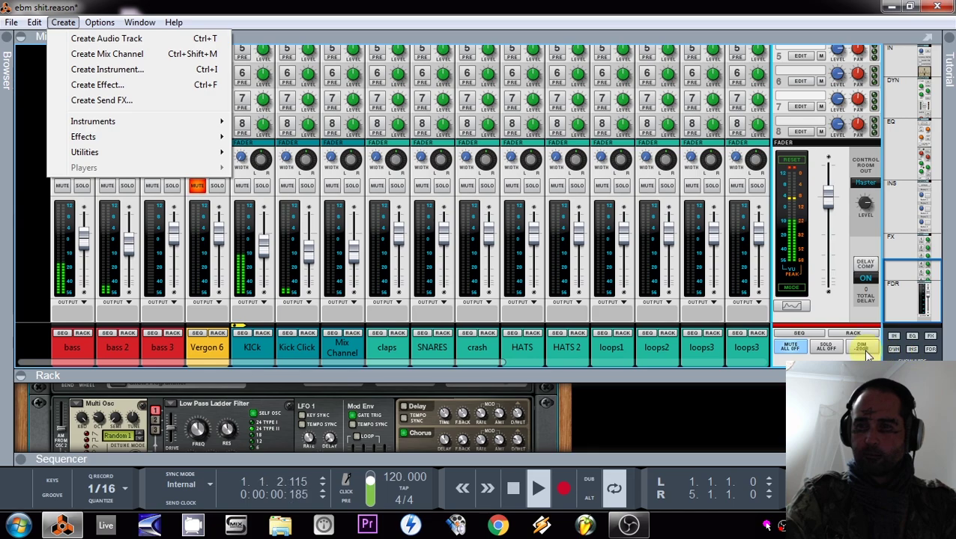
Step: Select the SNARES track in the sequencer and bring its Redrum into view in the rack
drag(490, 463, 495, 222)
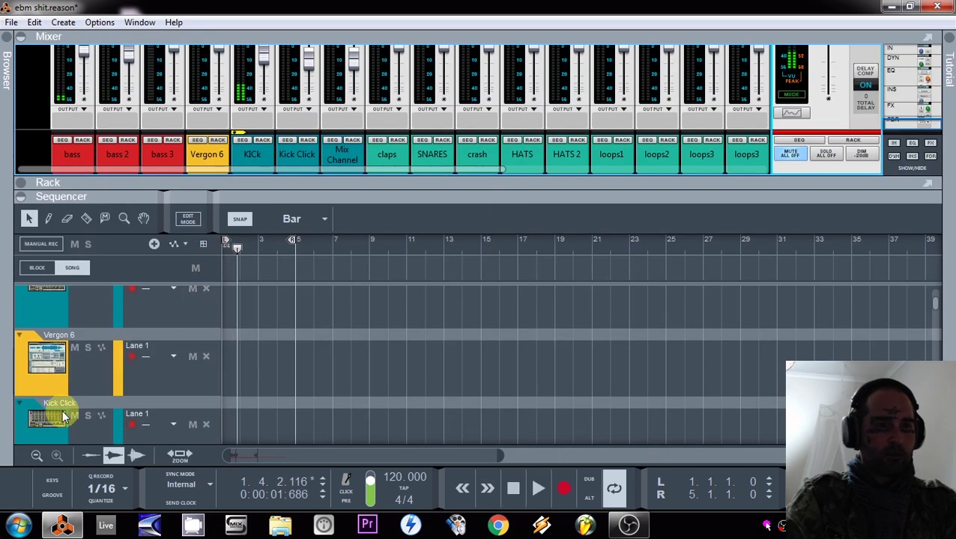
scroll(59, 397, down, 2)
scroll(60, 397, up, 1)
click(63, 399)
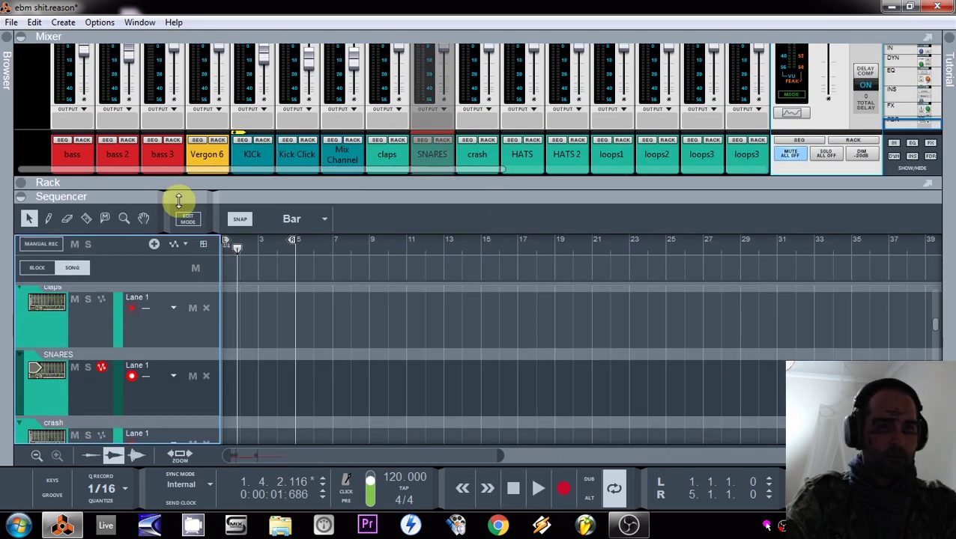
drag(173, 201, 184, 507)
click(367, 194)
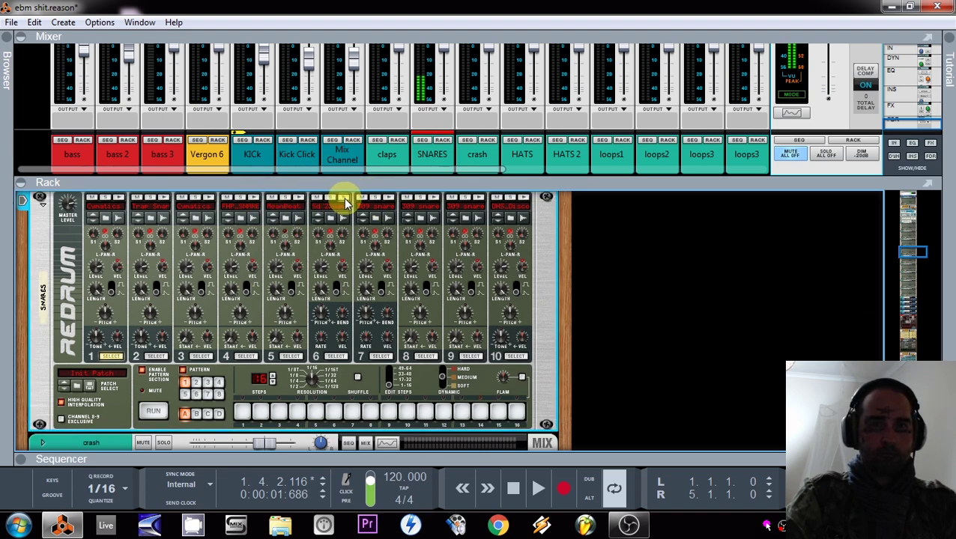
Step: Program snare hits on steps 5 and 13 for drum 6 of the SNARES Redrum, and run the pattern
click(337, 356)
click(315, 411)
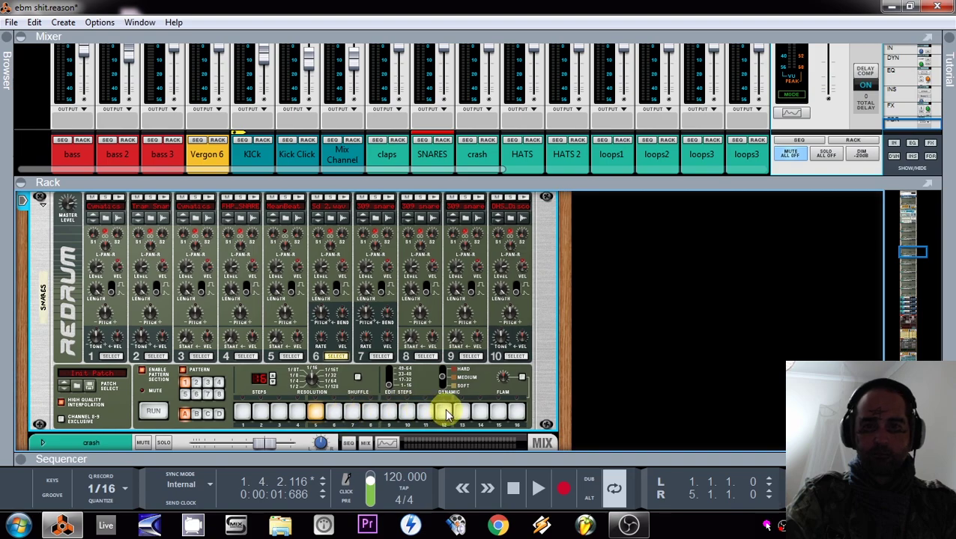
click(462, 415)
click(189, 414)
scroll(147, 409, down, 3)
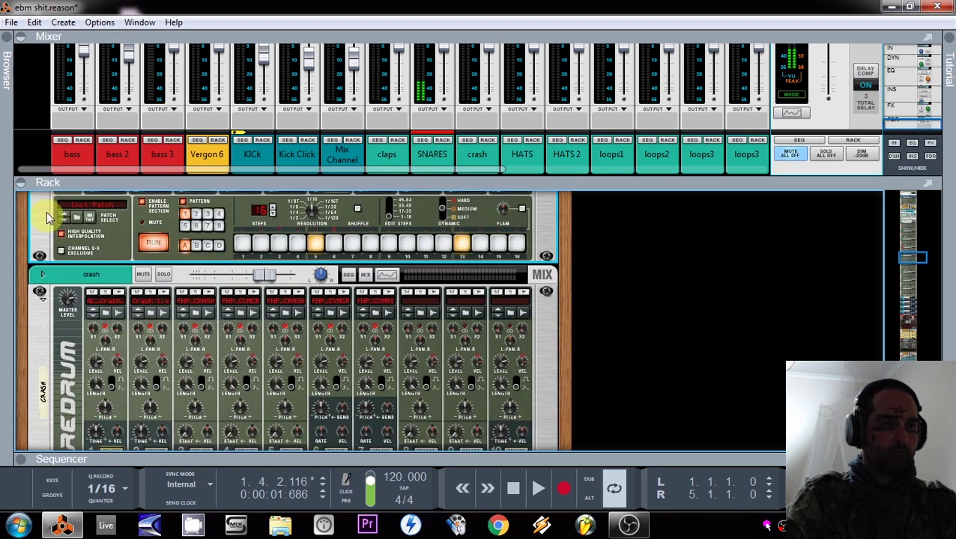
Step: Add a Scream 4 distortion effect directly after the SNARES Redrum
right_click(48, 212)
mouse_move(112, 187)
click(274, 316)
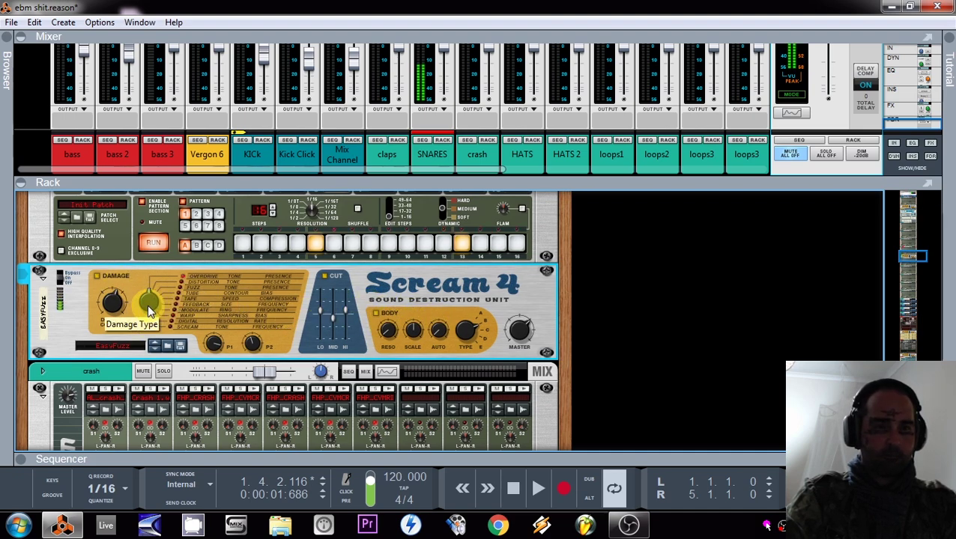
Step: Play the song and set the snare Scream 4's Damage Control to 98 and Master Level to 49
key(space)
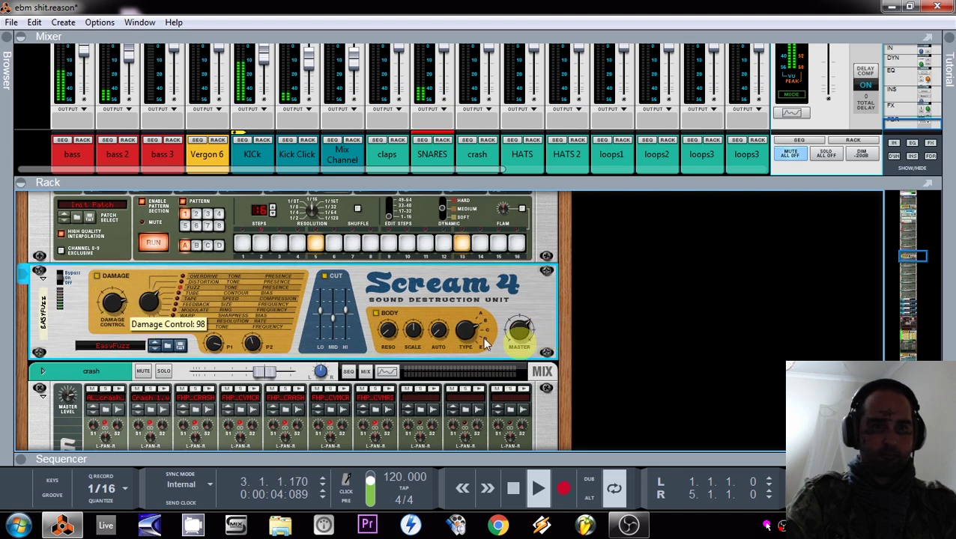
drag(522, 352, 513, 357)
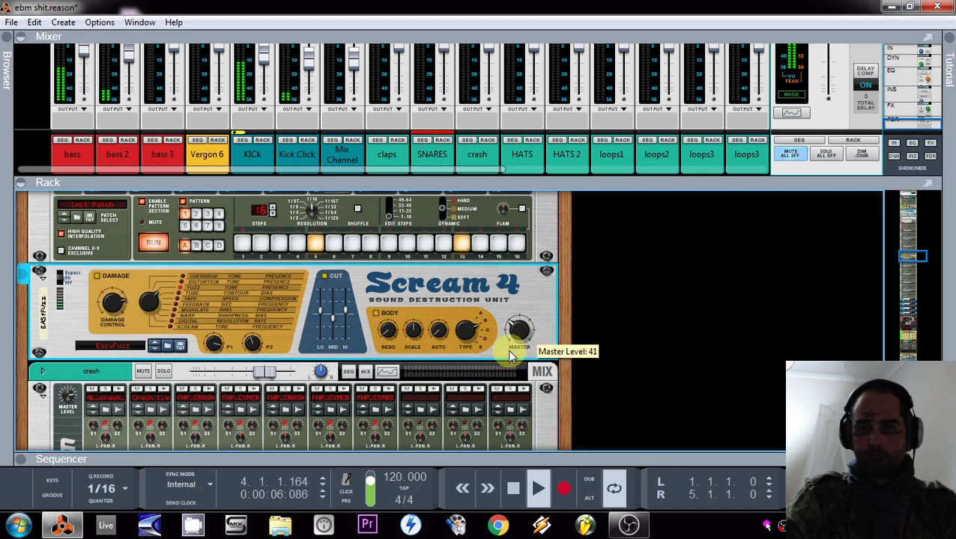
drag(508, 355, 507, 354)
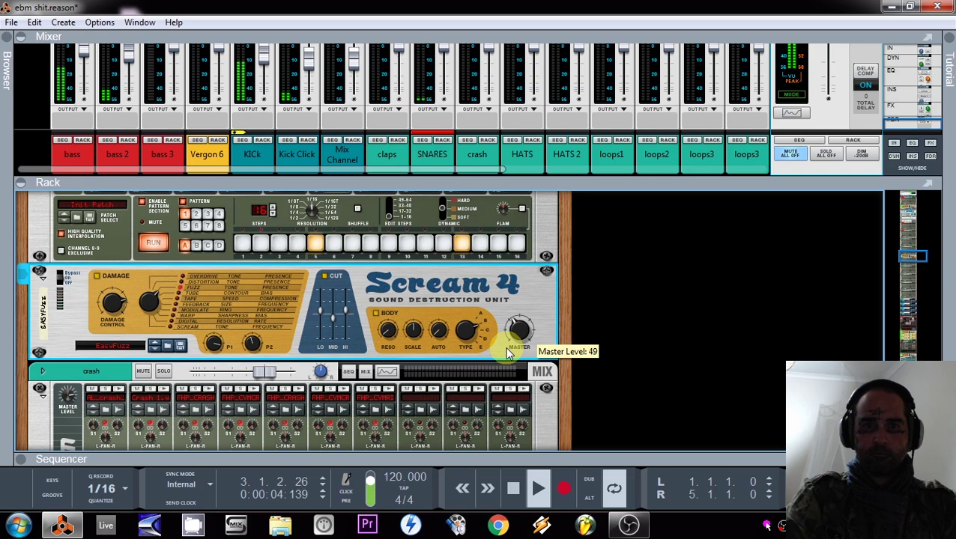
Step: Enlarge the mixer, move the Vergon 6 channel after HATS 2, and place SNARES right after Kick Click
drag(313, 182, 335, 323)
drag(221, 292, 547, 292)
drag(378, 304, 279, 299)
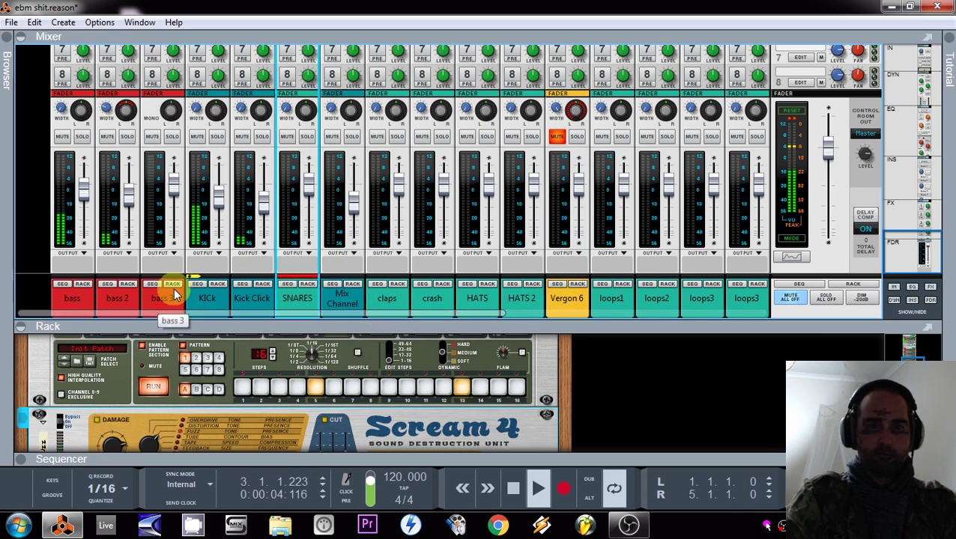